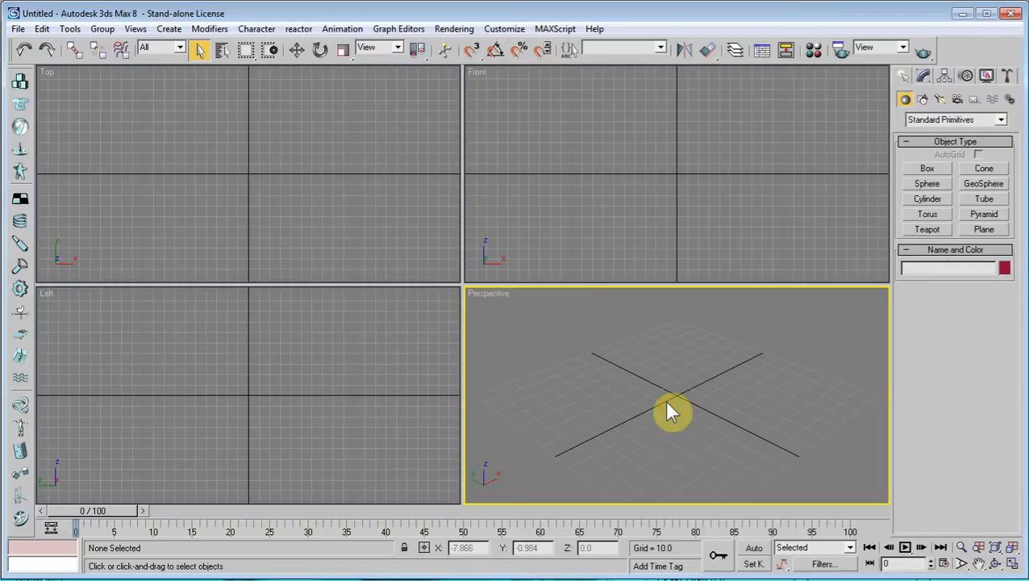
# Look through the model and texture files in the Morrigan_Aensland subfolder New folder in File Explorer.
pyautogui.click(1027, 434)
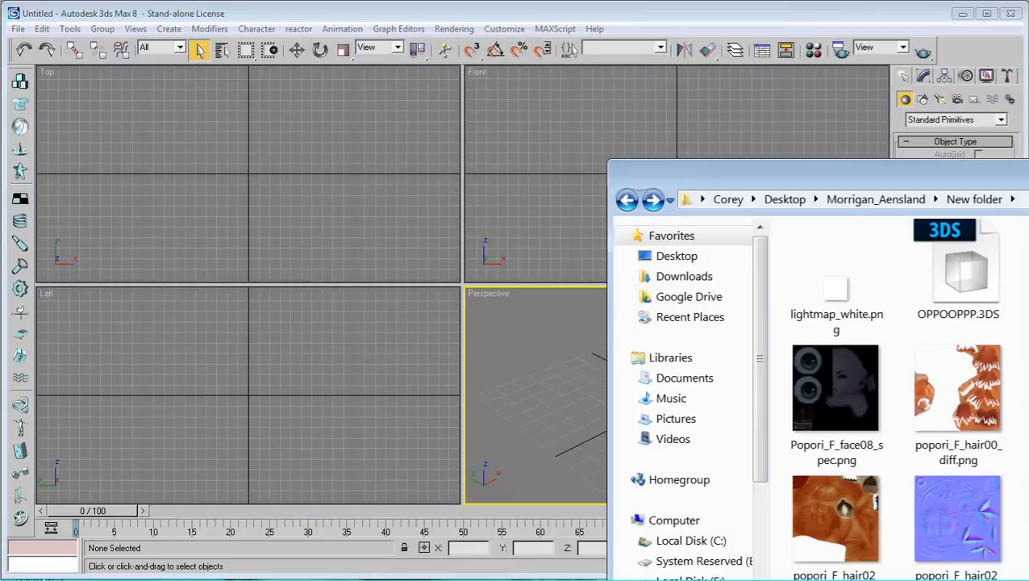
pyautogui.scroll(-5, 1021, 435)
pyautogui.scroll(4, 1021, 436)
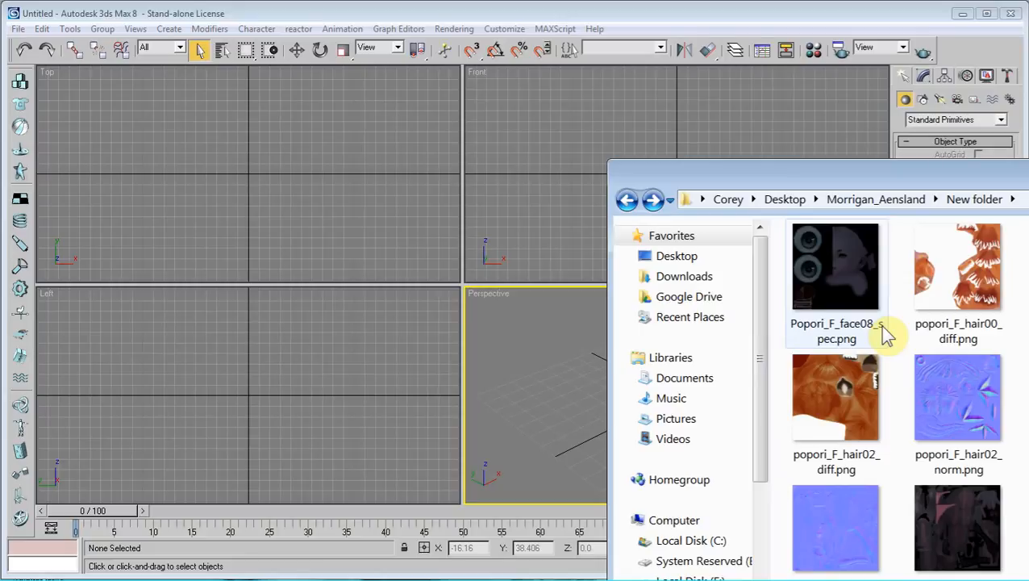
pyautogui.scroll(3, 911, 324)
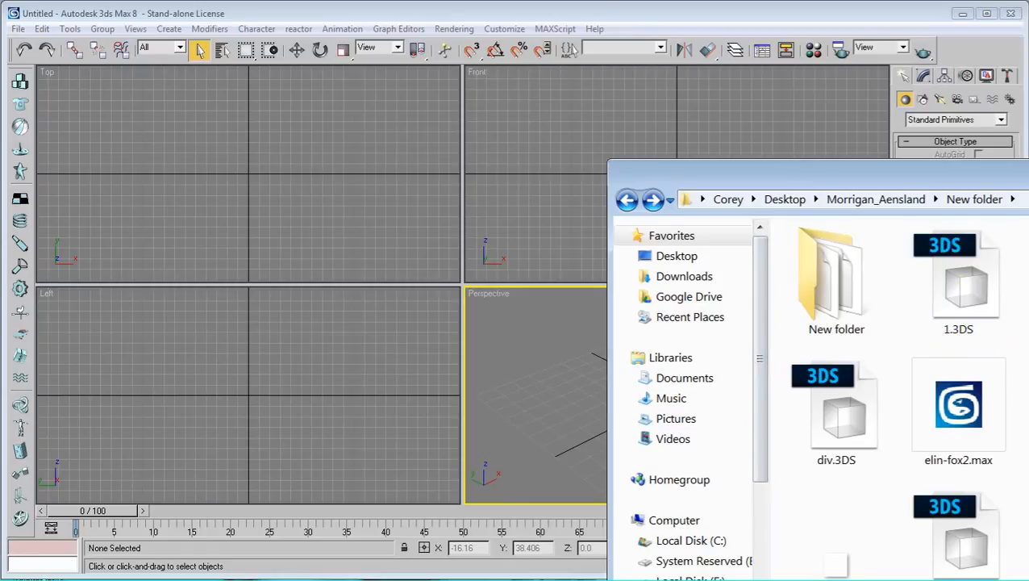
pyautogui.scroll(-10, 884, 476)
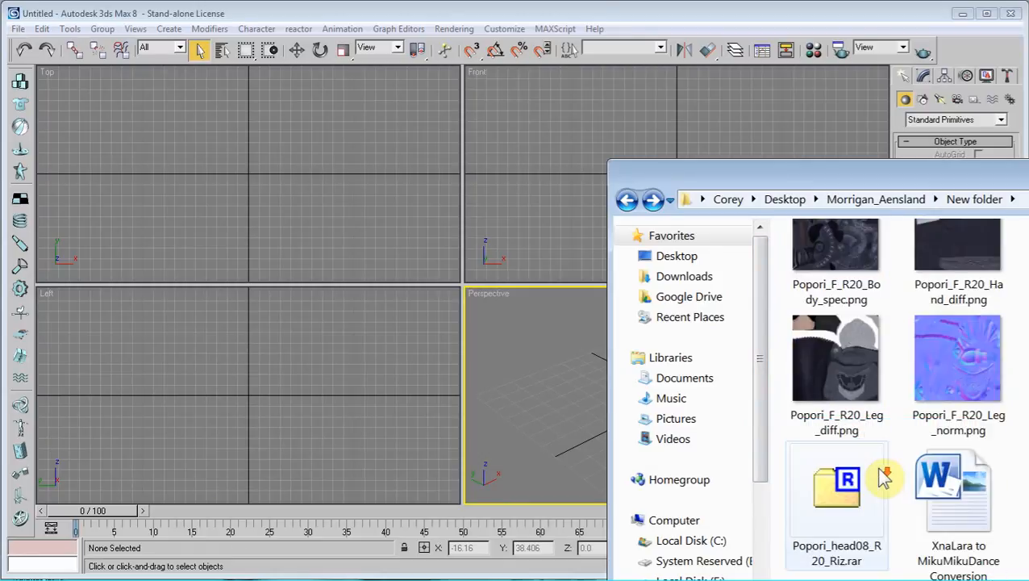
pyautogui.scroll(10, 1022, 491)
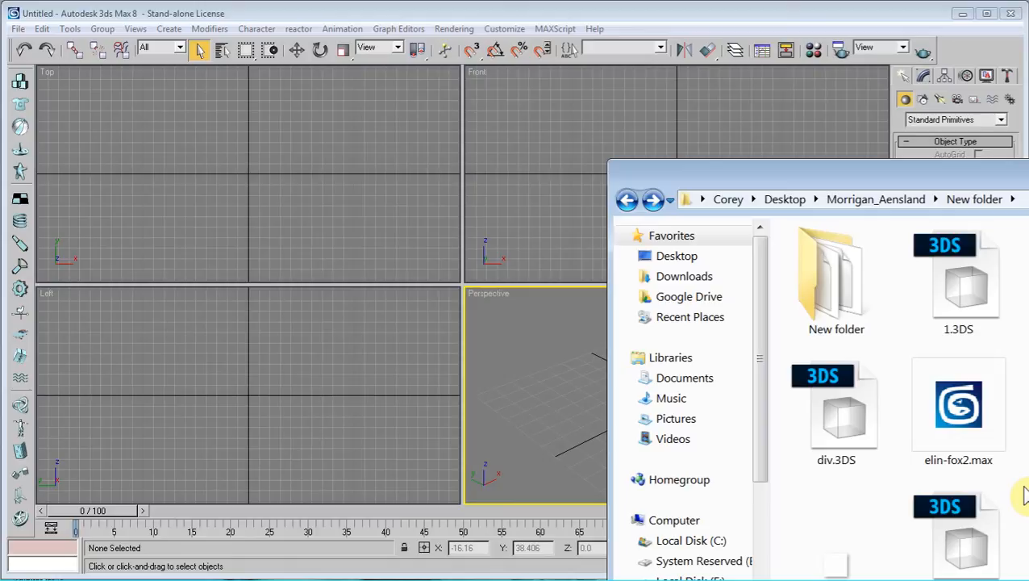
# Load the XNALara Converter script from its folder window into the 3ds Max scene.
pyautogui.hotkey('alt', 'Tab')
pyautogui.hotkey('alt', 'Tab')
pyautogui.hotkey('alt', 'Tab')
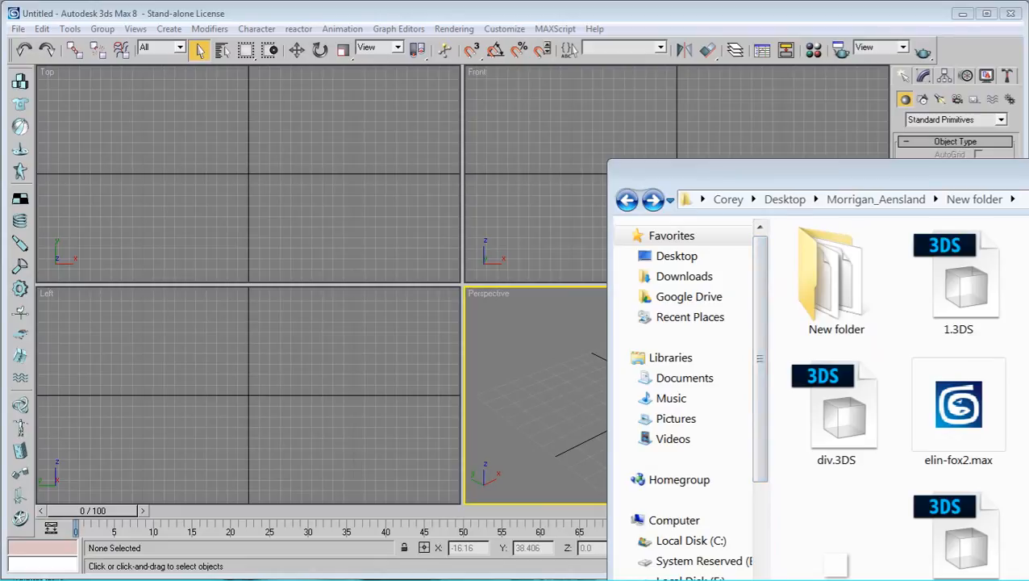
pyautogui.moveTo(1027, 208); pyautogui.dragTo(605, 130)
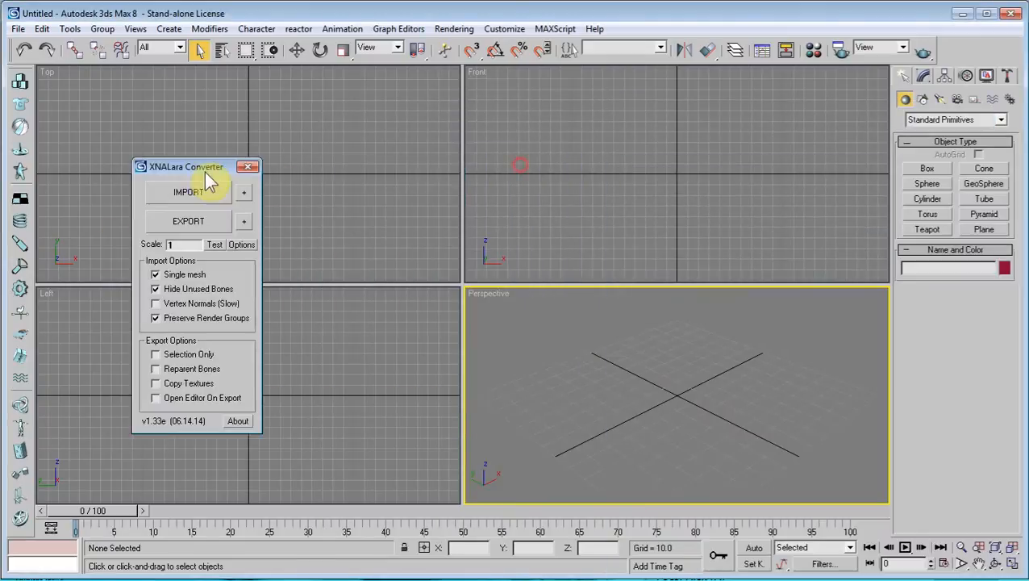
# Import Generic_Item.mesh with the XNALara Converter, keeping the current import options.
pyautogui.click(154, 144)
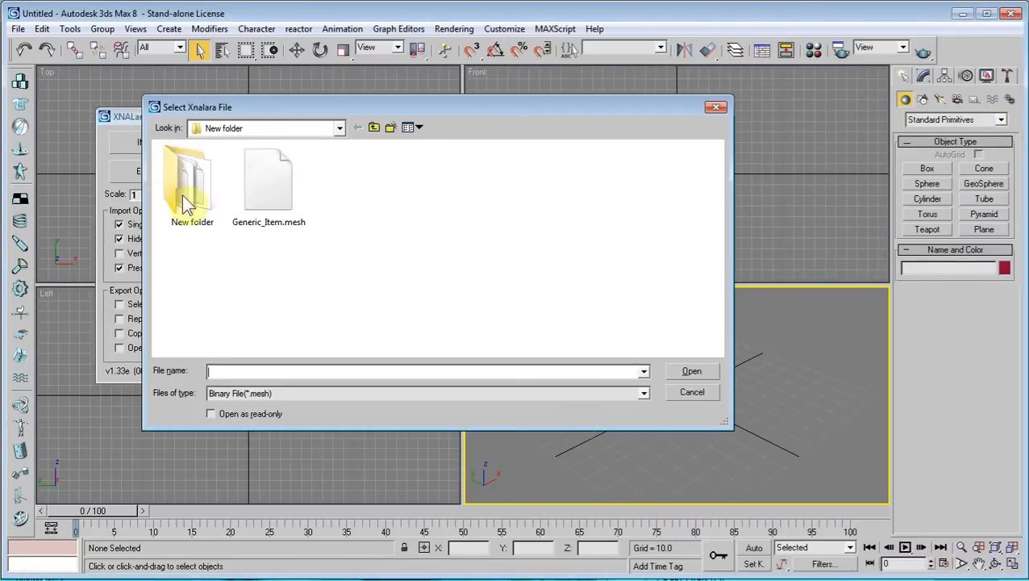
pyautogui.click(269, 182)
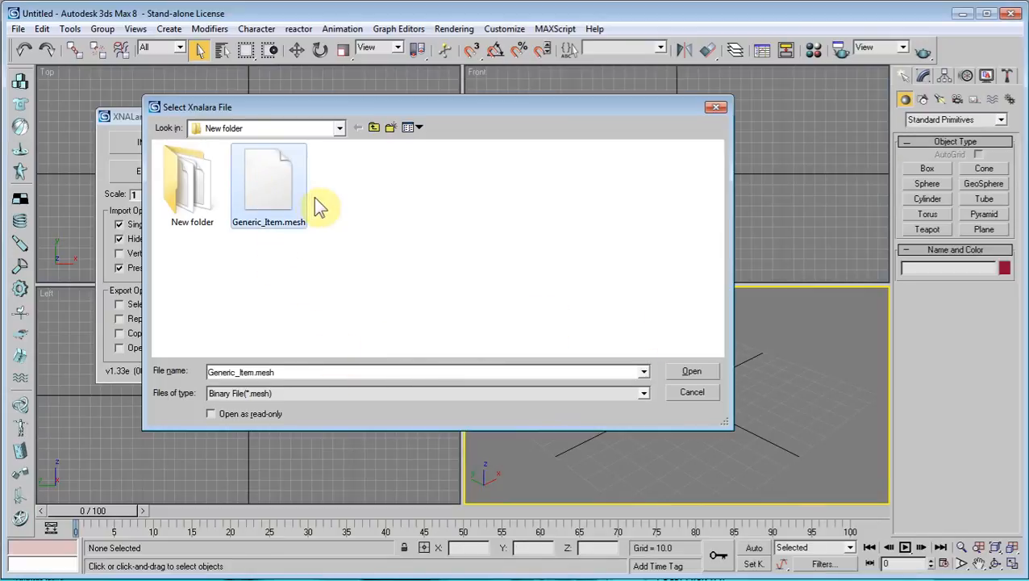
pyautogui.click(691, 371)
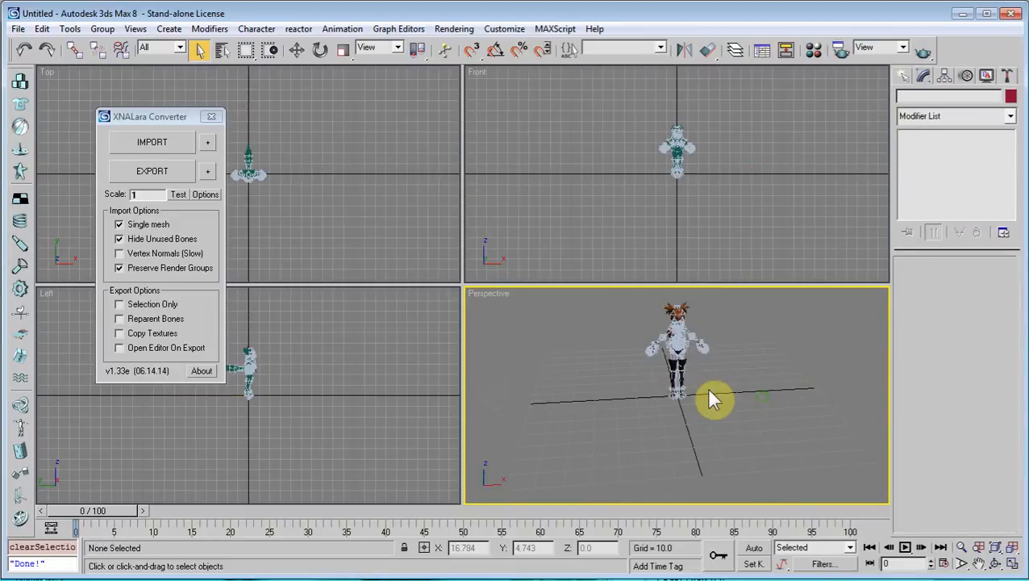
# Maximize the Perspective viewport and frame the imported character's head and upper body.
pyautogui.keyDown('alt'); pyautogui.moveTo(720, 376); pyautogui.dragTo(746, 381, button='middle'); pyautogui.keyUp('alt')
pyautogui.scroll(3, 758, 410)
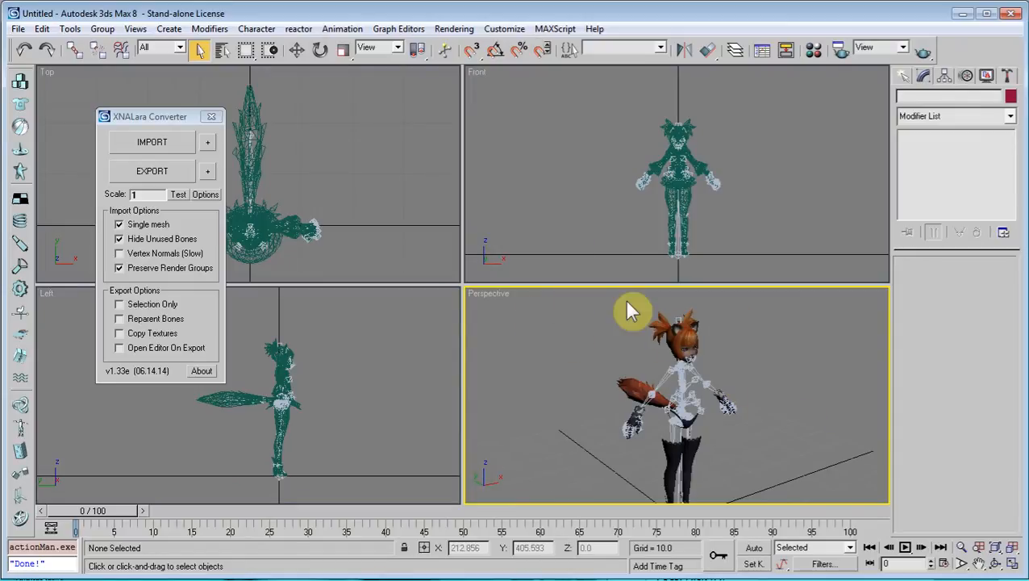
pyautogui.keyDown('alt'); pyautogui.moveTo(640, 314); pyautogui.dragTo(580, 349, button='middle'); pyautogui.keyUp('alt')
pyautogui.click(1012, 563)
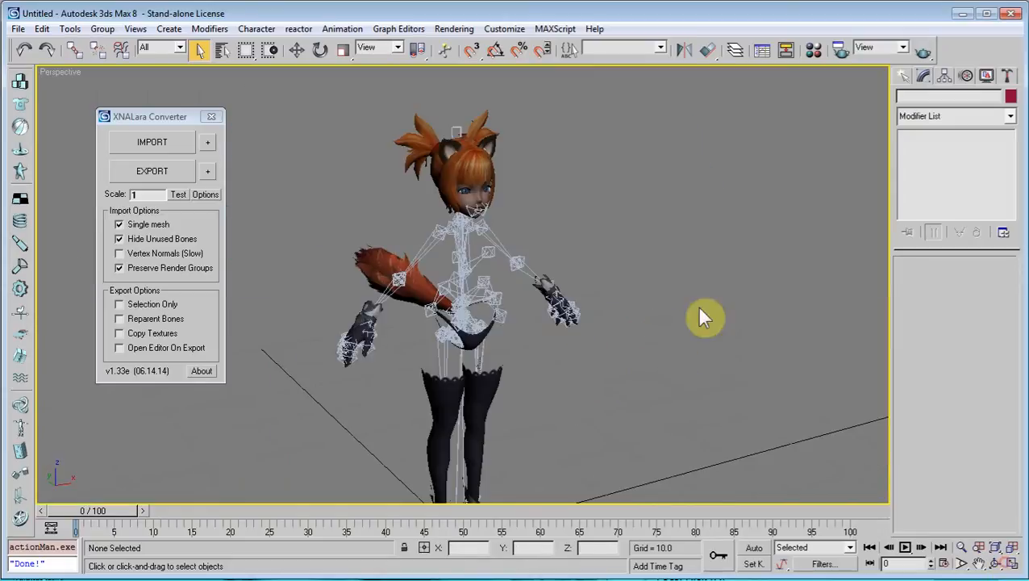
pyautogui.moveTo(698, 311); pyautogui.dragTo(601, 412, button='middle')
pyautogui.scroll(3, 600, 410)
pyautogui.moveTo(585, 317); pyautogui.dragTo(554, 408, button='middle')
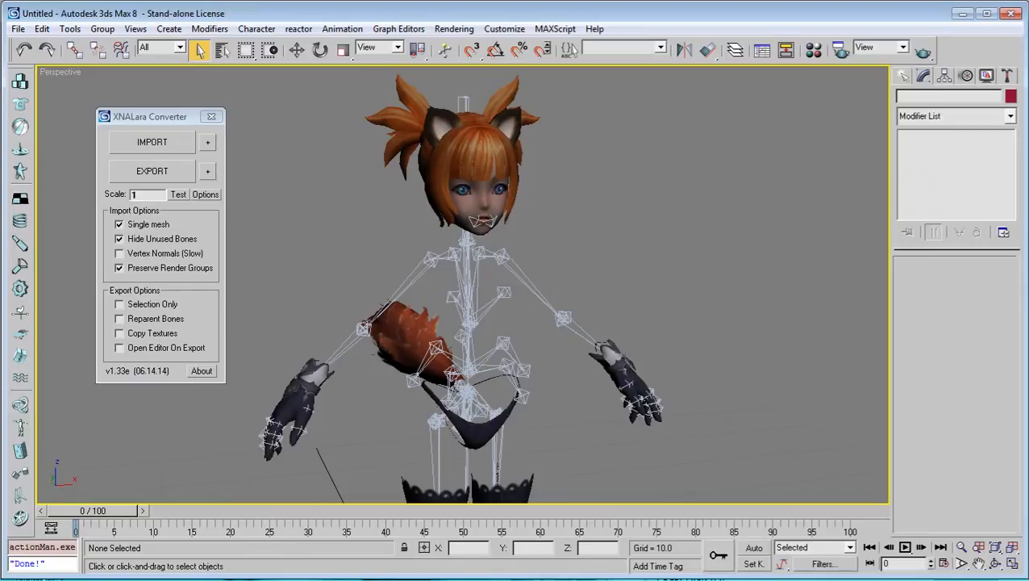
# Select the character mesh and turn on edged faces over the shaded display.
pyautogui.click(515, 177)
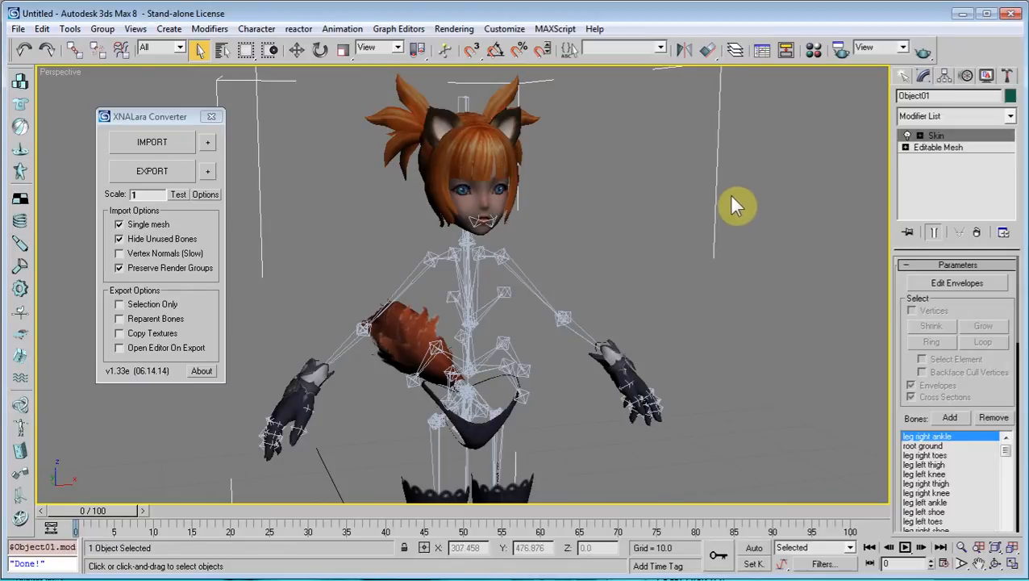
pyautogui.press('F3')
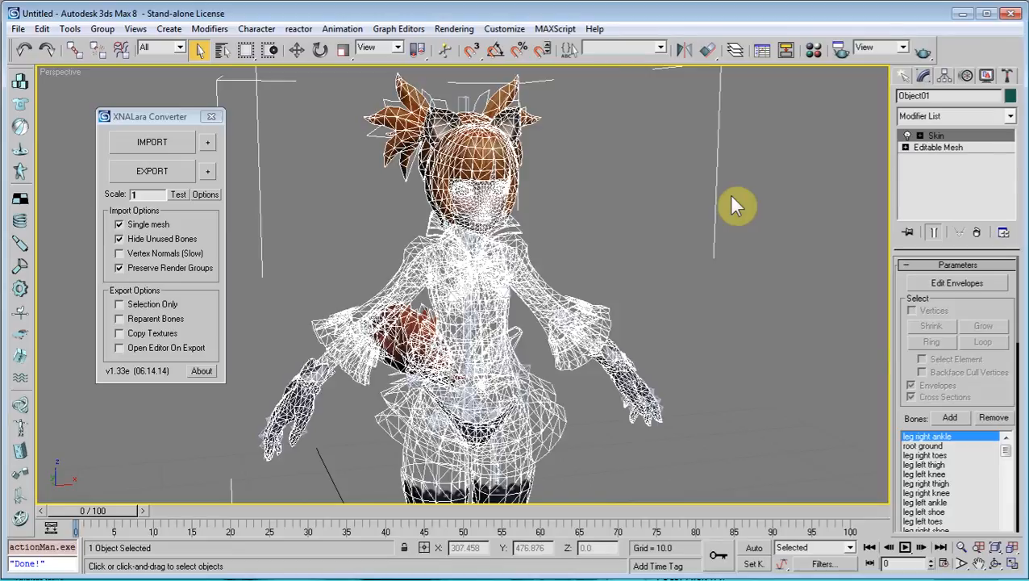
pyautogui.press('F4')
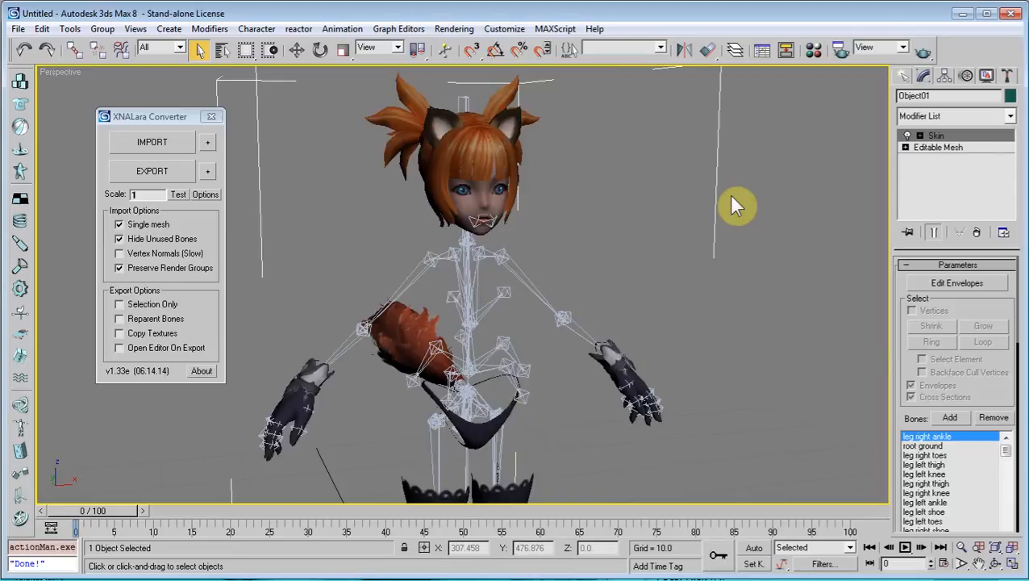
pyautogui.press('F3')
pyautogui.press('F3')
pyautogui.press('F4')
pyautogui.scroll(-3, 734, 206)
pyautogui.moveTo(734, 206)
pyautogui.mouseDown(button='middle')
pyautogui.moveTo(679, 226)
pyautogui.moveTo(691, 322)
pyautogui.mouseUp(button='middle')
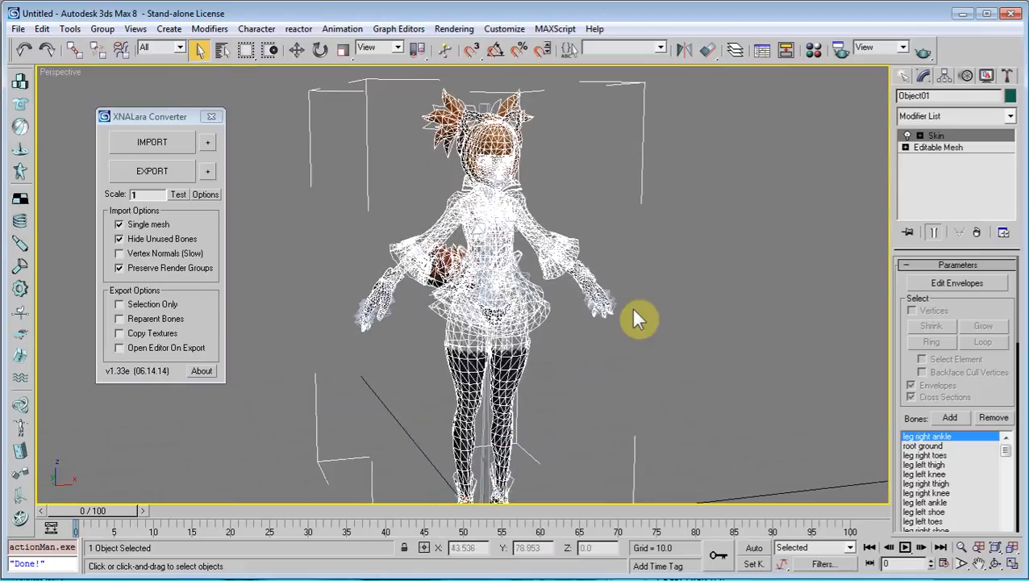
# Examine the character's wireframe clothing and body from several angles, along with the converter's import options.
pyautogui.keyDown('alt'); pyautogui.moveTo(483, 412); pyautogui.dragTo(526, 349, button='middle'); pyautogui.keyUp('alt')
pyautogui.scroll(6, 526, 349)
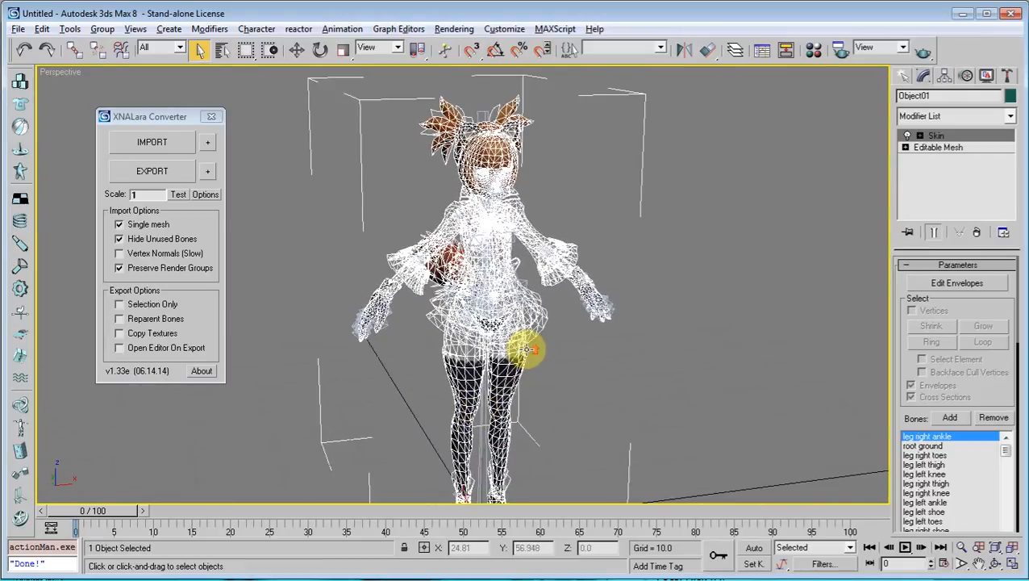
pyautogui.scroll(-4, 528, 335)
pyautogui.scroll(-4, 528, 334)
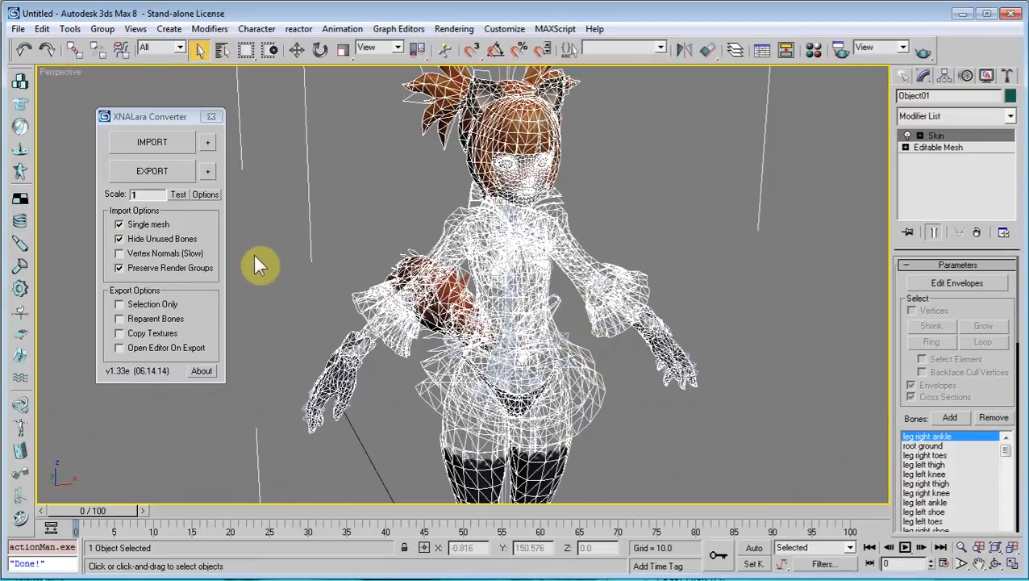
pyautogui.click(119, 239)
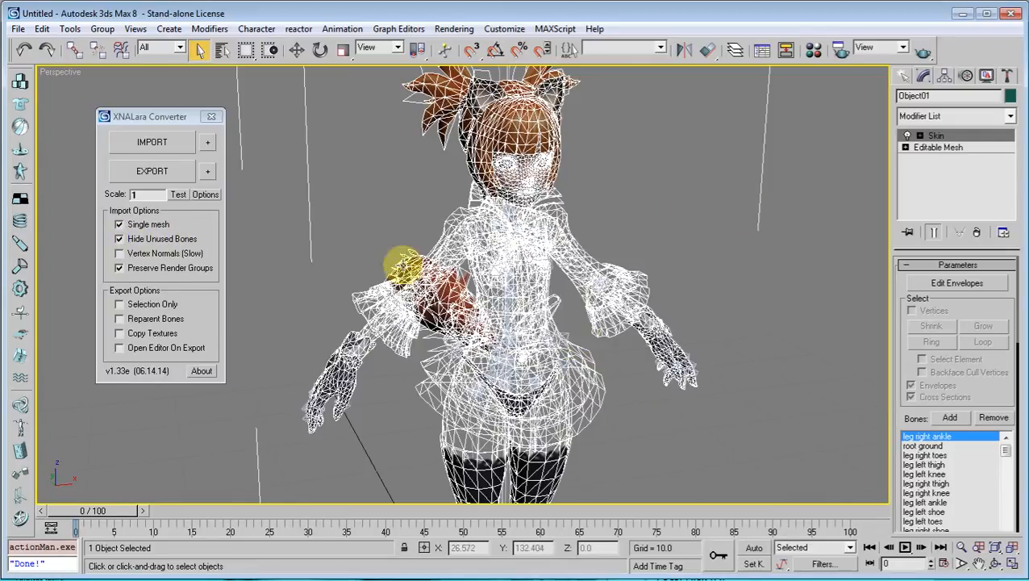
pyautogui.scroll(-3, 419, 283)
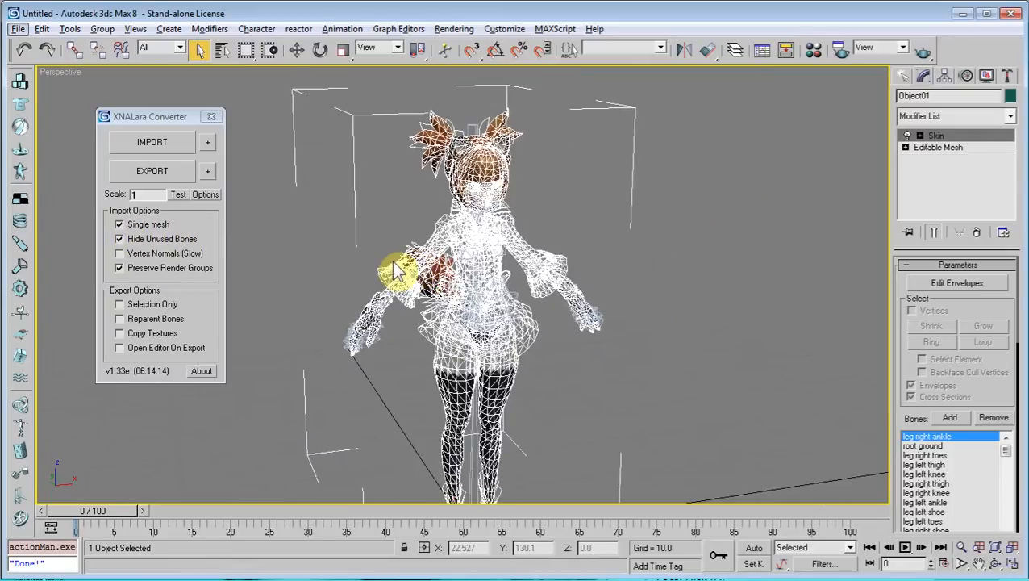
pyautogui.keyDown('alt'); pyautogui.moveTo(399, 272); pyautogui.dragTo(467, 300, button='middle'); pyautogui.keyUp('alt')
pyautogui.keyDown('alt'); pyautogui.moveTo(540, 324); pyautogui.dragTo(523, 321, button='middle'); pyautogui.keyUp('alt')
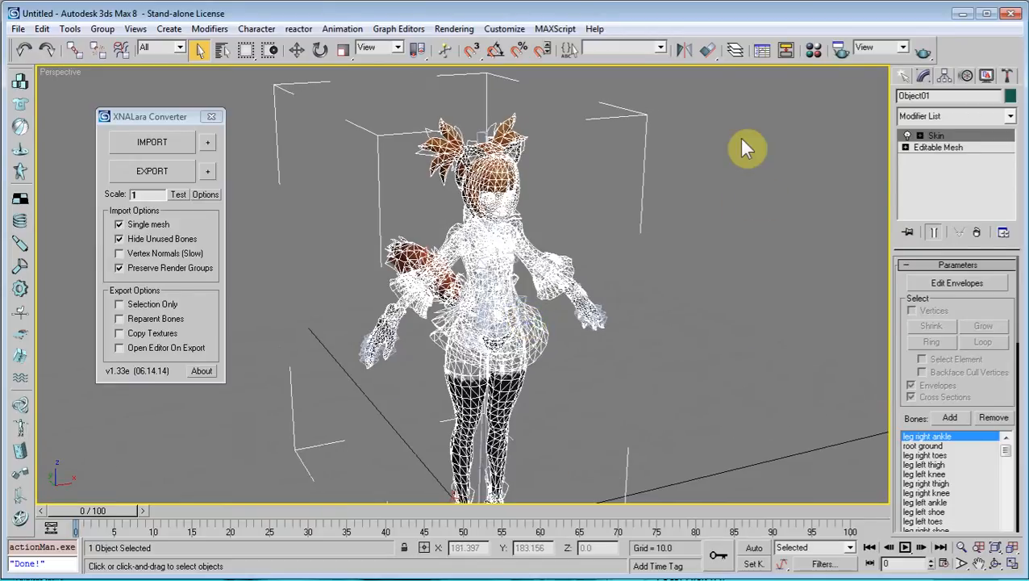
# Cut the Skin modifier from the character mesh's modifier stack and paste it back onto the Editable Mesh.
pyautogui.rightClick(935, 137)
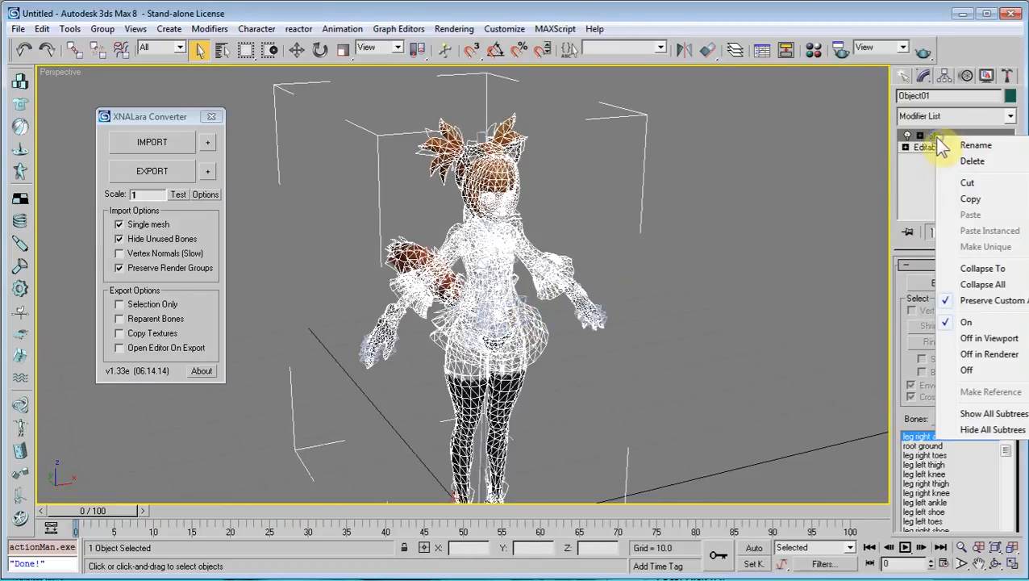
pyautogui.click(972, 184)
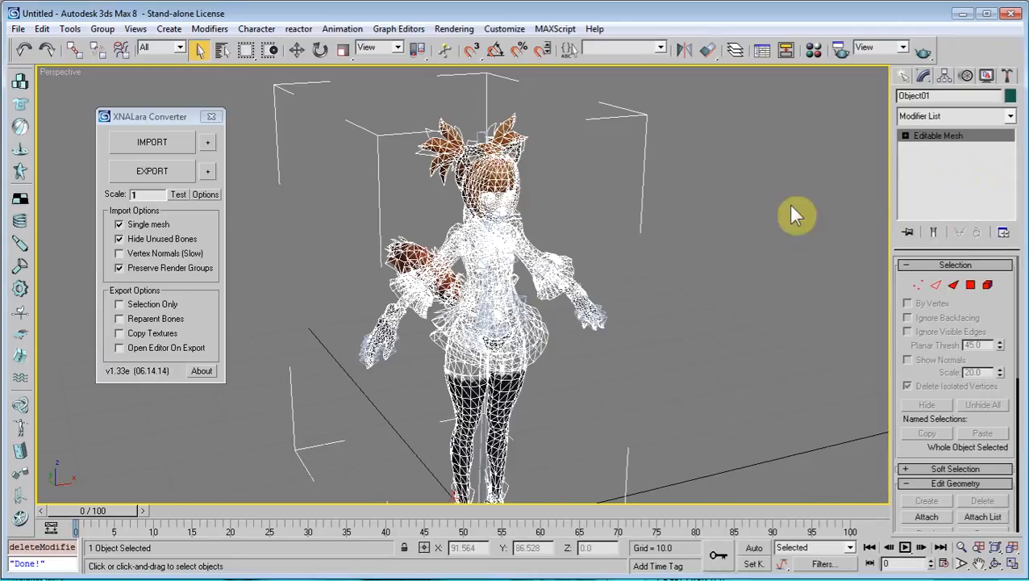
pyautogui.keyDown('alt'); pyautogui.moveTo(635, 276); pyautogui.dragTo(607, 238, button='middle'); pyautogui.keyUp('alt')
pyautogui.rightClick(607, 236)
pyautogui.click(938, 141)
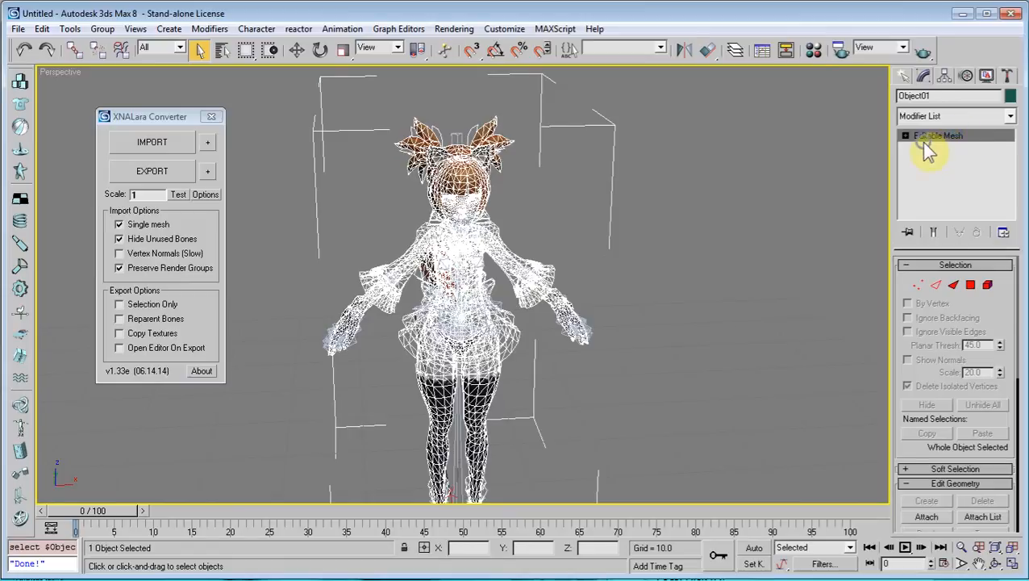
pyautogui.rightClick(932, 142)
pyautogui.click(945, 150)
# Select the arm left shoulder 2 bone and try rotating it with the skinned mesh attached.
pyautogui.scroll(5, 613, 276)
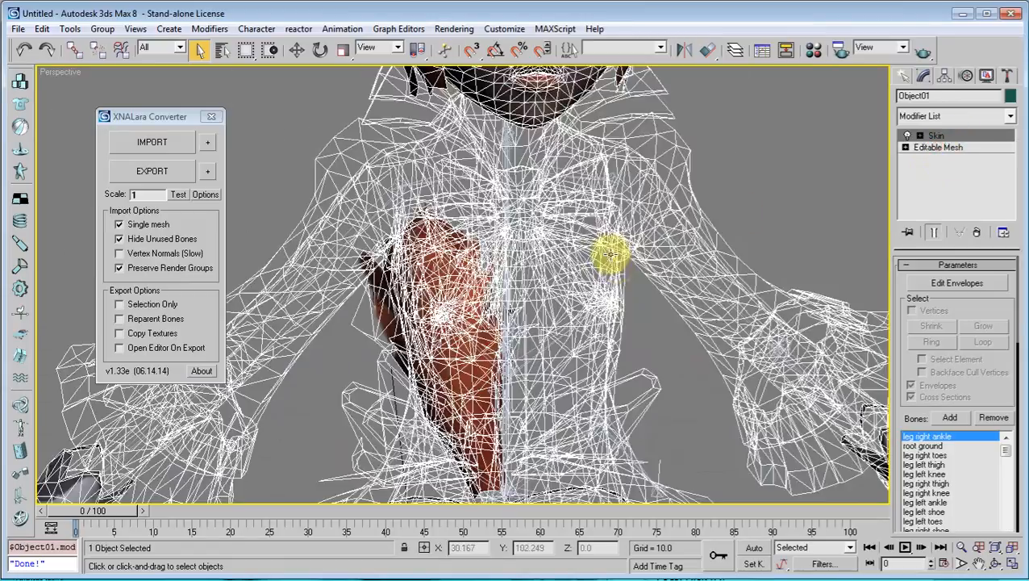
pyautogui.click(619, 179)
pyautogui.click(618, 179)
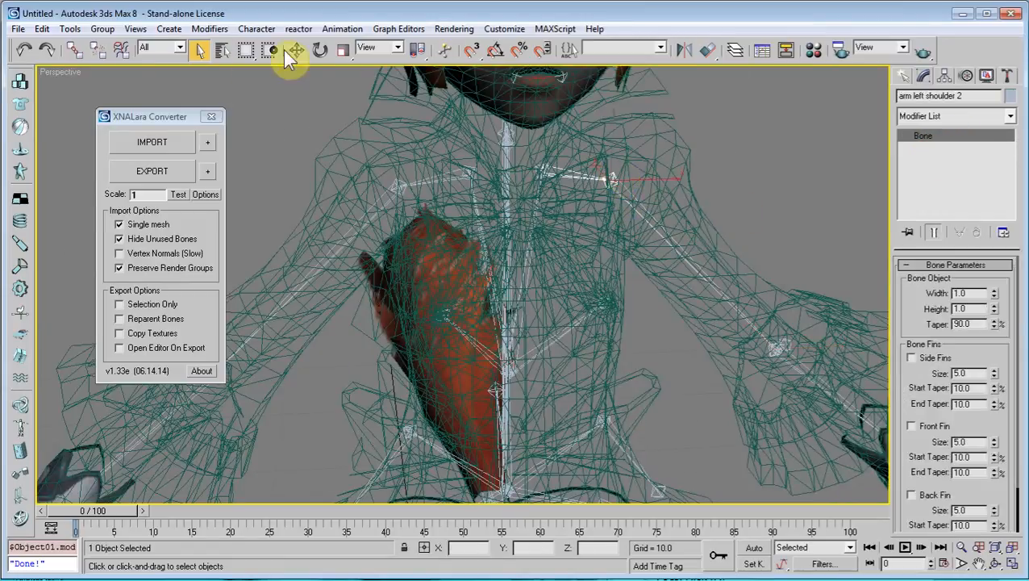
pyautogui.click(320, 50)
pyautogui.keyDown('alt'); pyautogui.moveTo(661, 232); pyautogui.dragTo(558, 227, button='middle'); pyautogui.keyUp('alt')
pyautogui.moveTo(558, 226); pyautogui.dragTo(581, 211)
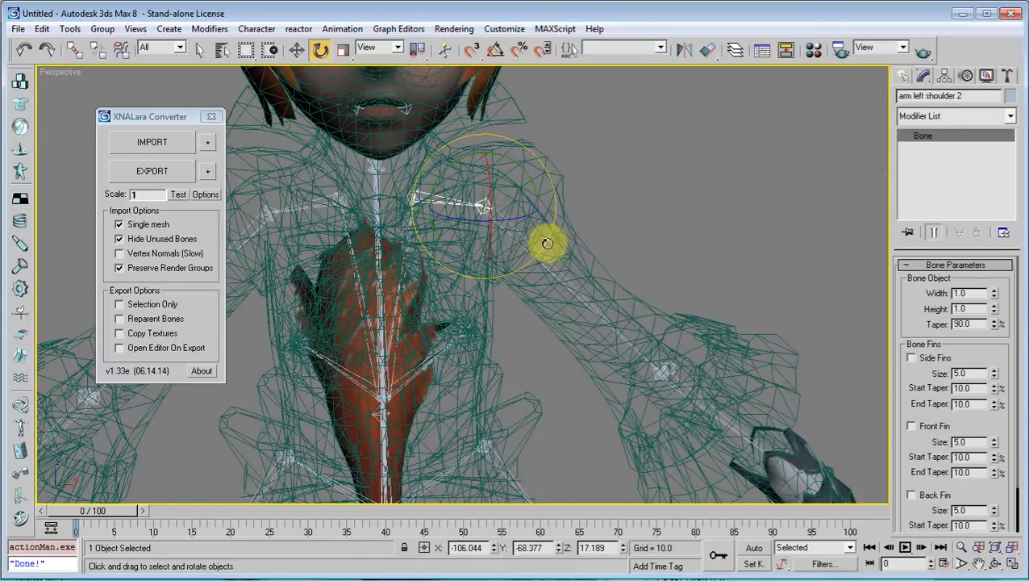
# Select the character mesh and remove its Skin modifier, leaving only the Editable Mesh.
pyautogui.click(569, 238)
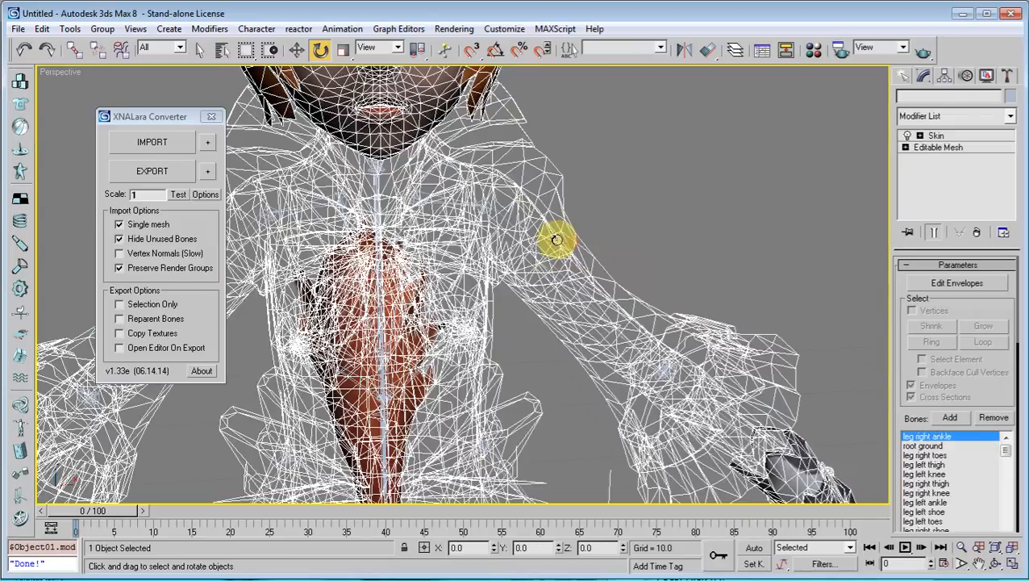
pyautogui.click(1006, 148)
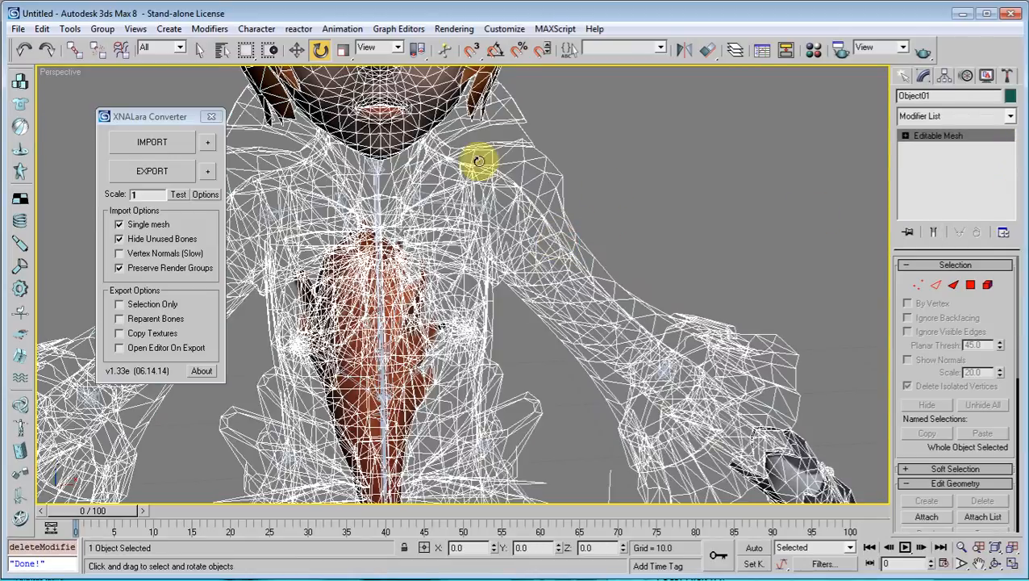
# Rotate the arm left shoulder 2 bone with the mesh unskinned, and undo the rotation.
pyautogui.click(488, 196)
pyautogui.moveTo(508, 191); pyautogui.dragTo(509, 168)
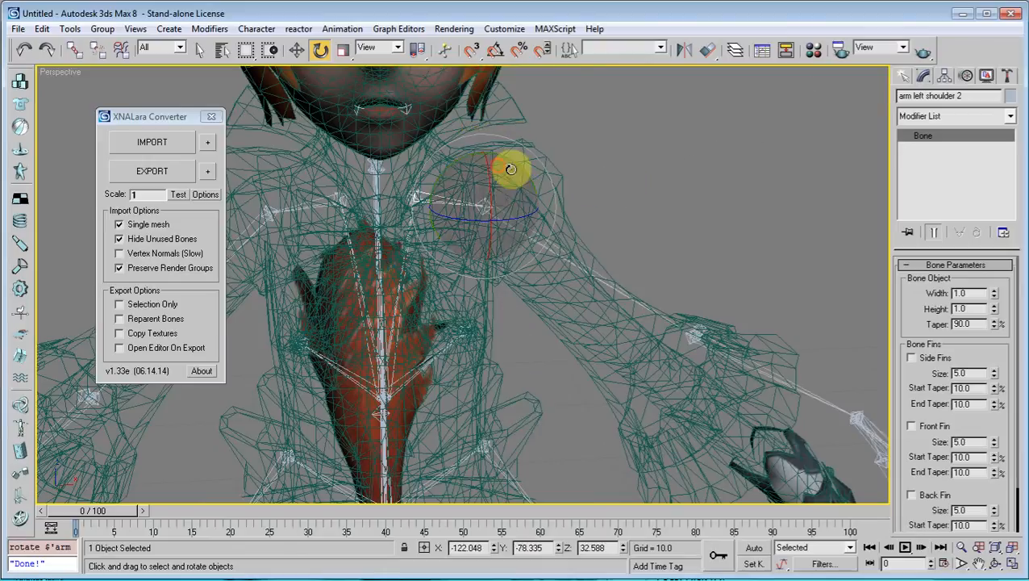
pyautogui.hotkey('ctrl', 'z')
pyautogui.scroll(-4, 466, 348)
pyautogui.moveTo(473, 346); pyautogui.dragTo(477, 330, button='middle')
pyautogui.click(662, 238)
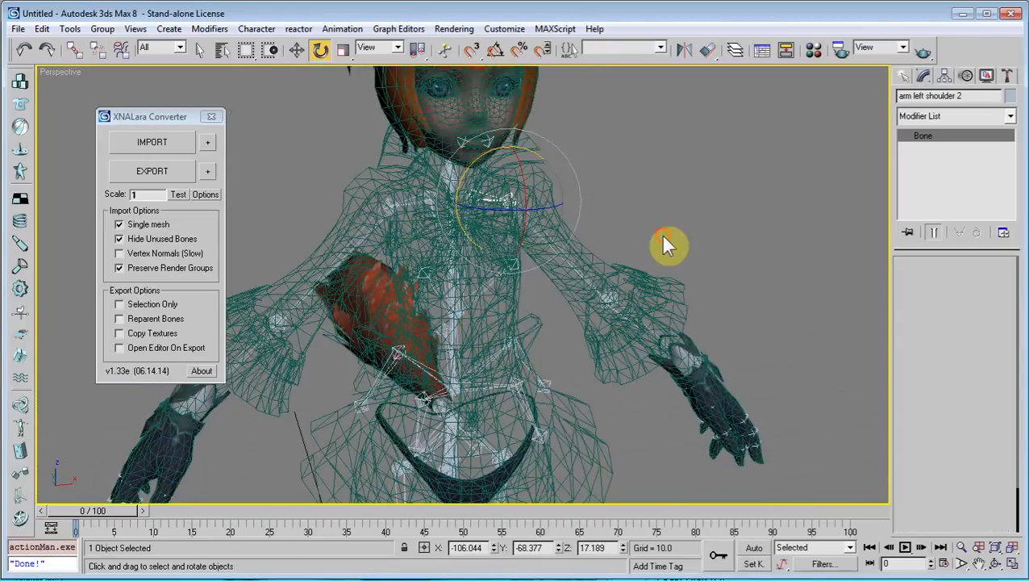
pyautogui.click(549, 231)
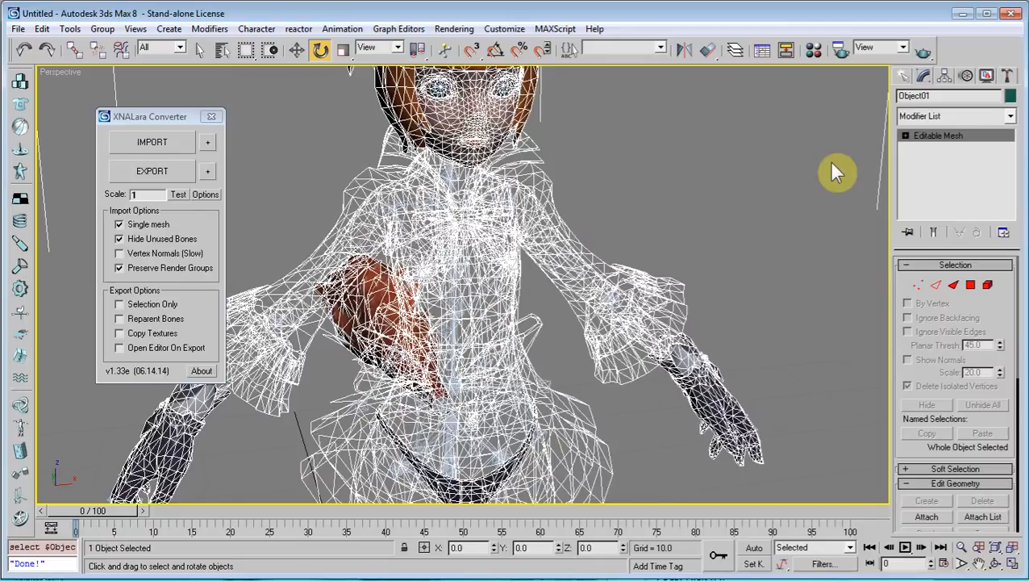
pyautogui.rightClick(932, 135)
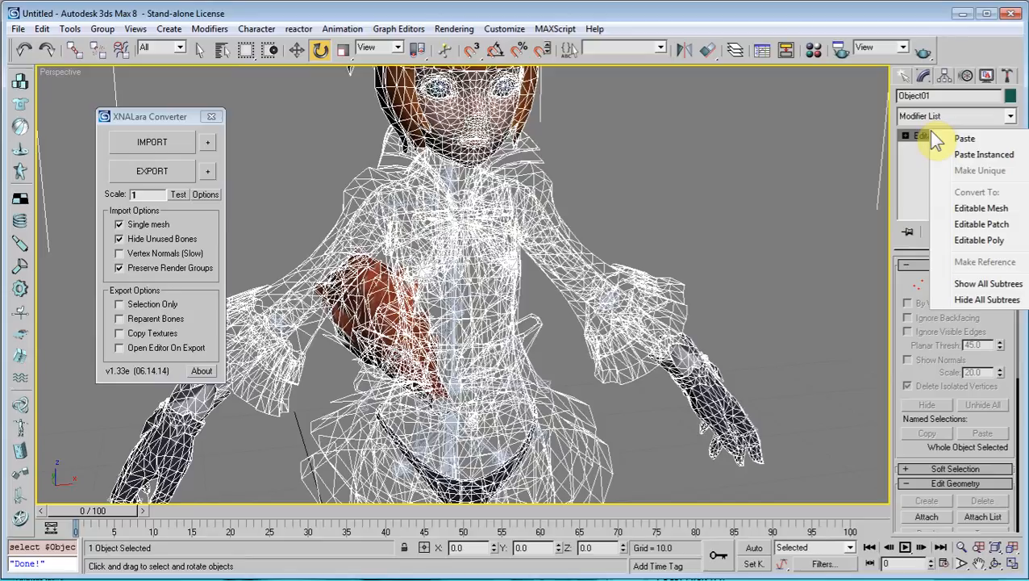
pyautogui.click(740, 151)
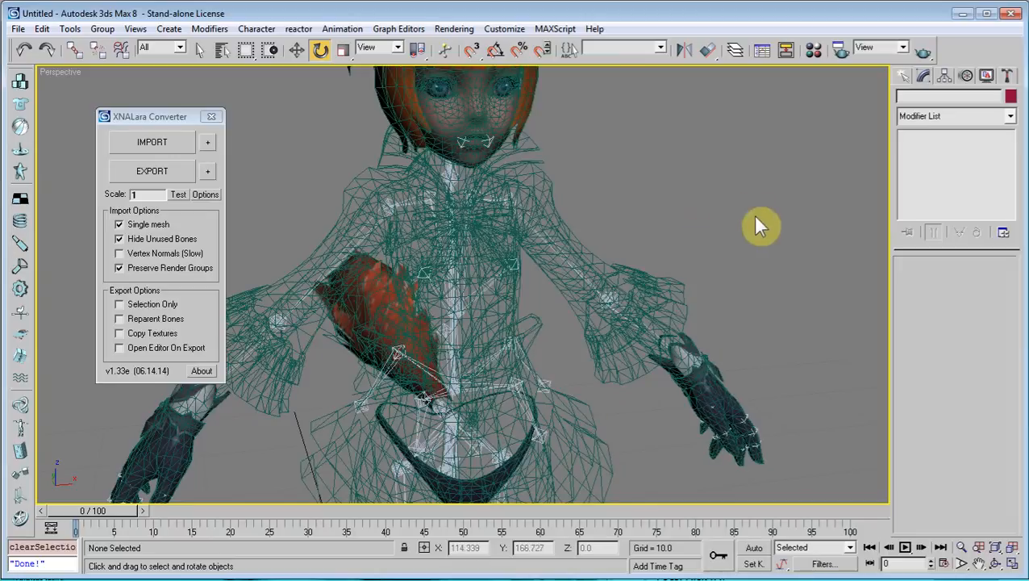
# Select the unskinned character mesh on its own, with no bones selected.
pyautogui.click(650, 283)
pyautogui.click(717, 276)
pyautogui.press('F3')
pyautogui.press('F3')
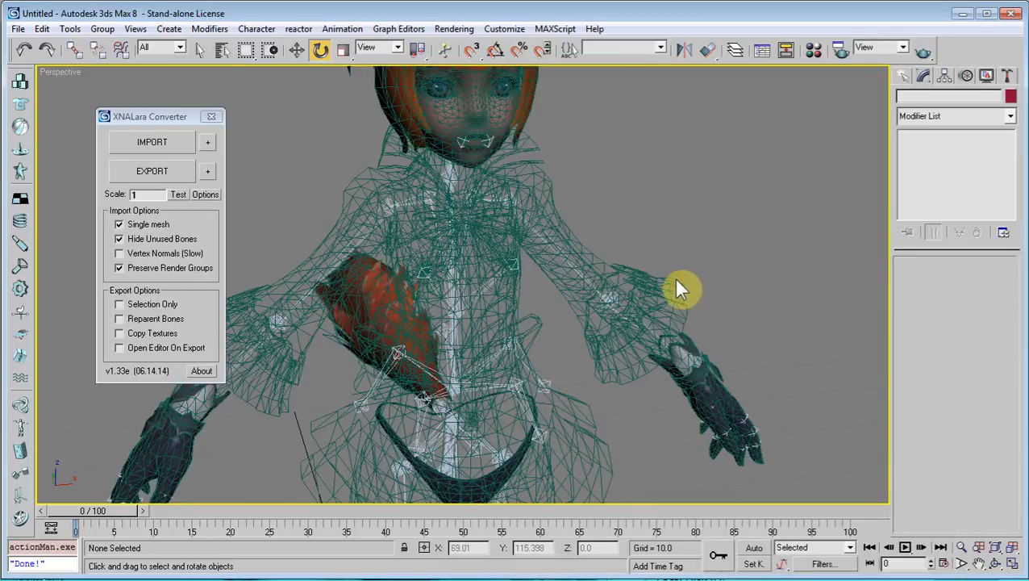
pyautogui.click(675, 281)
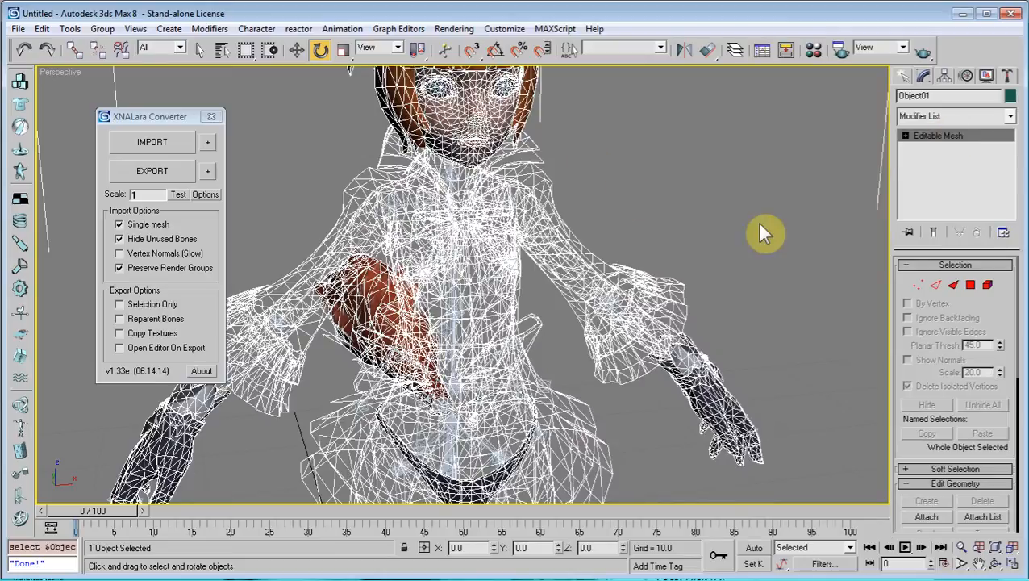
pyautogui.scroll(-5, 544, 274)
pyautogui.click(615, 177)
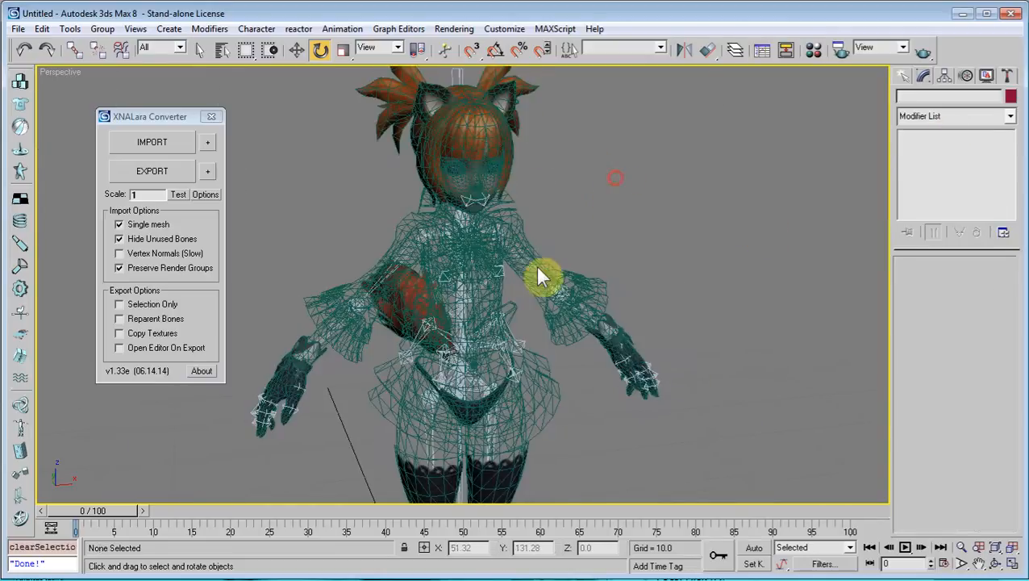
pyautogui.click(537, 269)
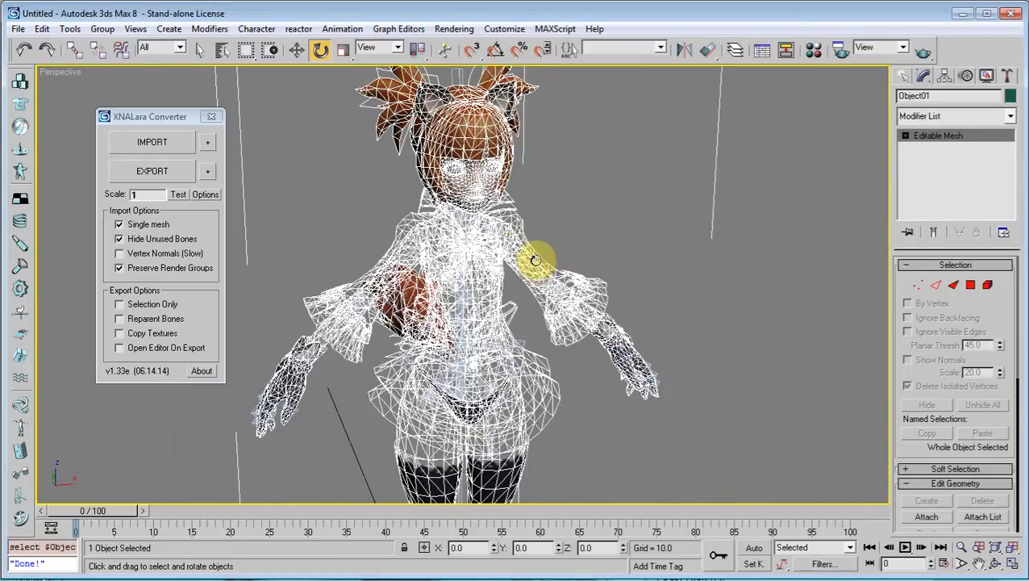
pyautogui.moveTo(634, 216); pyautogui.dragTo(646, 208, button='middle')
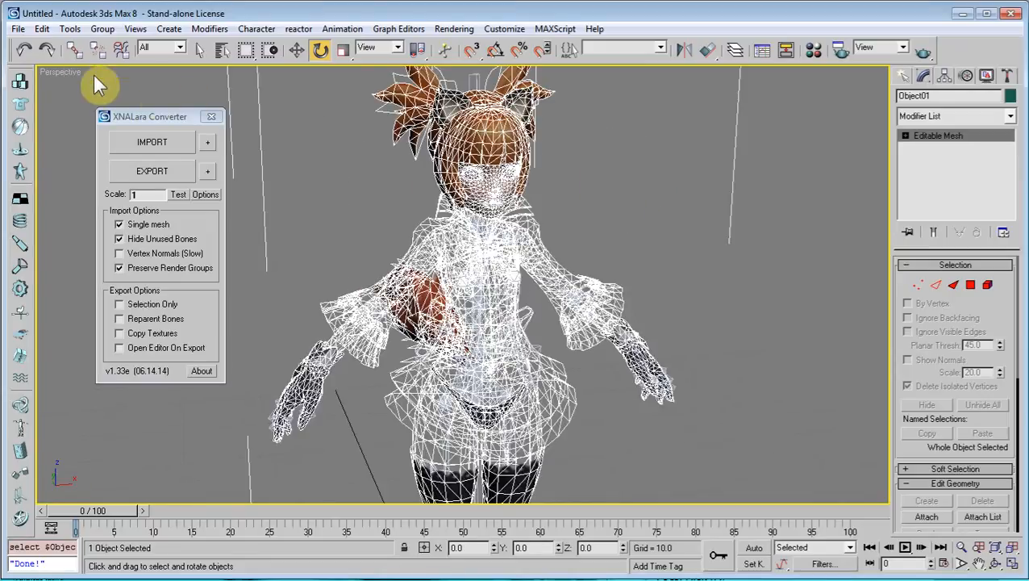
# Export only the selected mesh as 111 in 3D Studio (*.3DS) format to Morrigan_Aensland\New folder, preserving MAX's texture coordinates.
pyautogui.click(18, 28)
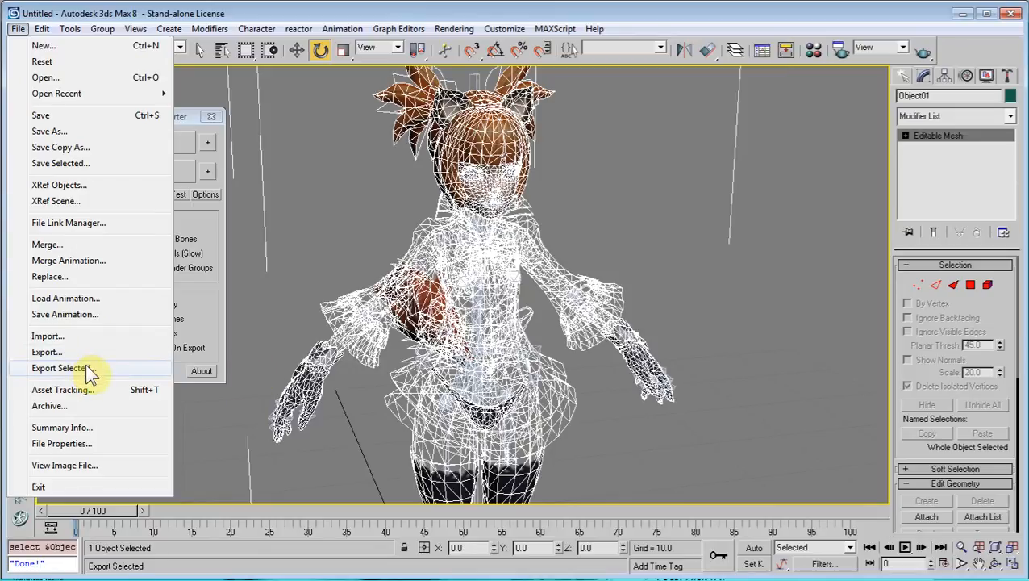
pyautogui.click(87, 366)
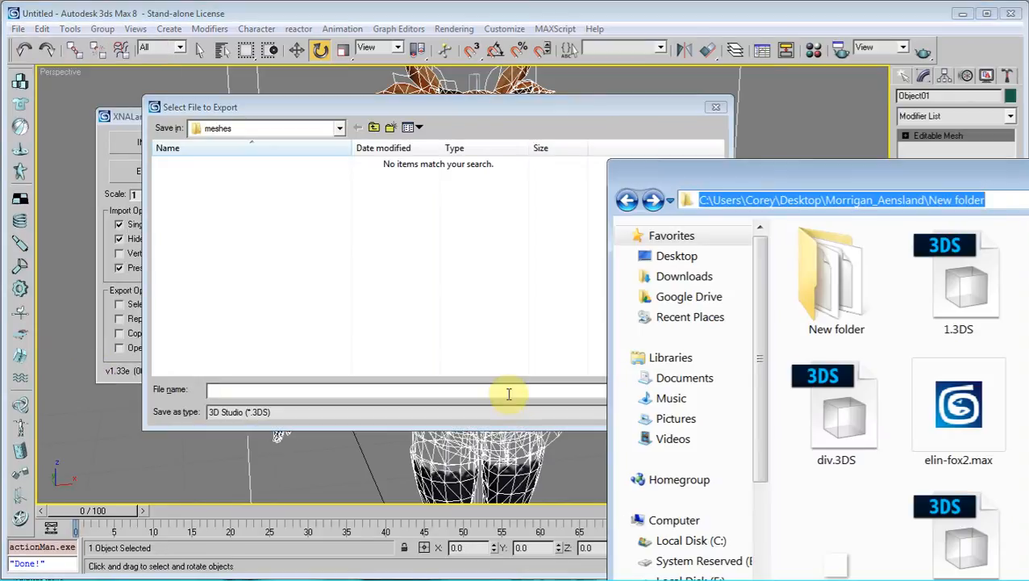
pyautogui.click(507, 391)
pyautogui.write('C:\\Users\\Corey\\Desktop\\Morrigan_Aensland\\New folder')
pyautogui.press('Return')
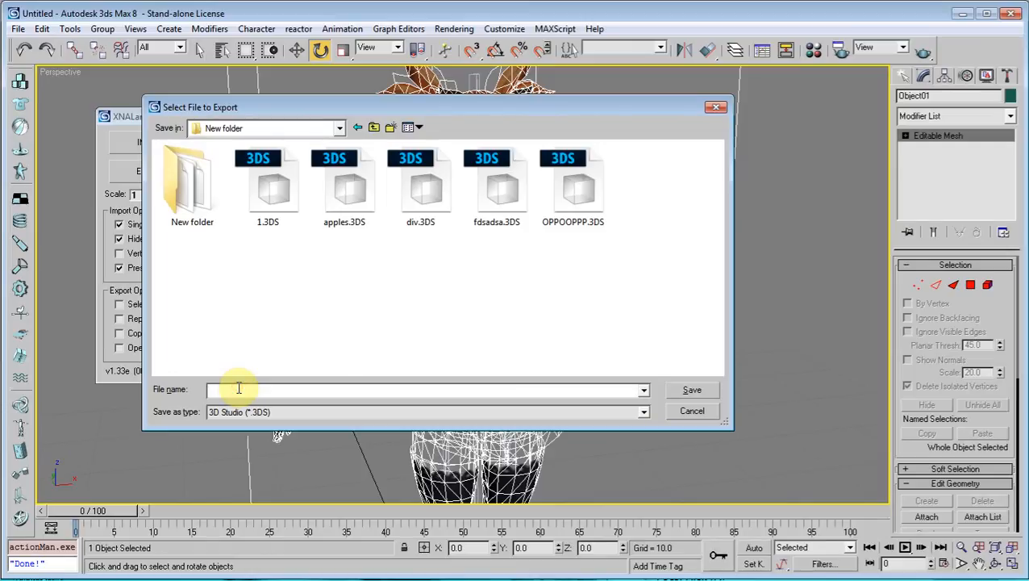
pyautogui.write('111')
pyautogui.press('Return')
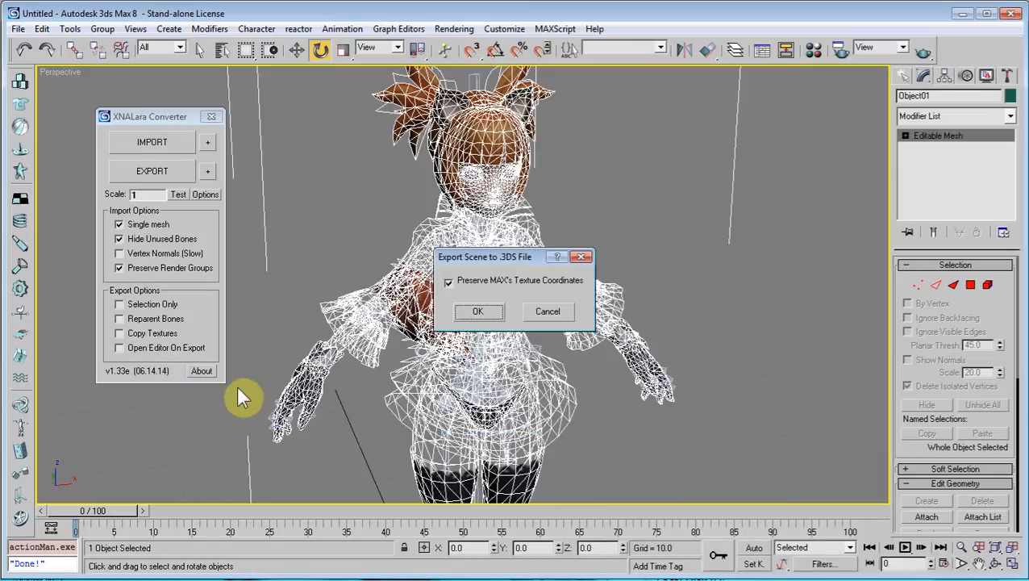
pyautogui.click(475, 313)
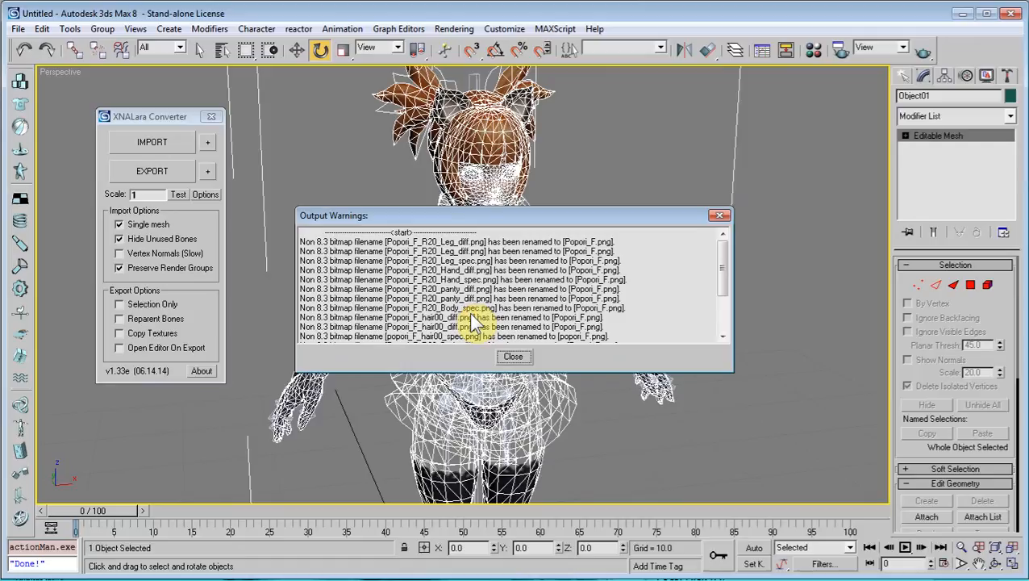
# Review the export's output warnings about bitmap filenames from end to start, and close the list.
pyautogui.scroll(-3, 471, 276)
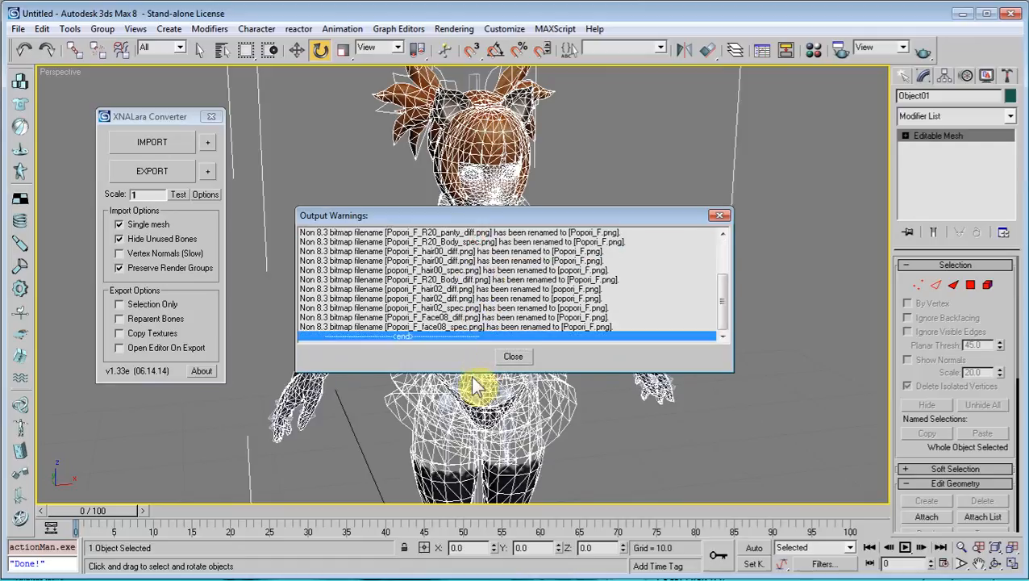
pyautogui.click(524, 270)
pyautogui.press('Home')
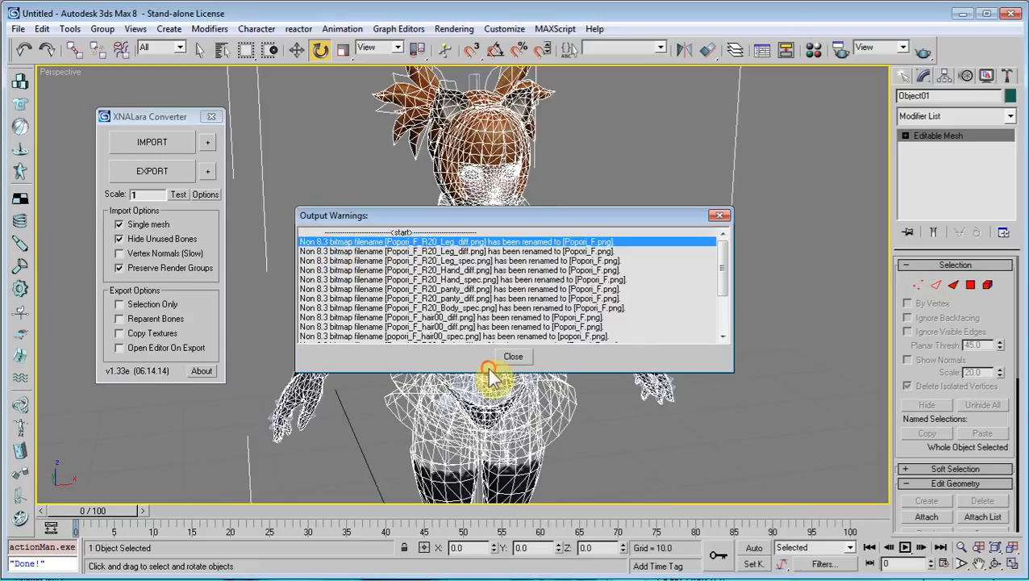
pyautogui.click(513, 356)
# Check the folder contents and the 3D Studio file type in the selected-object export dialog, and cancel it.
pyautogui.scroll(-5, 516, 315)
pyautogui.moveTo(505, 296); pyautogui.dragTo(506, 296, button='middle')
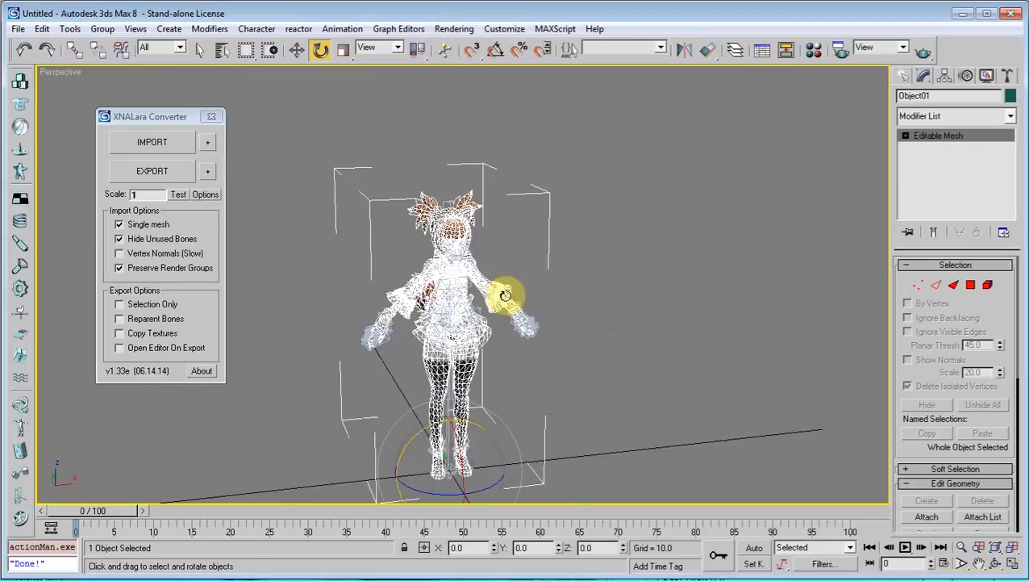
pyautogui.click(17, 28)
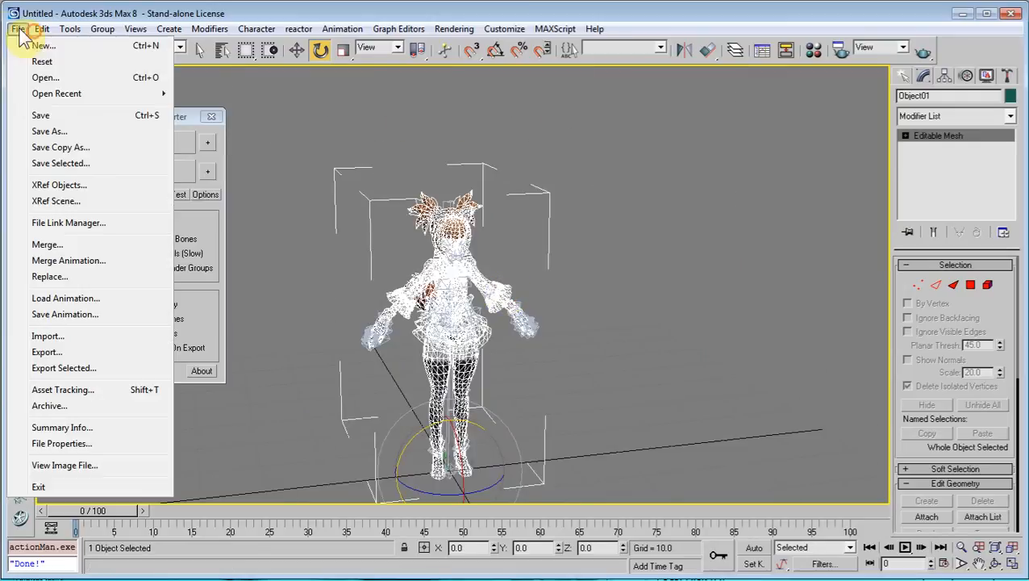
pyautogui.click(74, 363)
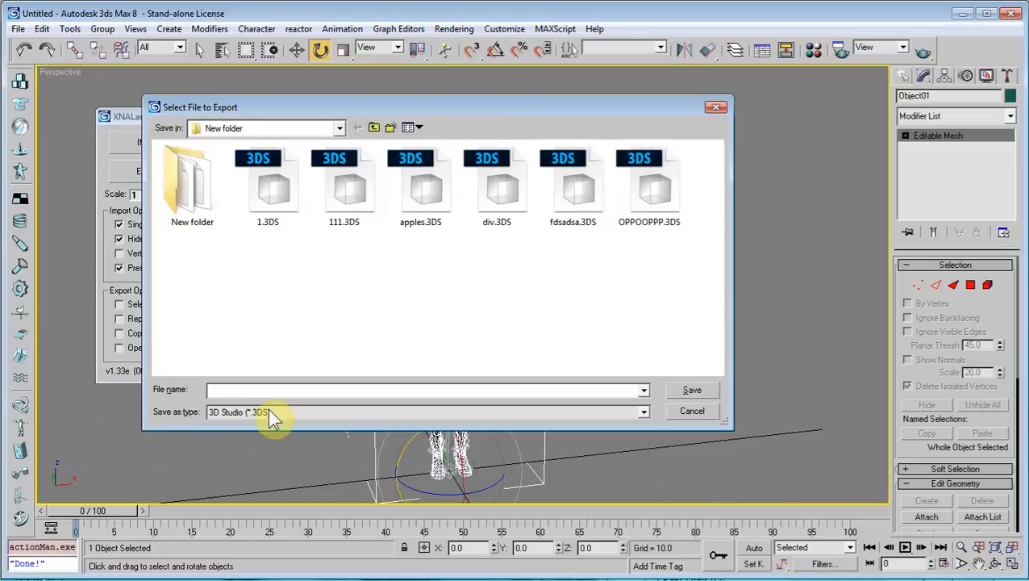
pyautogui.click(688, 412)
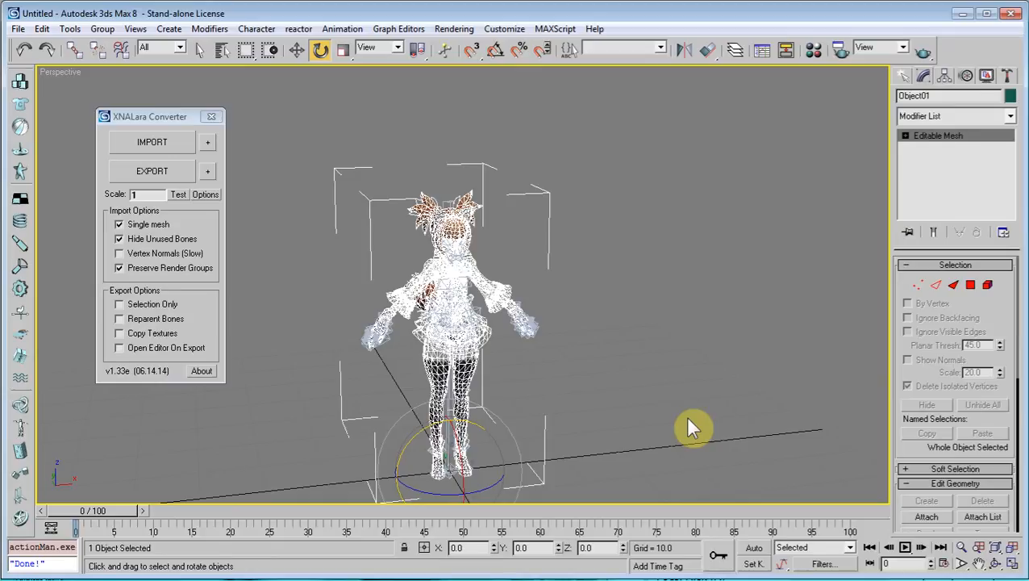
# Switch to the file explorer and look through the model and texture files in New folder.
pyautogui.hotkey('alt', 'Tab')
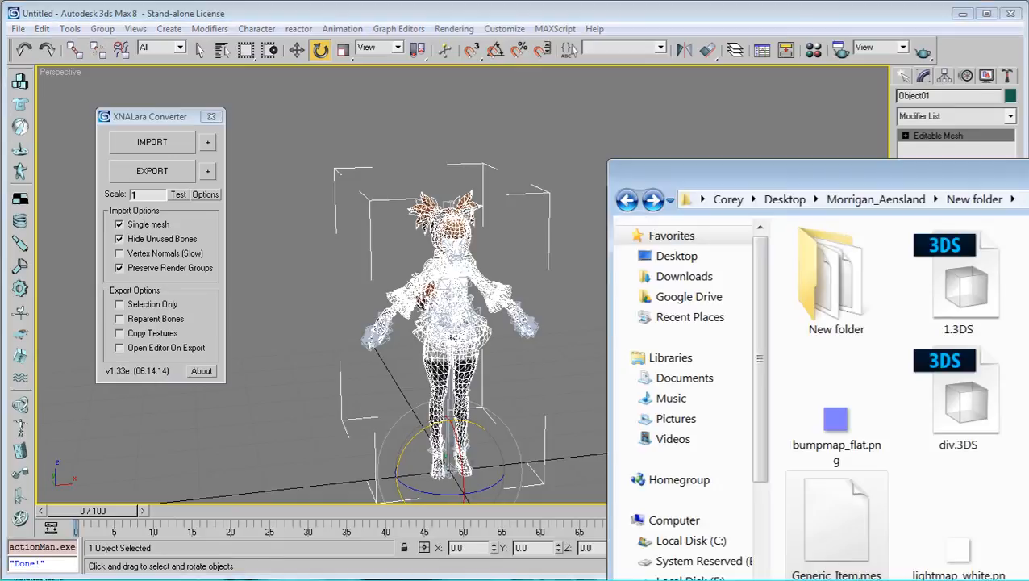
pyautogui.click(923, 316)
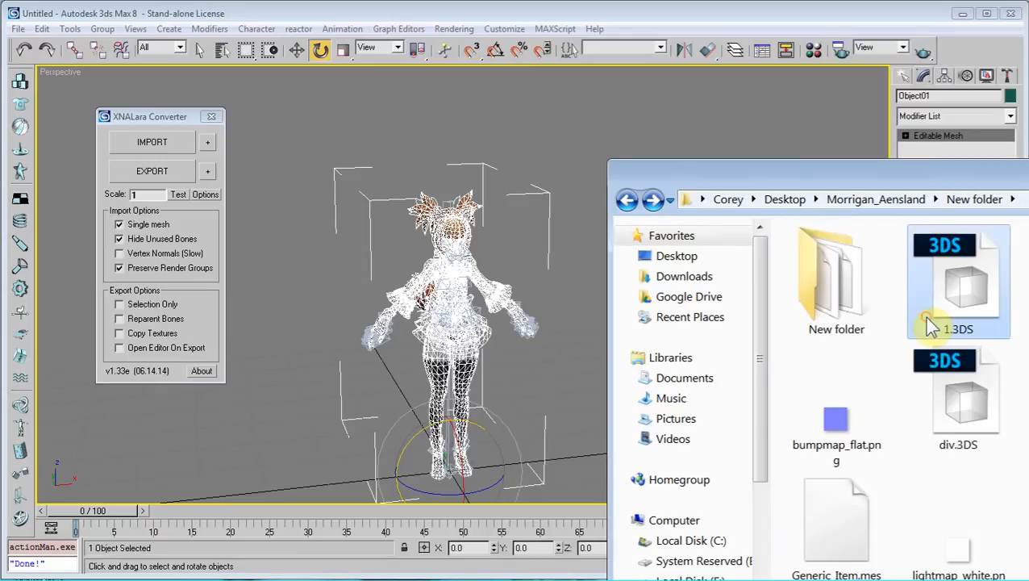
pyautogui.scroll(-5, 927, 323)
pyautogui.scroll(4, 931, 325)
pyautogui.scroll(1, 930, 326)
# Run Miku Miku Dance Converter.ms from the Maxscripts\File IO\MikuMikuDance folder in 3ds Max, and clear the windows away from the character.
pyautogui.hotkey('alt', 'Tab')
pyautogui.click(883, 236)
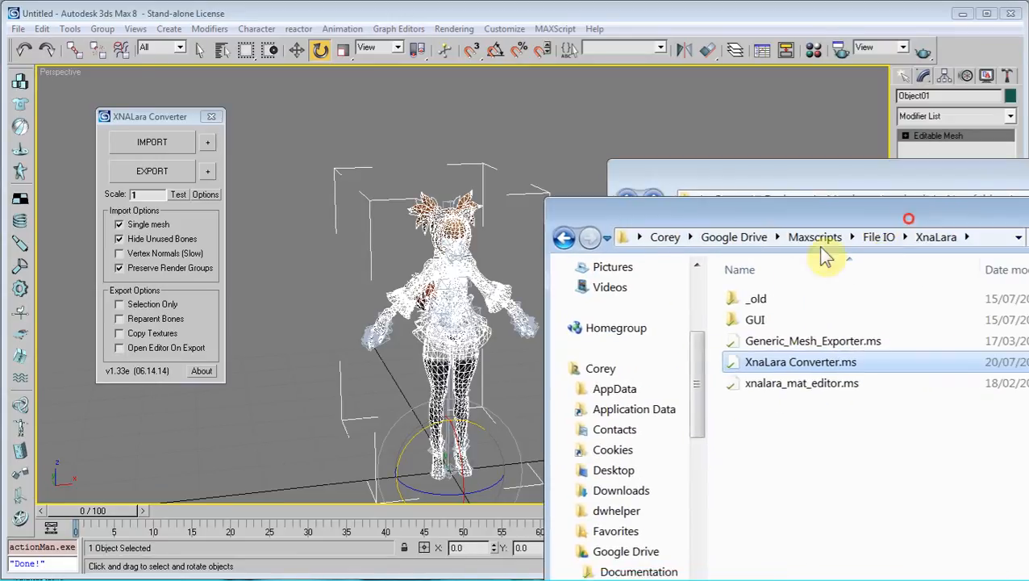
pyautogui.doubleClick(791, 300)
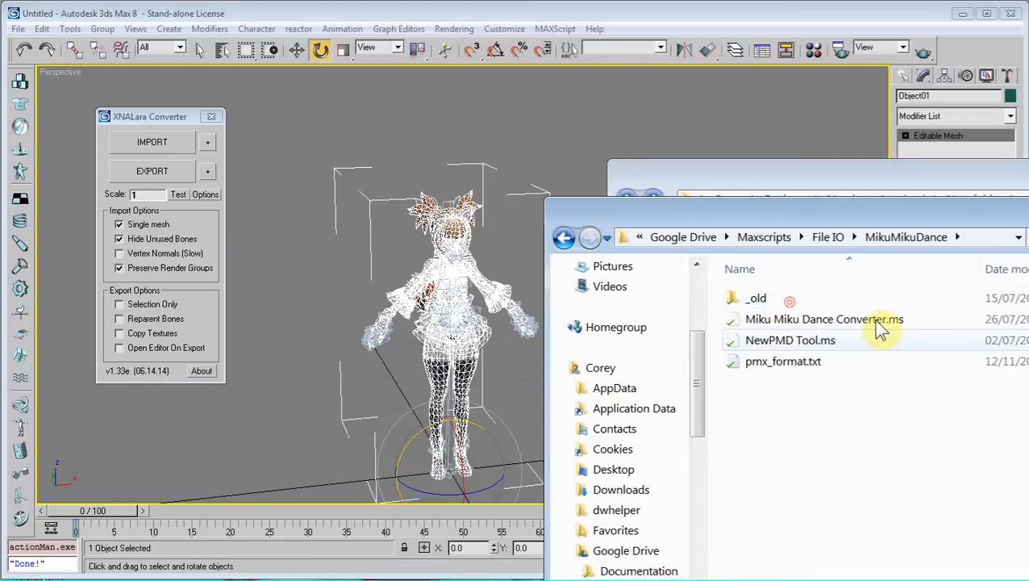
pyautogui.click(801, 315)
pyautogui.moveTo(766, 322); pyautogui.dragTo(504, 412)
pyautogui.moveTo(613, 216); pyautogui.dragTo(1028, 242)
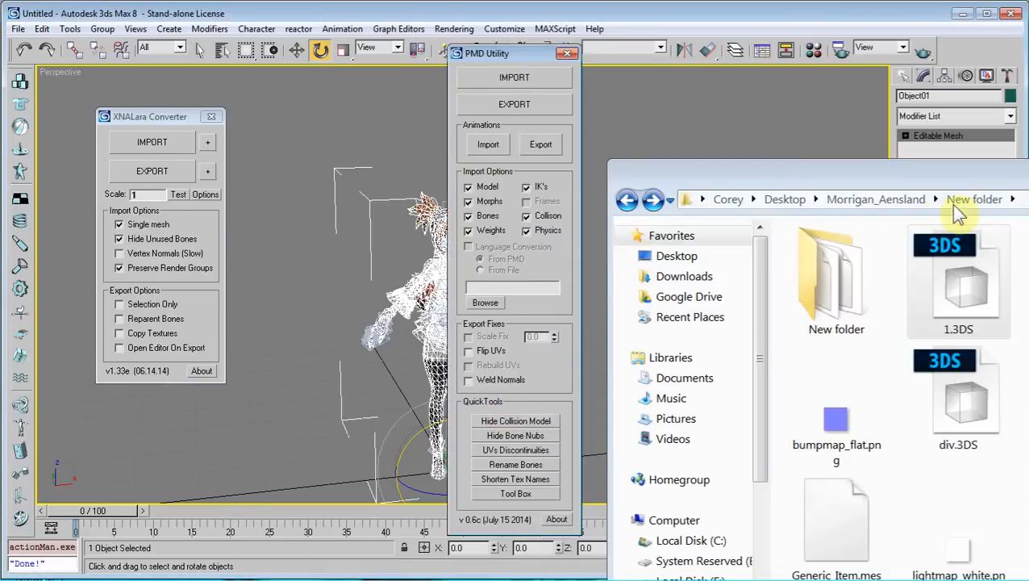
pyautogui.moveTo(848, 181); pyautogui.dragTo(1028, 198)
pyautogui.moveTo(550, 55); pyautogui.dragTo(258, 46)
# Select the character mesh and shorten its texture names with the PMD Utility, choosing Generic_Item.mesh as the model file.
pyautogui.click(730, 241)
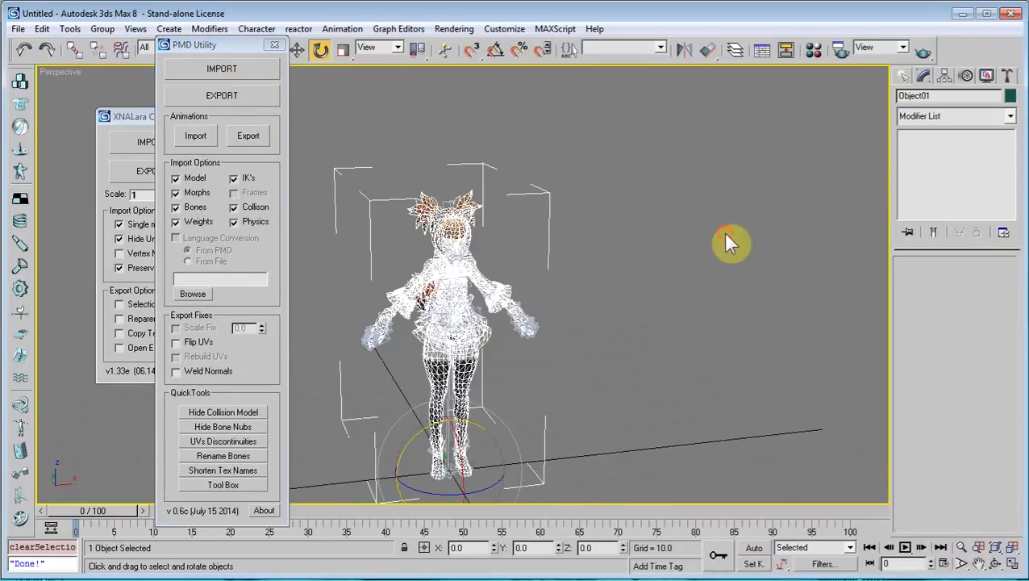
pyautogui.click(482, 270)
pyautogui.scroll(4, 497, 321)
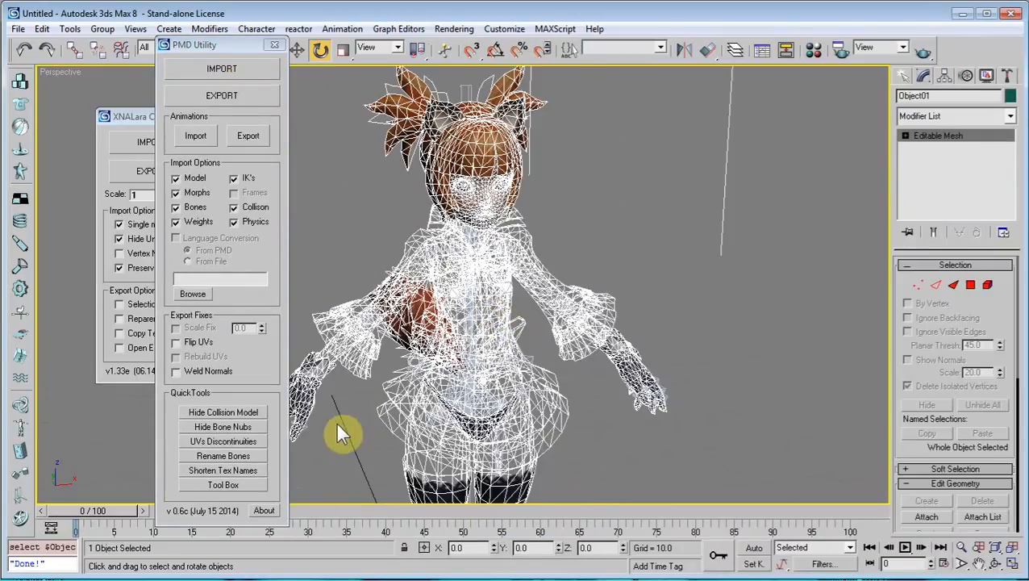
pyautogui.click(241, 471)
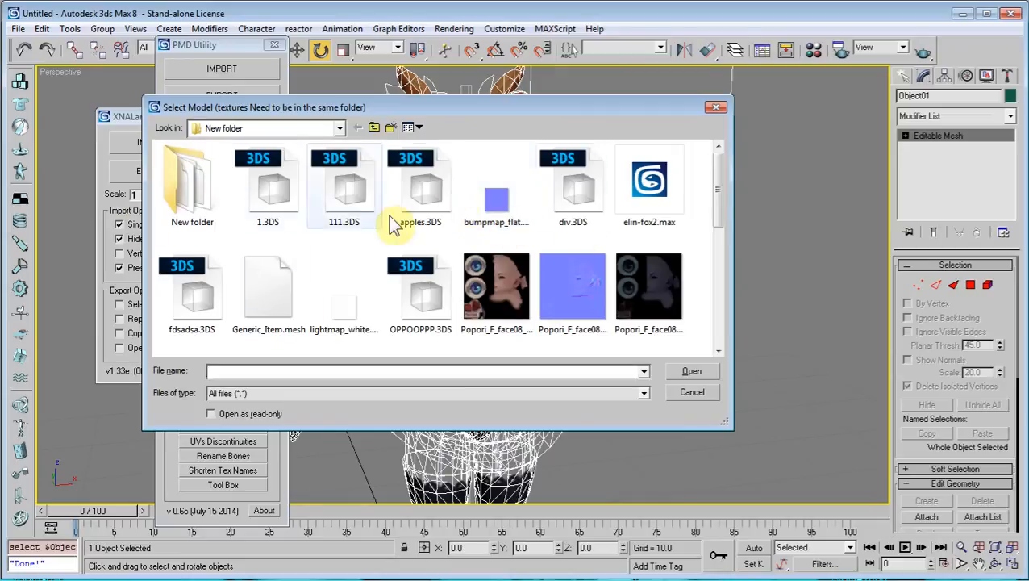
pyautogui.click(271, 285)
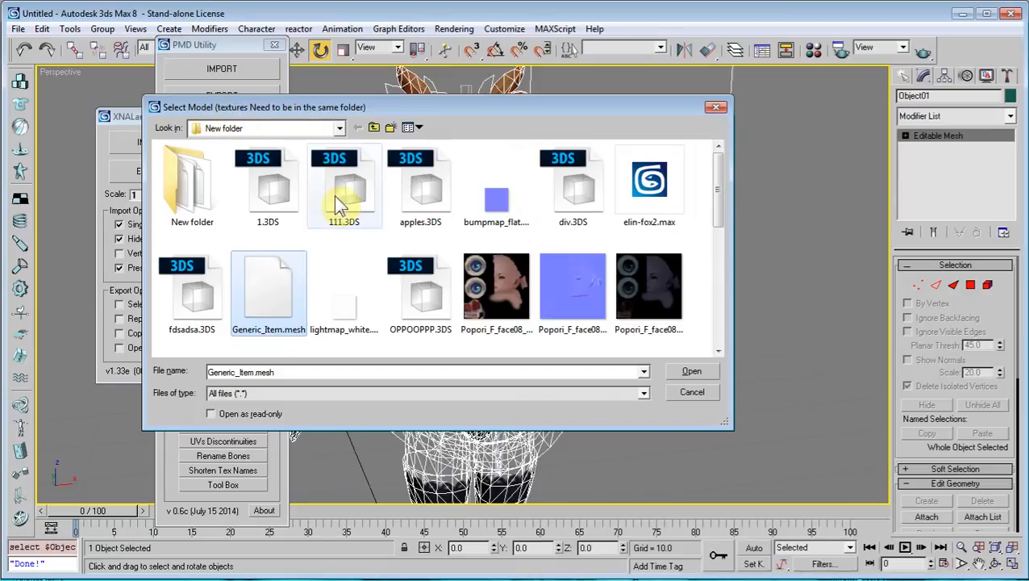
pyautogui.moveTo(1026, 167); pyautogui.dragTo(448, 168)
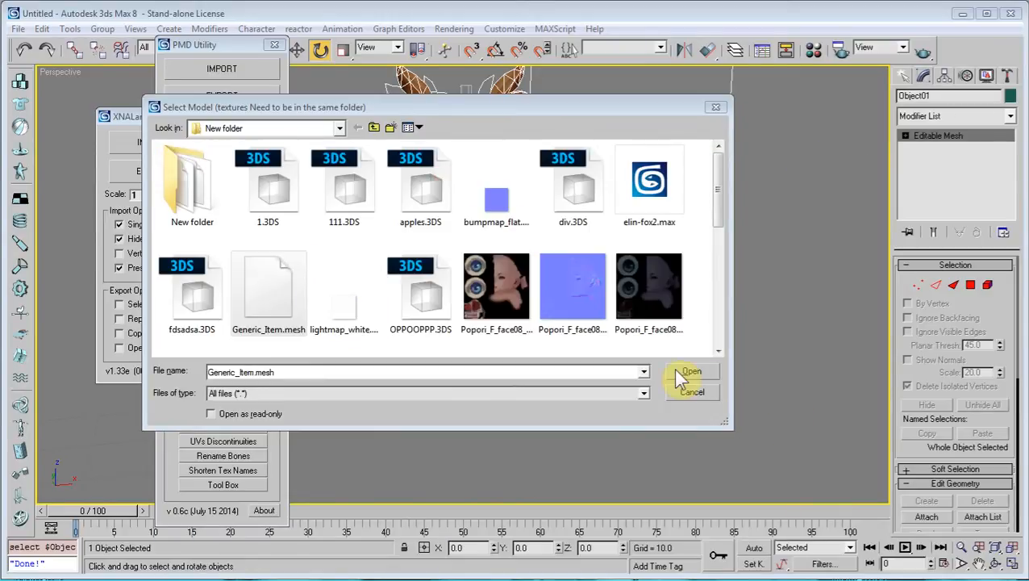
pyautogui.click(679, 371)
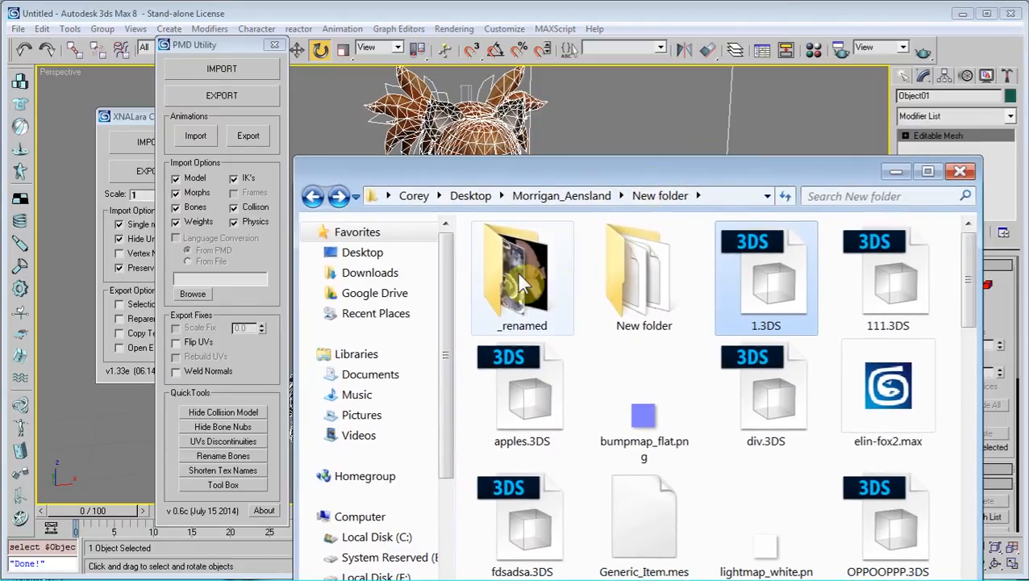
# Open the _renamed folder and examine the texture copies tex_0001.png to tex_0007.png, selecting them all.
pyautogui.doubleClick(523, 282)
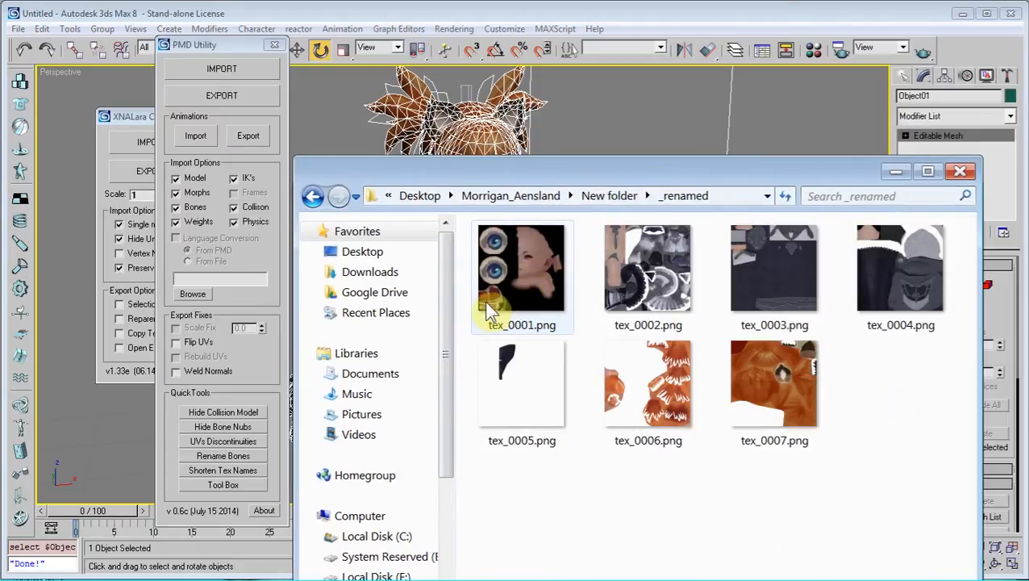
pyautogui.click(542, 300)
pyautogui.click(539, 391)
pyautogui.click(617, 395)
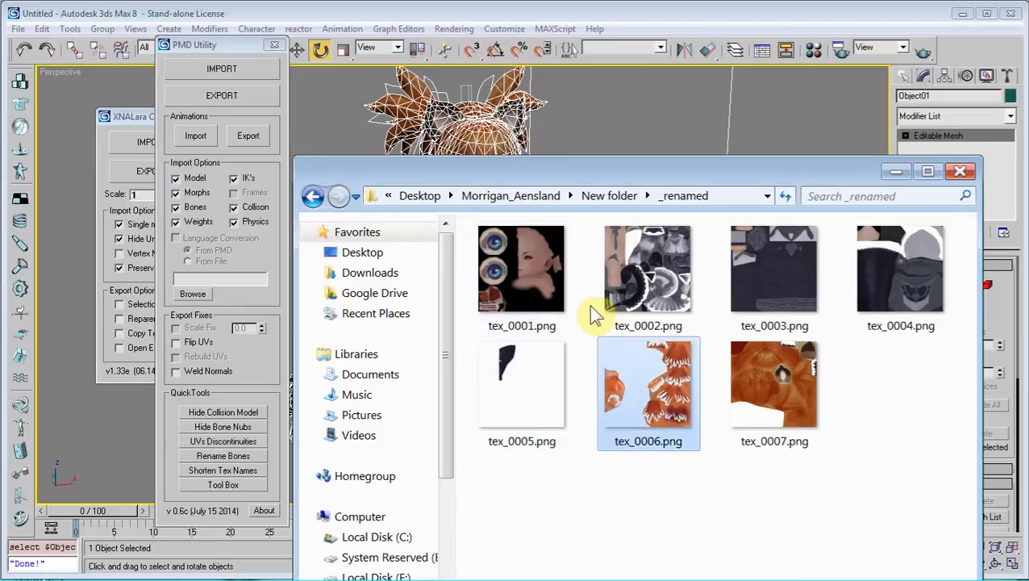
pyautogui.click(548, 310)
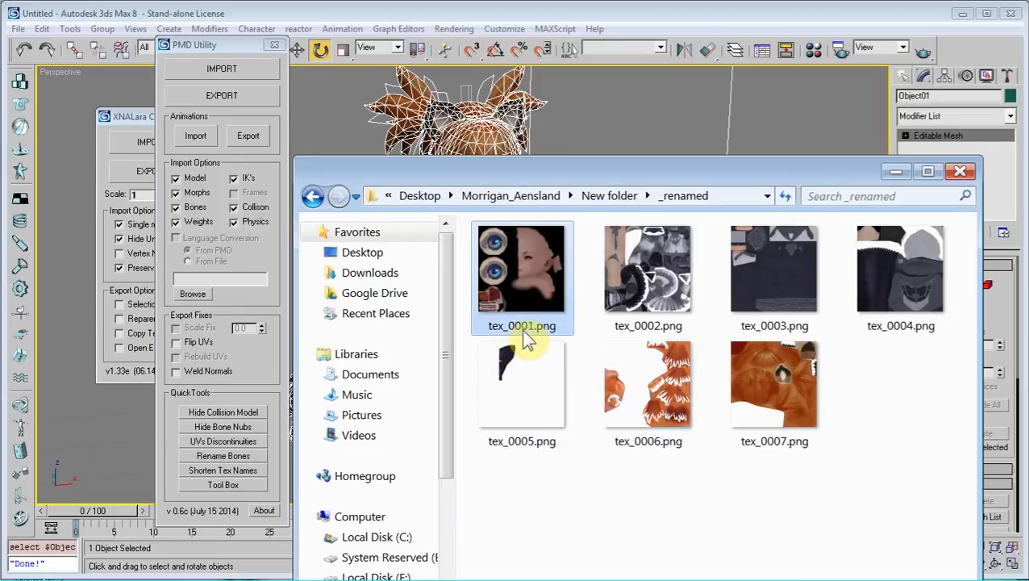
pyautogui.moveTo(953, 540); pyautogui.dragTo(513, 280)
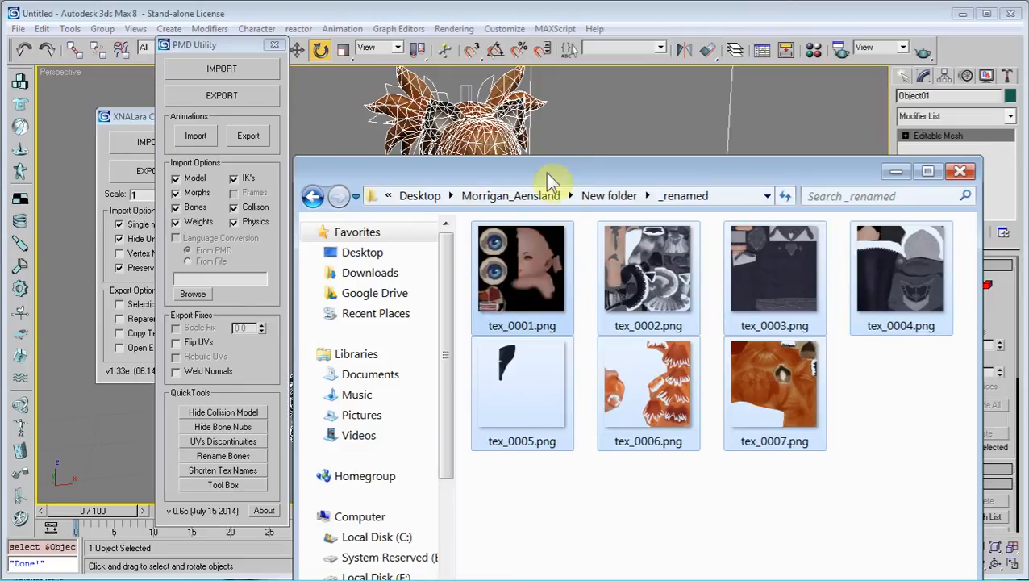
# Return to the scene and reselect the character mesh to inspect its lower body.
pyautogui.moveTo(548, 181); pyautogui.dragTo(988, 184)
pyautogui.click(581, 270)
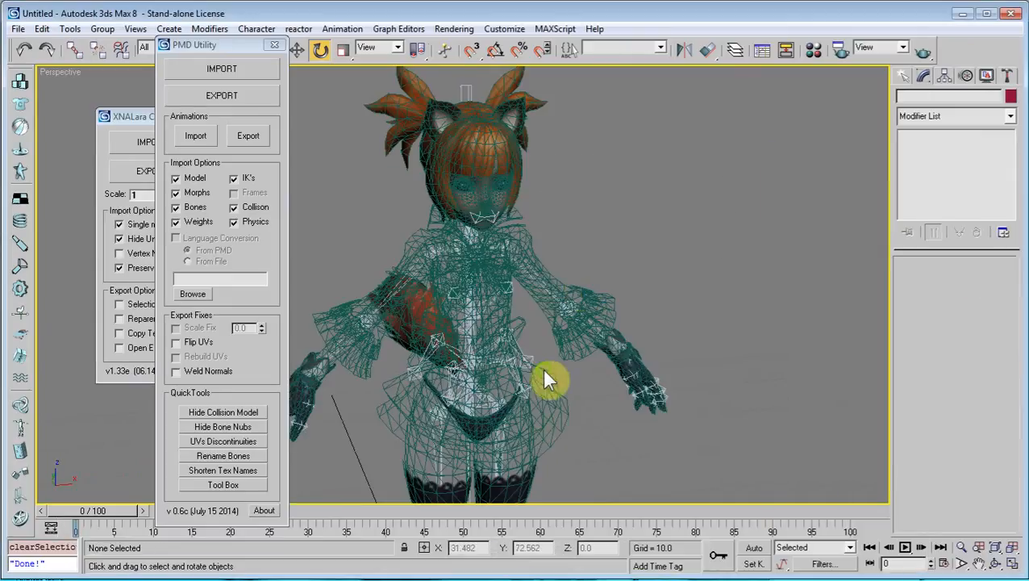
pyautogui.moveTo(547, 380); pyautogui.dragTo(514, 173, button='middle')
pyautogui.click(484, 275)
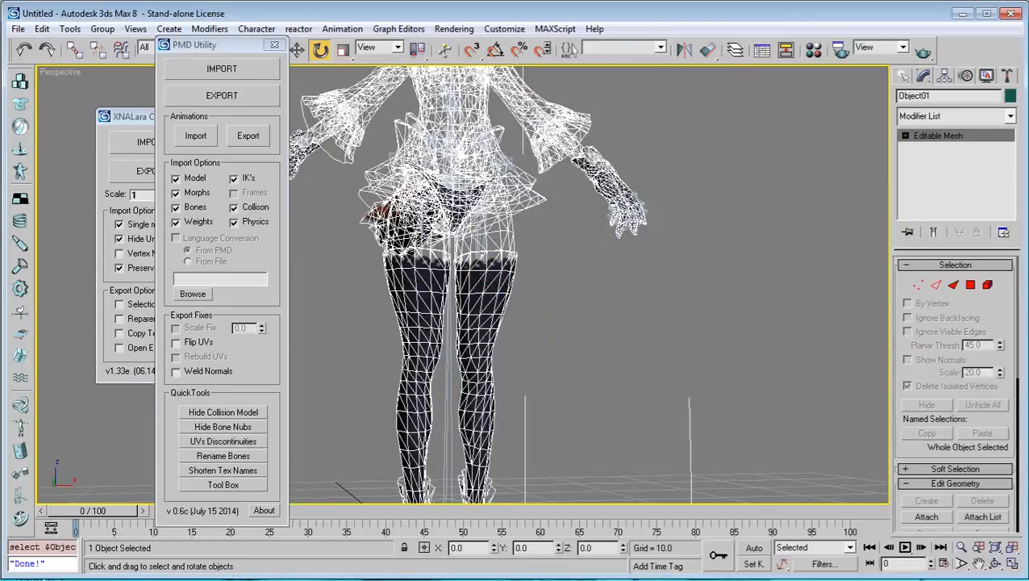
# Compare the short-named textures in the _renamed folder with the original files in New folder.
pyautogui.hotkey('alt', 'Tab')
pyautogui.moveTo(1018, 166); pyautogui.dragTo(880, 268)
pyautogui.moveTo(1027, 579); pyautogui.dragTo(754, 382)
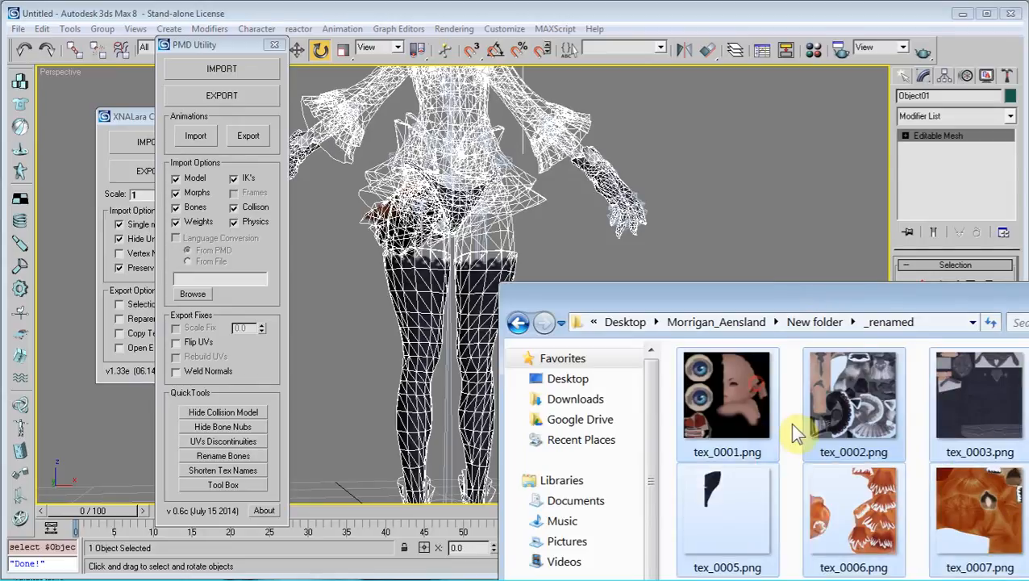
pyautogui.hotkey('alt', 'Left')
pyautogui.scroll(-5, 908, 562)
pyautogui.scroll(-3, 992, 539)
pyautogui.hotkey('alt', 'Right')
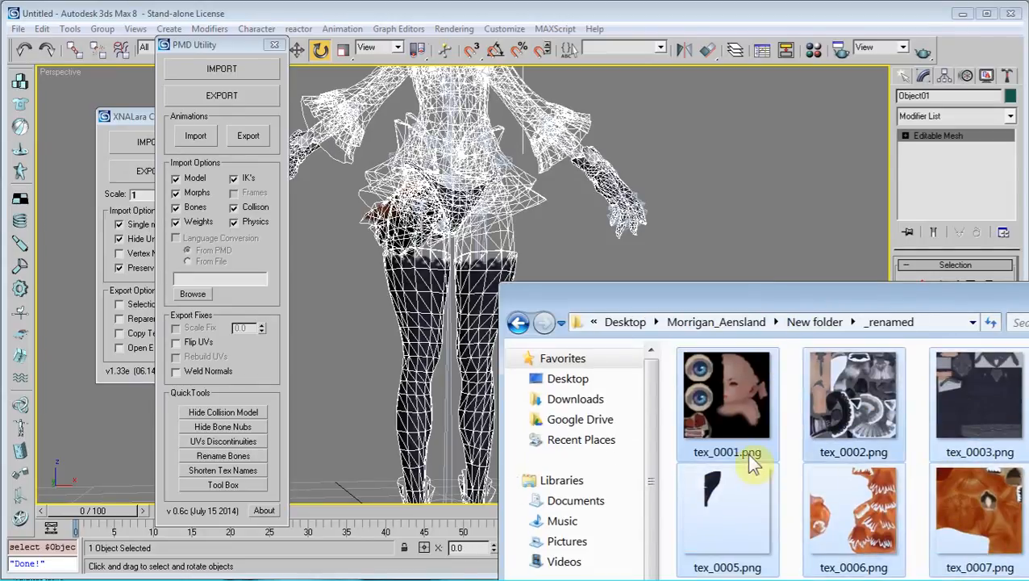
# Return to the 3ds Max scene and reselect the whole character mesh.
pyautogui.moveTo(893, 296); pyautogui.dragTo(1023, 184)
pyautogui.keyDown('alt'); pyautogui.moveTo(669, 310); pyautogui.dragTo(540, 393, button='middle'); pyautogui.keyUp('alt')
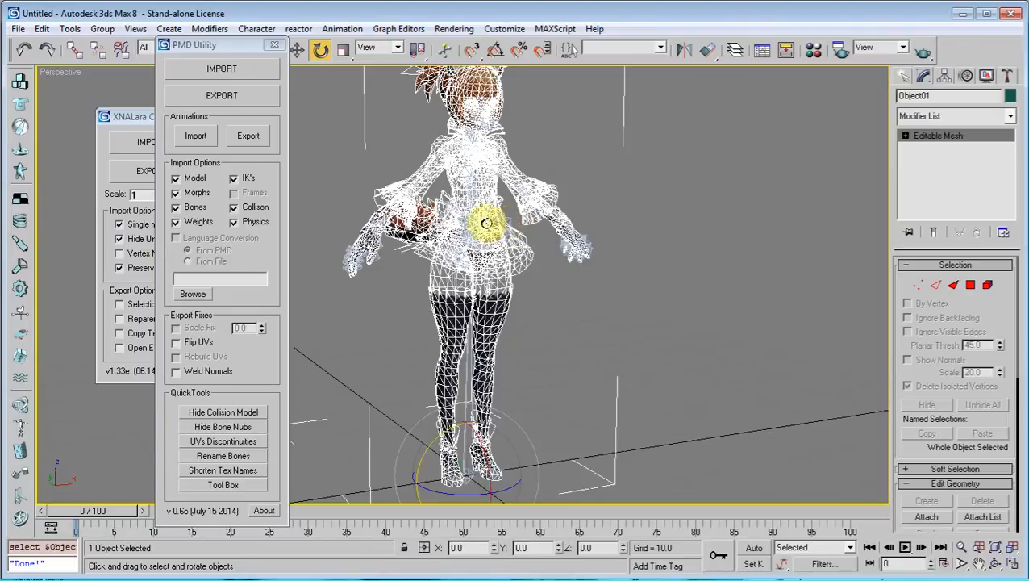
pyautogui.keyDown('alt'); pyautogui.moveTo(487, 223); pyautogui.dragTo(500, 273, button='middle'); pyautogui.keyUp('alt')
pyautogui.click(615, 313)
pyautogui.click(499, 380)
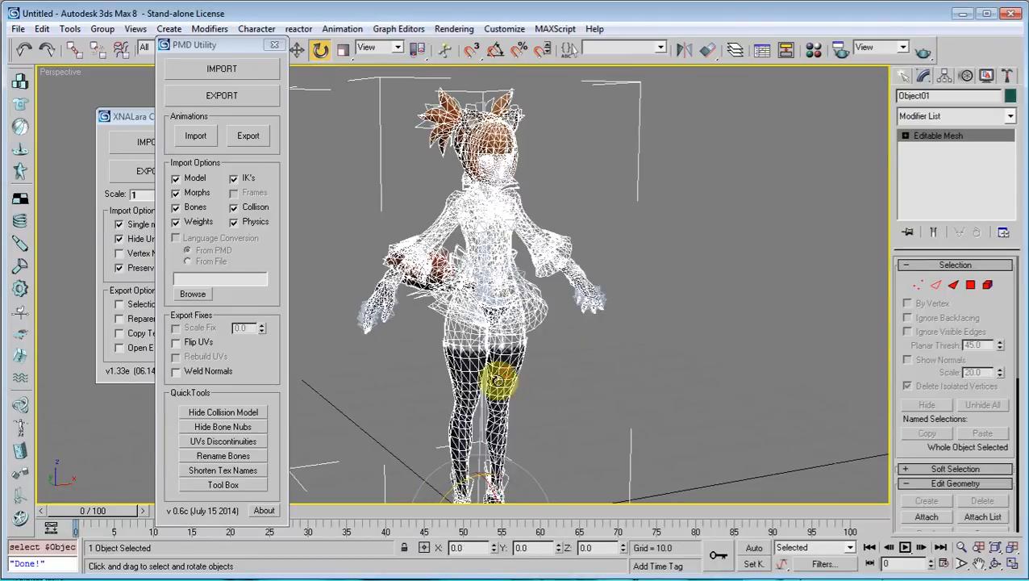
# Export the selected mesh over the existing 111.3DS with MAX's texture coordinates preserved, and review the bitmap filename warnings.
pyautogui.click(17, 28)
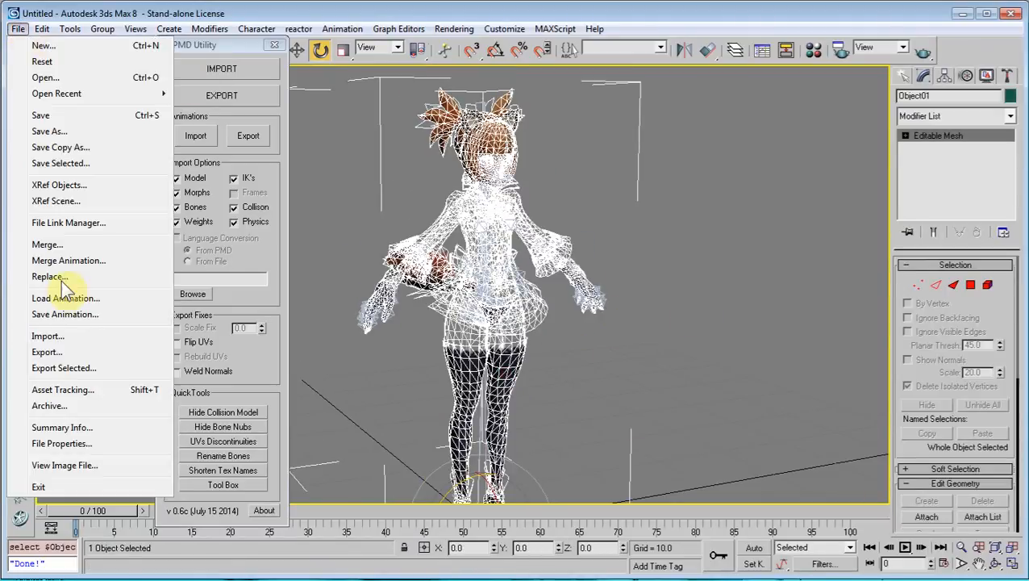
pyautogui.click(80, 368)
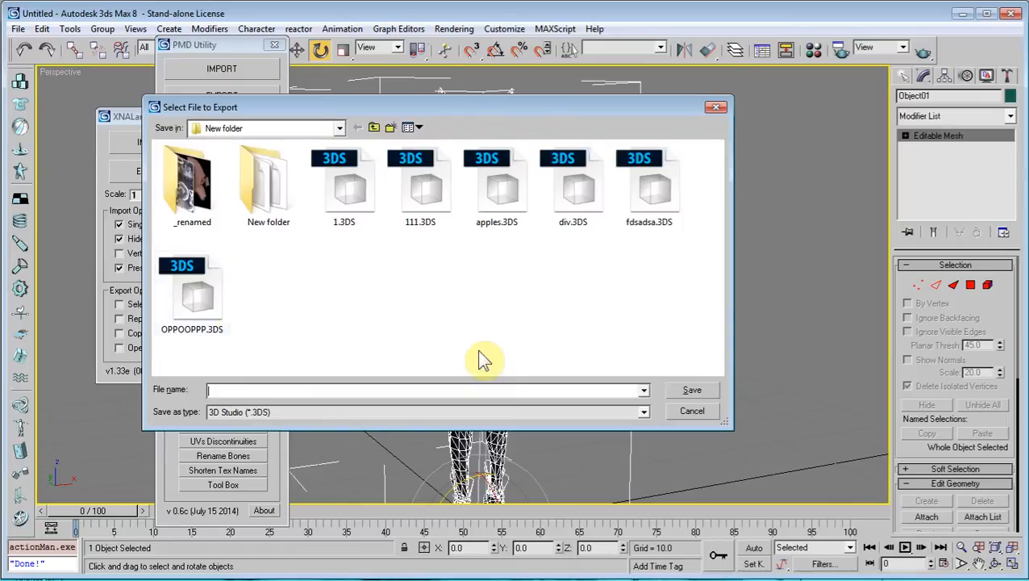
pyautogui.click(431, 217)
pyautogui.click(692, 389)
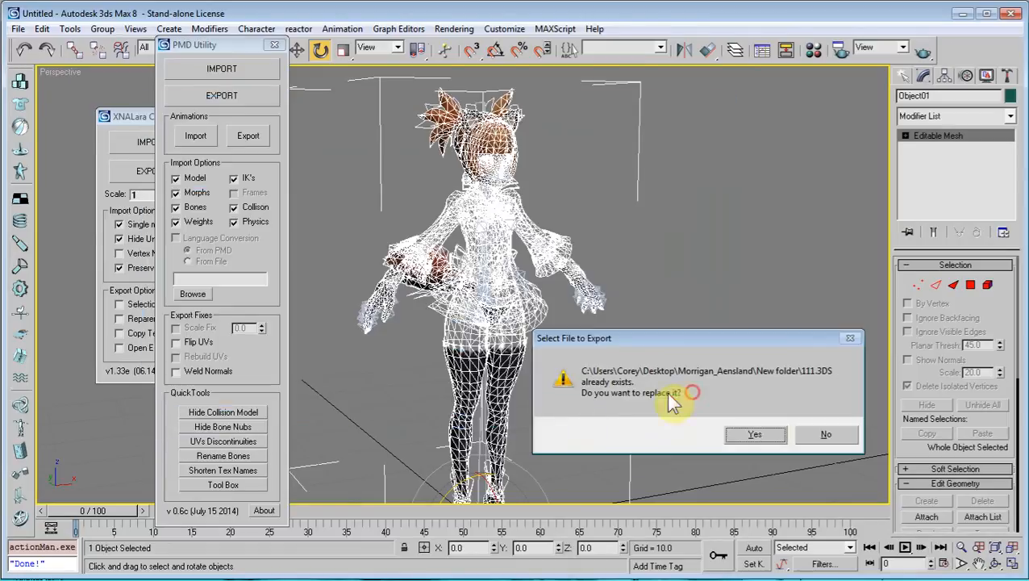
pyautogui.click(755, 435)
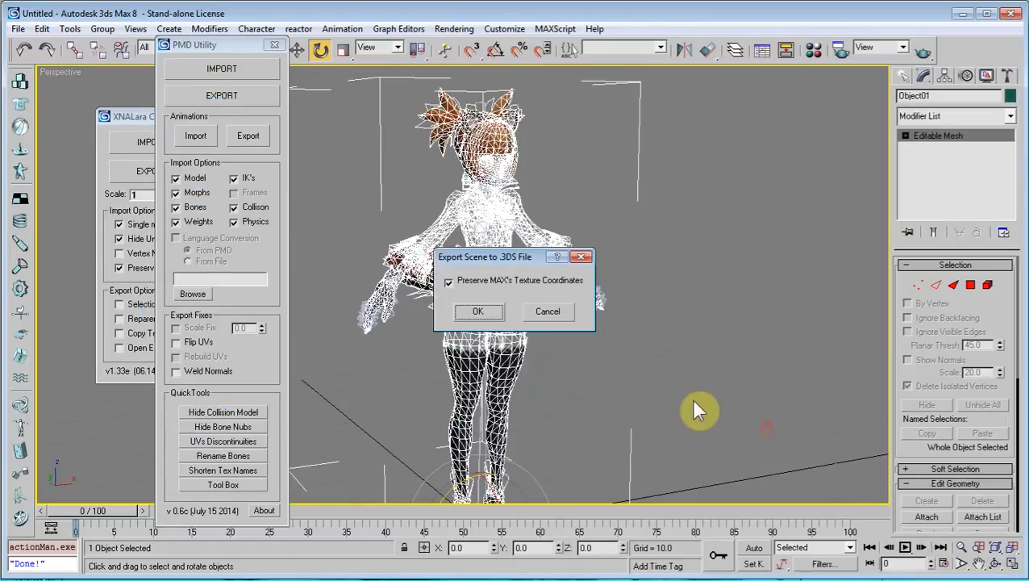
pyautogui.click(500, 311)
pyautogui.click(587, 260)
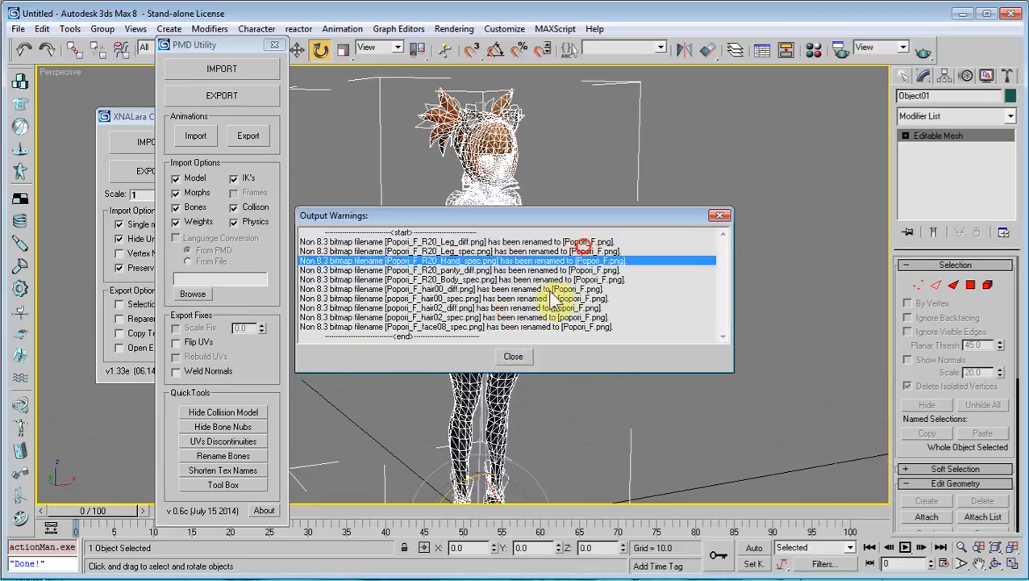
pyautogui.click(589, 297)
pyautogui.click(592, 270)
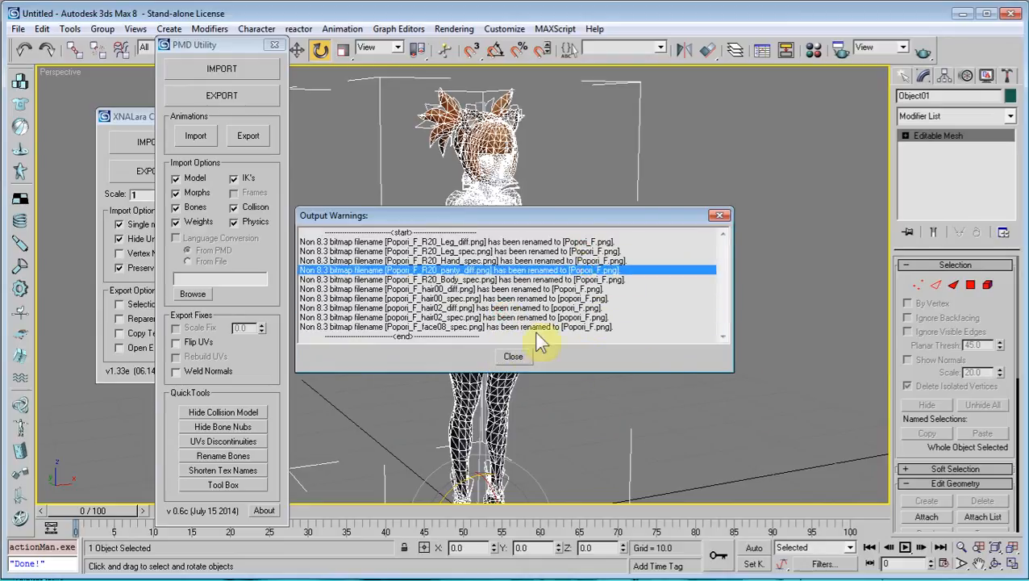
pyautogui.click(518, 356)
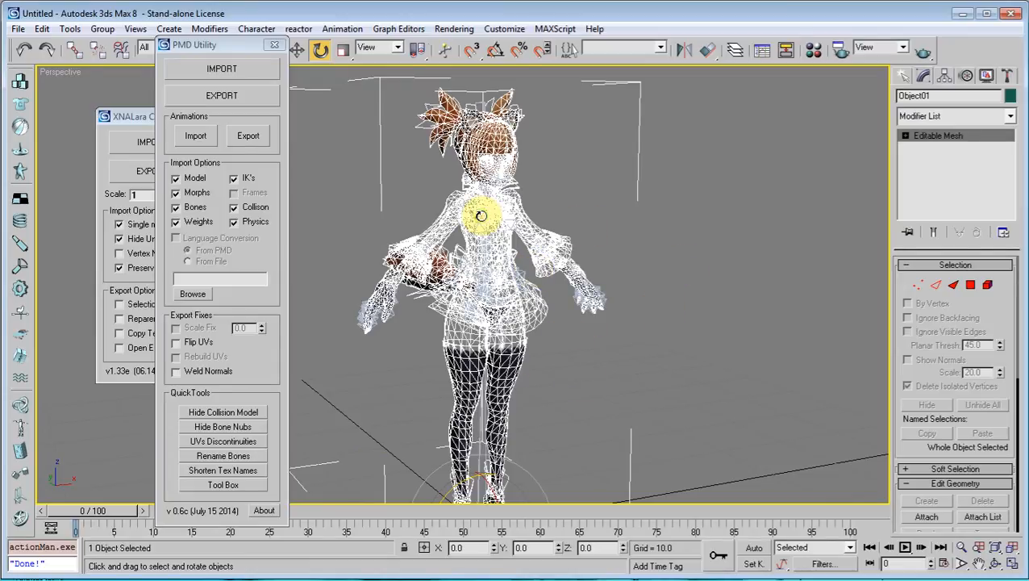
# Delete the original character mesh and import 111.3DS from New folder, merging it with the current scene and converting units.
pyautogui.press('Delete')
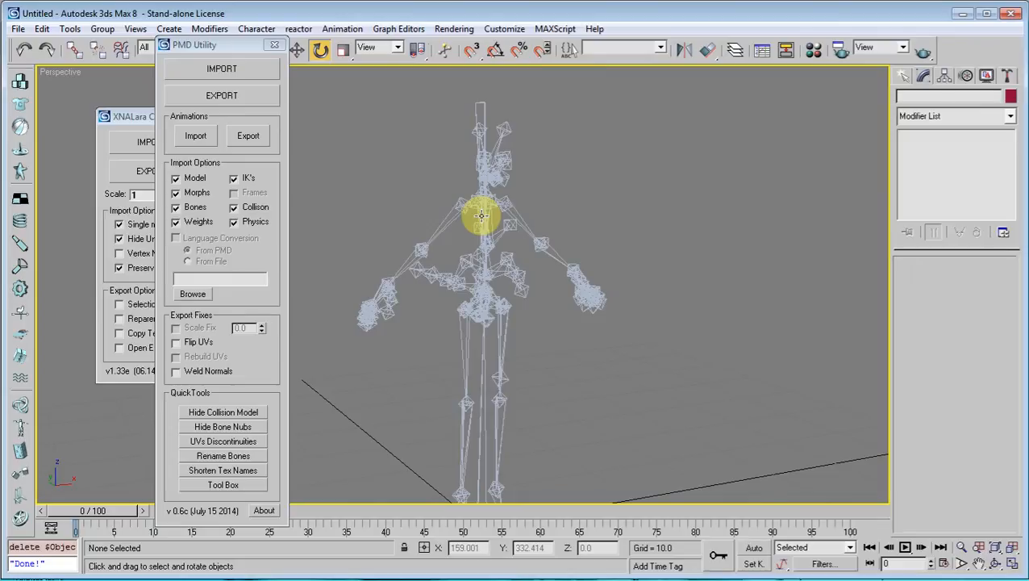
pyautogui.scroll(-5, 496, 338)
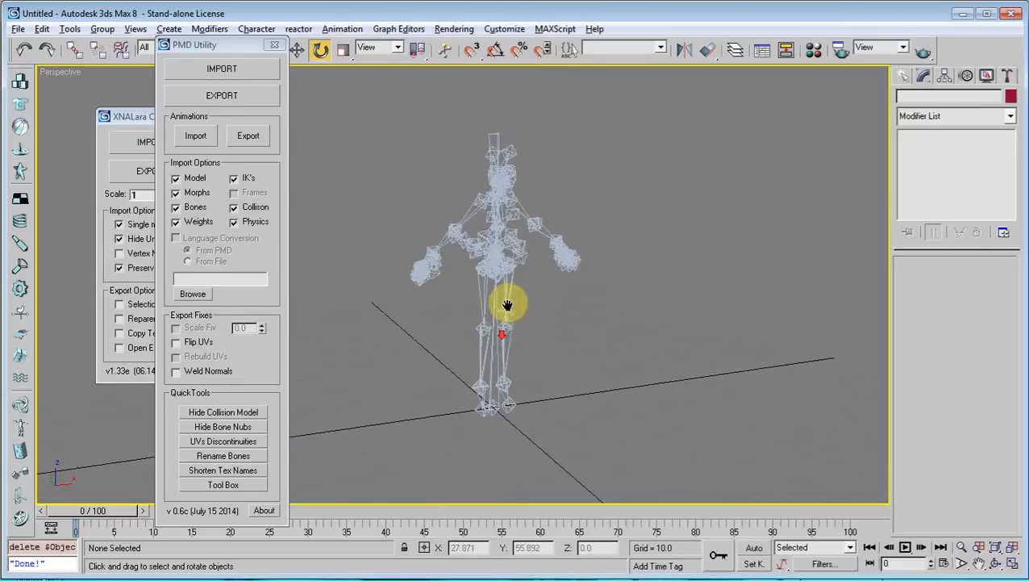
pyautogui.click(17, 29)
pyautogui.click(63, 332)
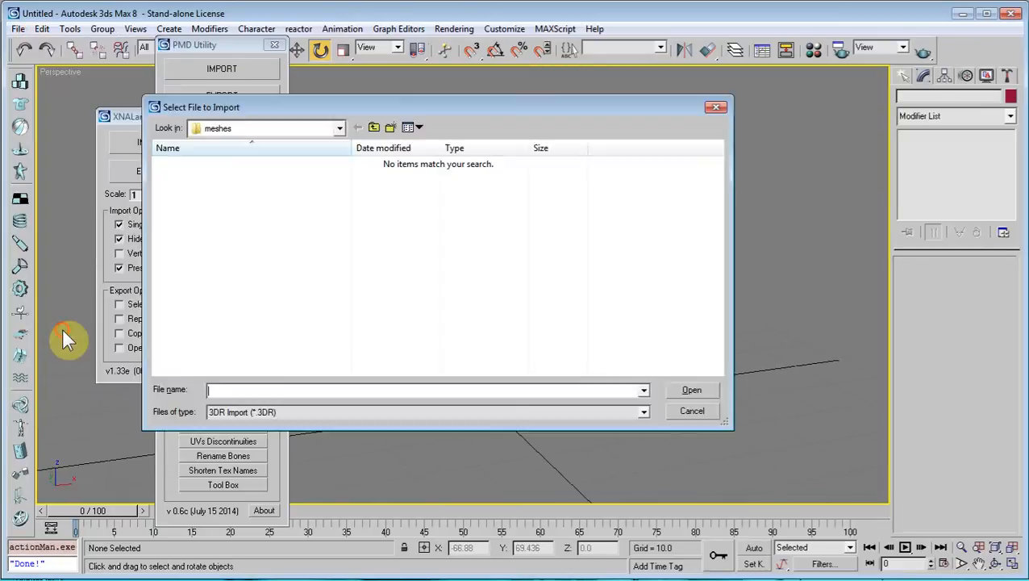
pyautogui.hotkey('ctrl', 'v')
pyautogui.press('Return')
pyautogui.click(295, 416)
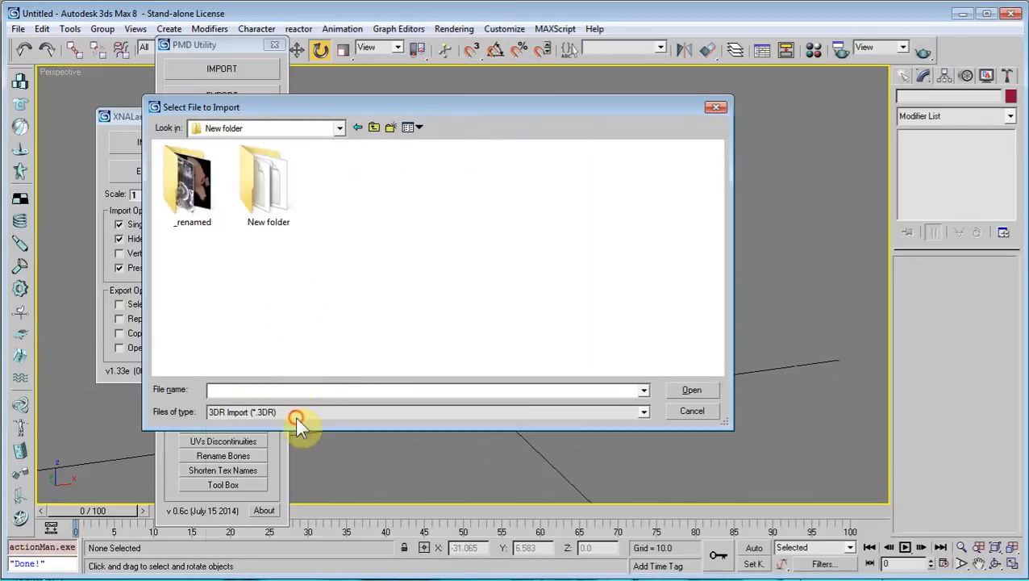
pyautogui.click(313, 433)
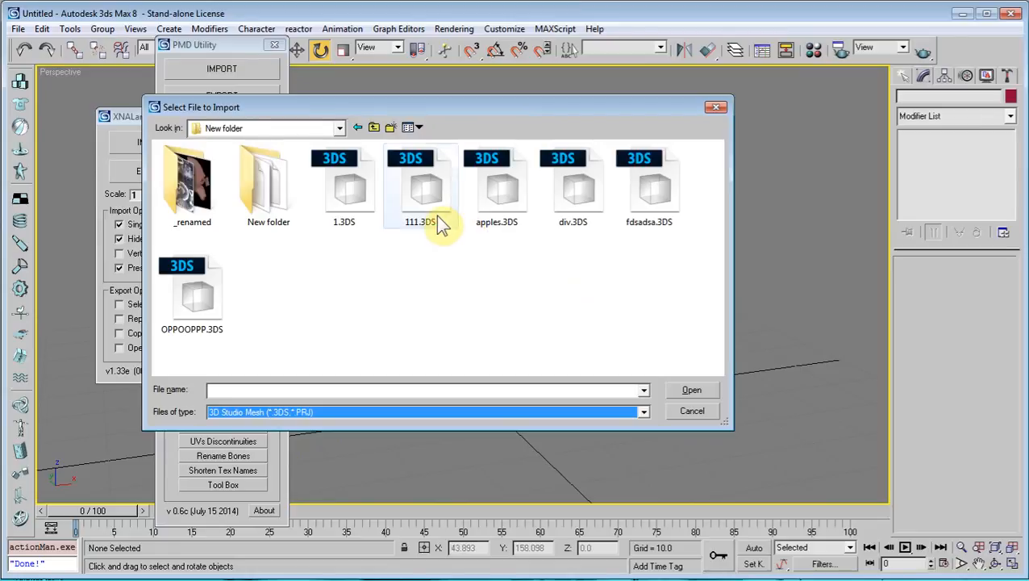
pyautogui.click(423, 193)
pyautogui.click(690, 390)
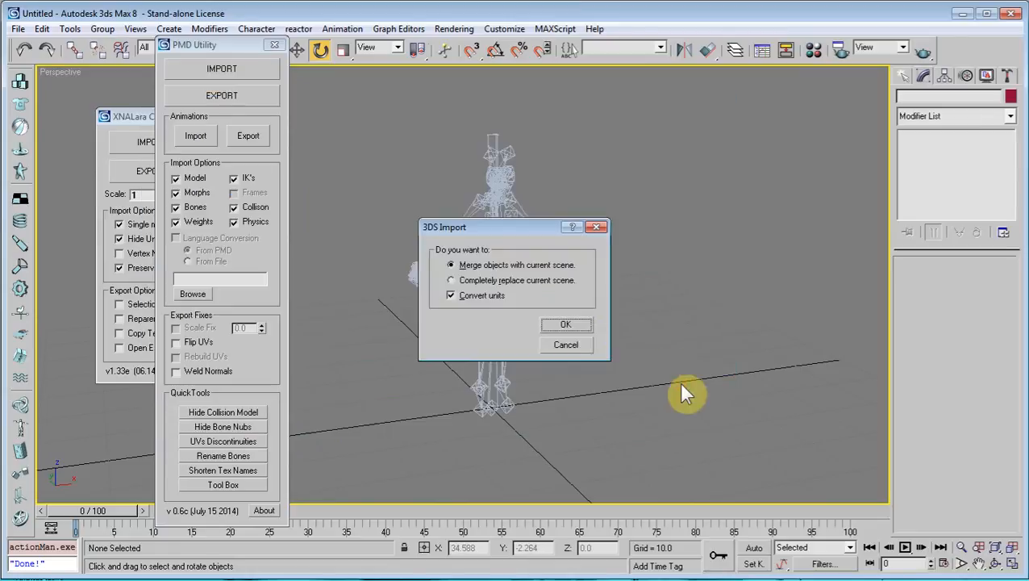
pyautogui.click(579, 328)
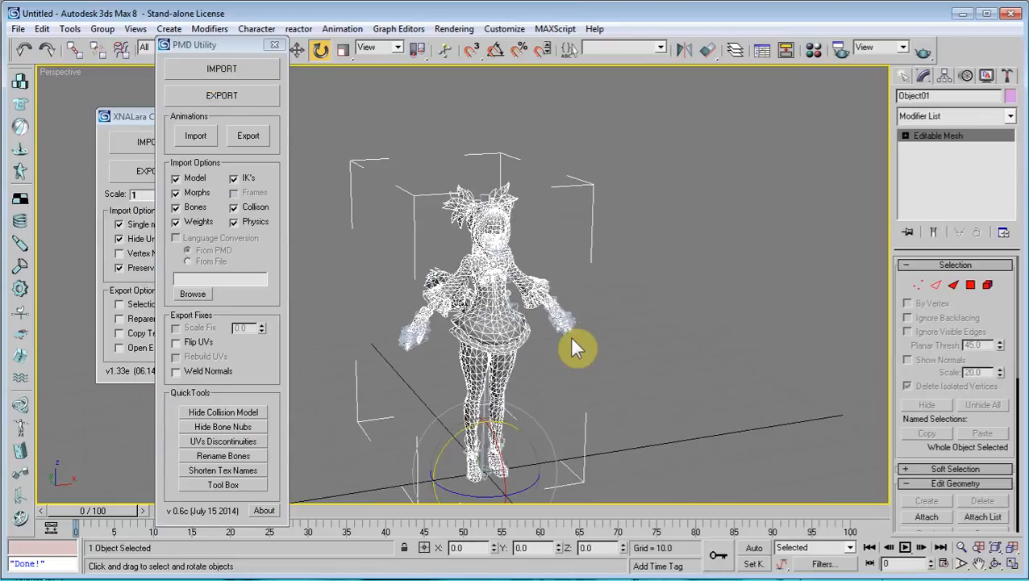
# Switch the viewport to shaded display and inspect the imported mesh up close.
pyautogui.scroll(5, 565, 338)
pyautogui.keyDown('alt'); pyautogui.moveTo(581, 340); pyautogui.dragTo(550, 329, button='middle'); pyautogui.keyUp('alt')
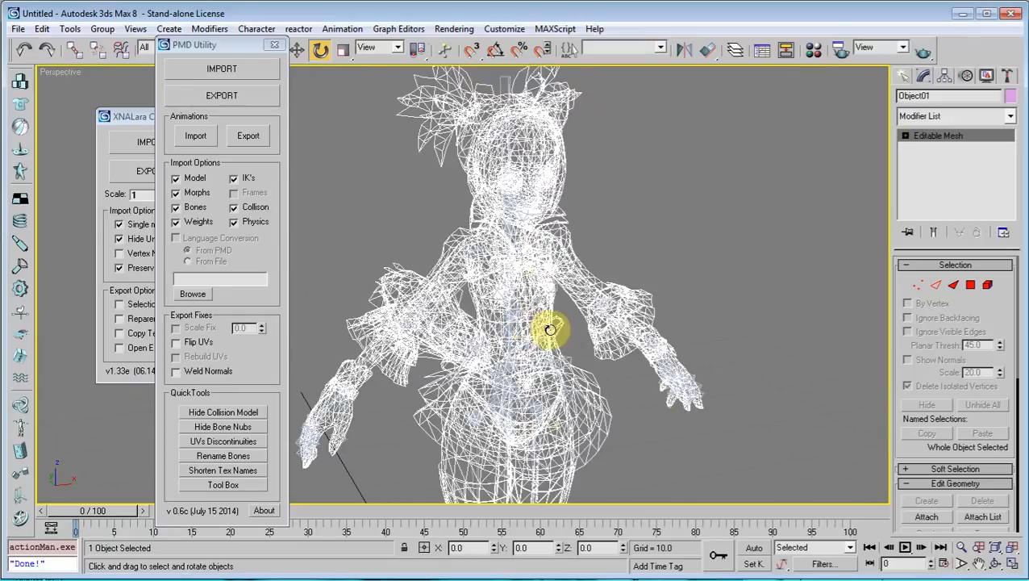
pyautogui.press('F3')
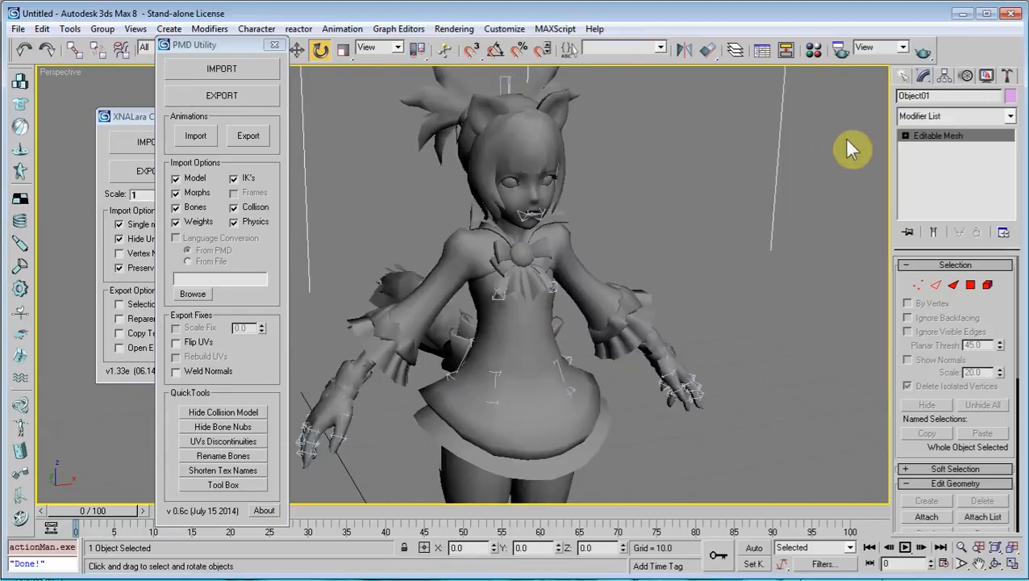
pyautogui.rightClick(930, 136)
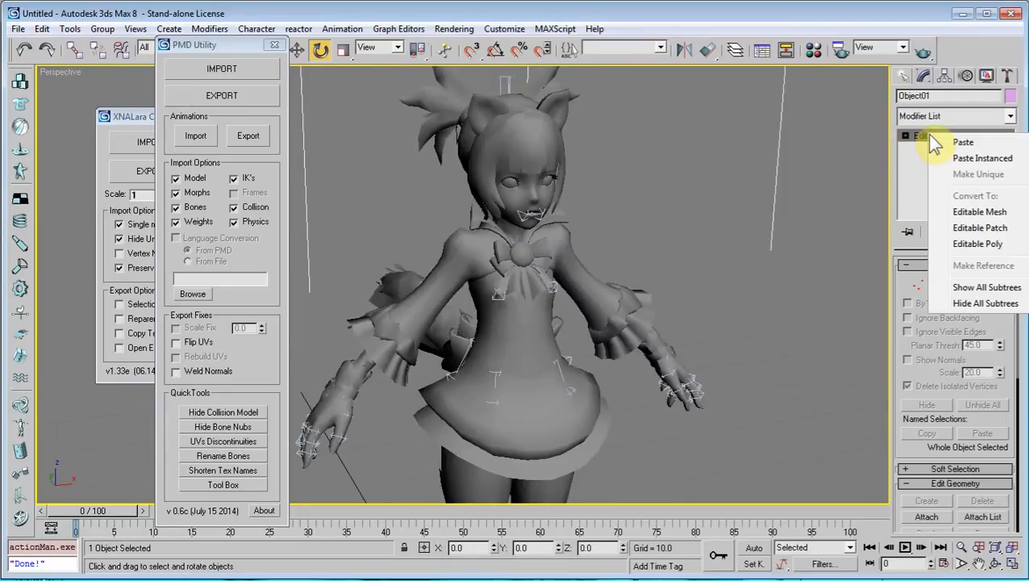
pyautogui.click(747, 154)
pyautogui.click(514, 317)
pyautogui.click(685, 310)
pyautogui.click(525, 312)
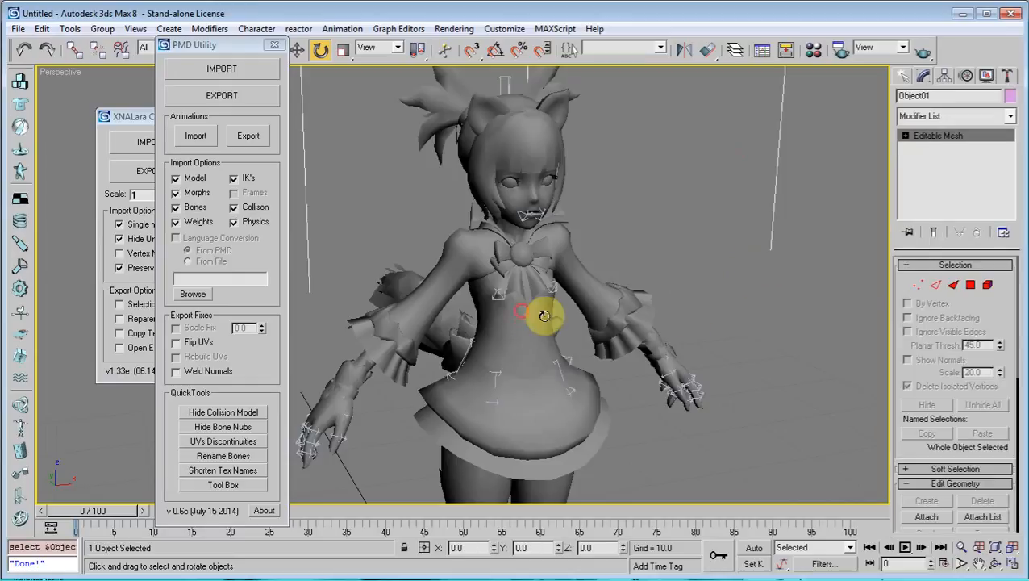
pyautogui.click(903, 75)
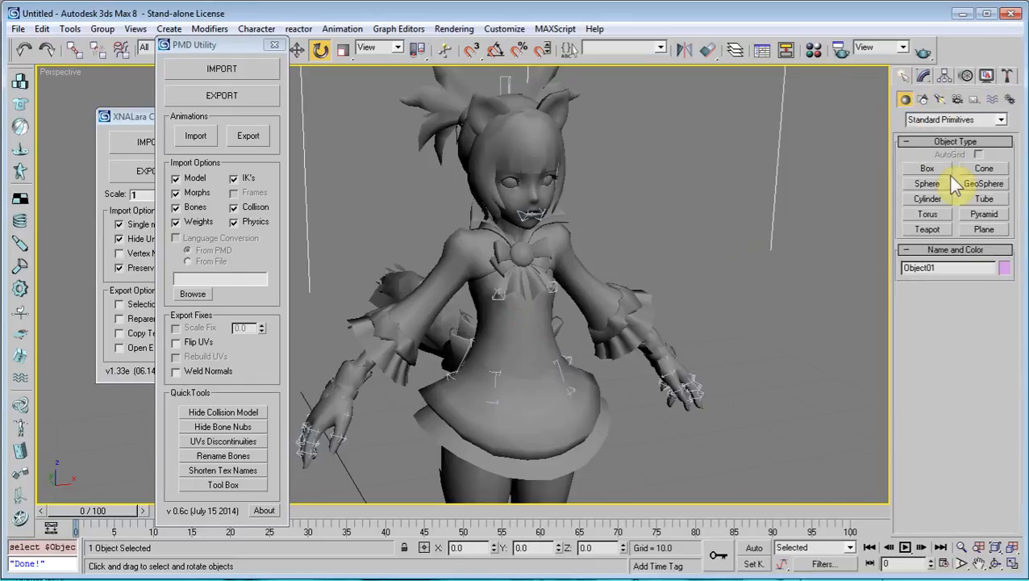
pyautogui.click(526, 345)
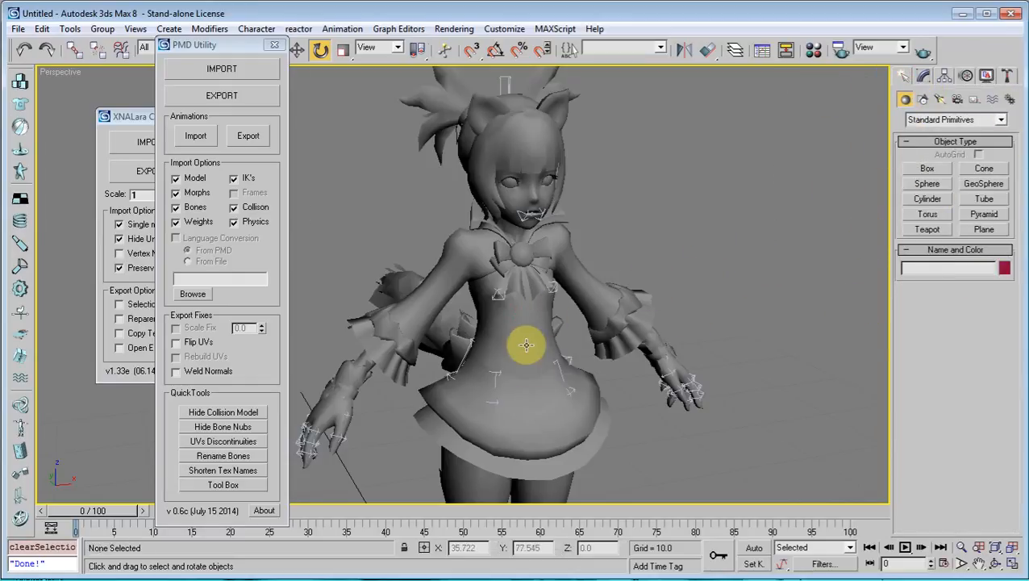
pyautogui.click(526, 345)
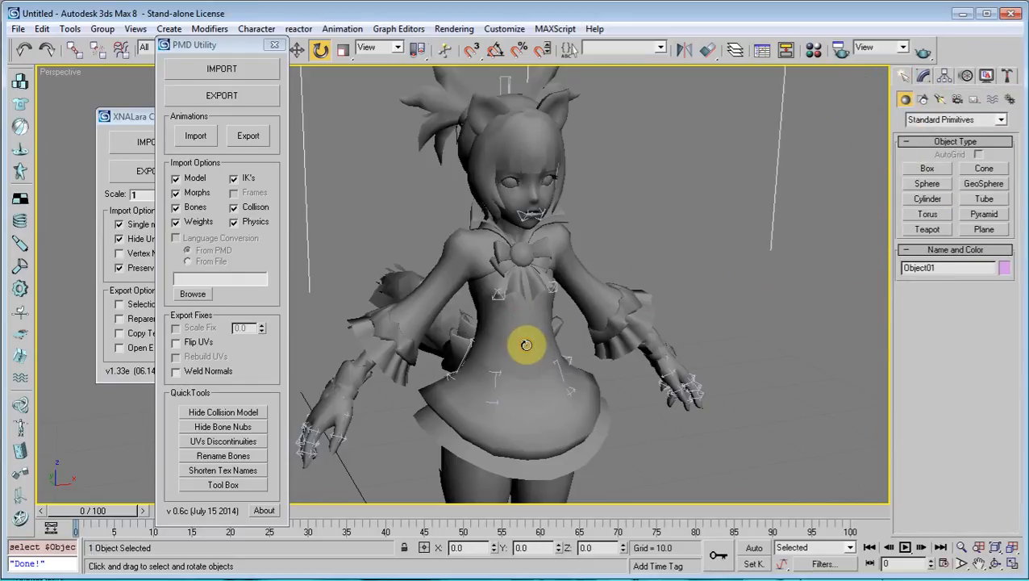
pyautogui.click(923, 78)
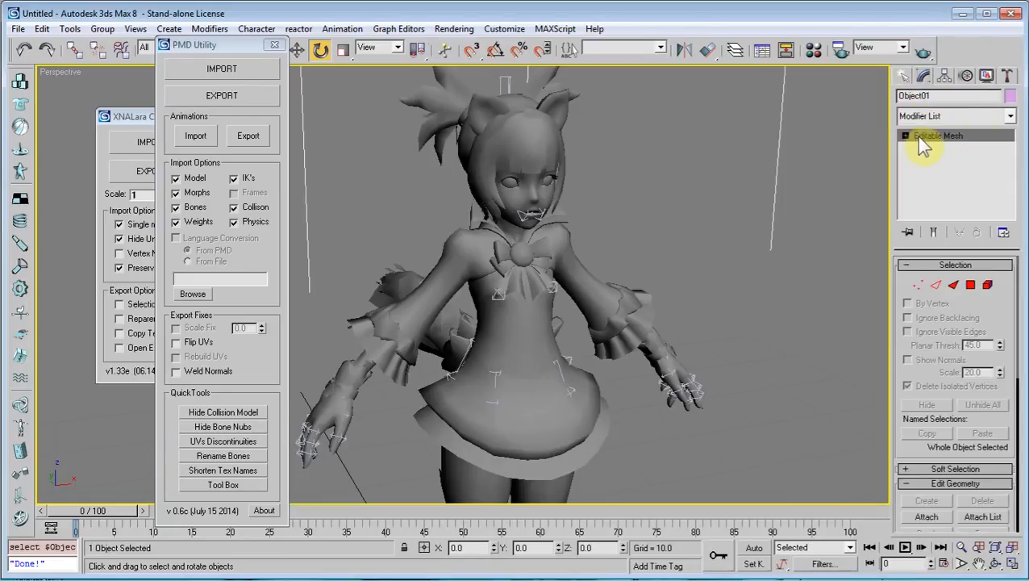
pyautogui.press('1')
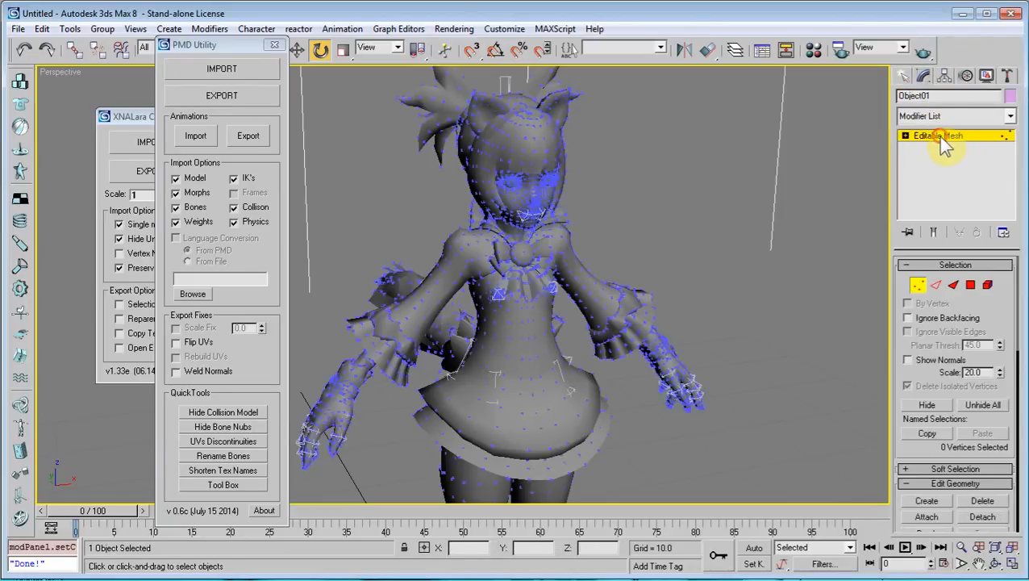
pyautogui.click(942, 137)
# Paste the copied Skin modifier onto the imported mesh's Editable Mesh.
pyautogui.rightClick(948, 136)
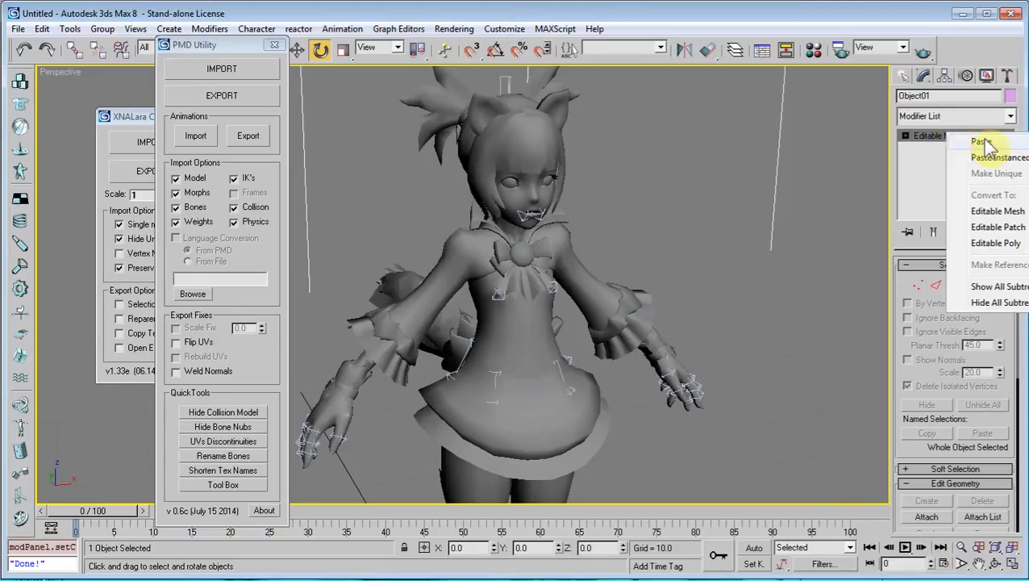
pyautogui.click(984, 142)
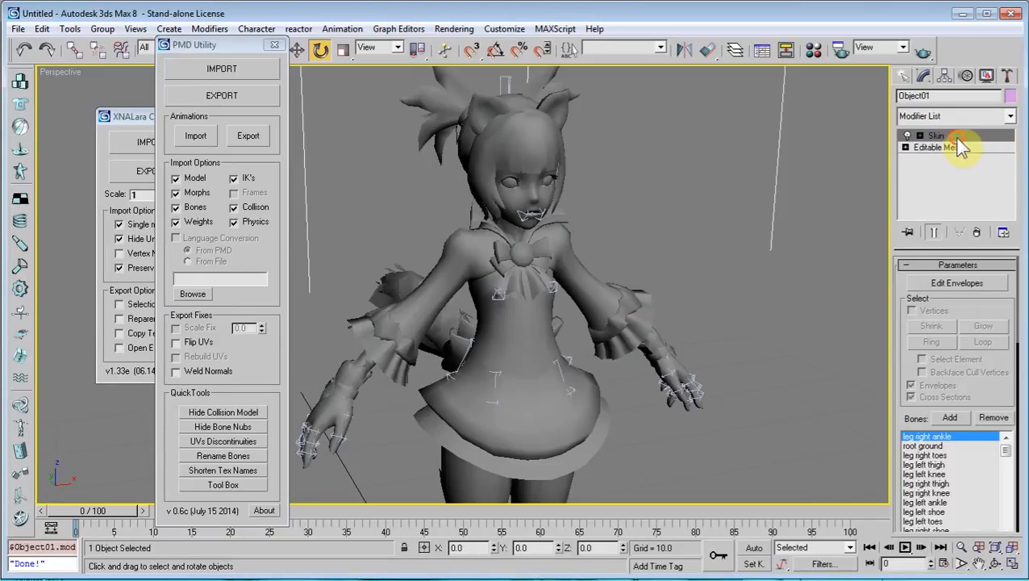
pyautogui.click(959, 142)
pyautogui.keyDown('alt'); pyautogui.moveTo(779, 232); pyautogui.dragTo(745, 228, button='middle'); pyautogui.keyUp('alt')
pyautogui.click(937, 137)
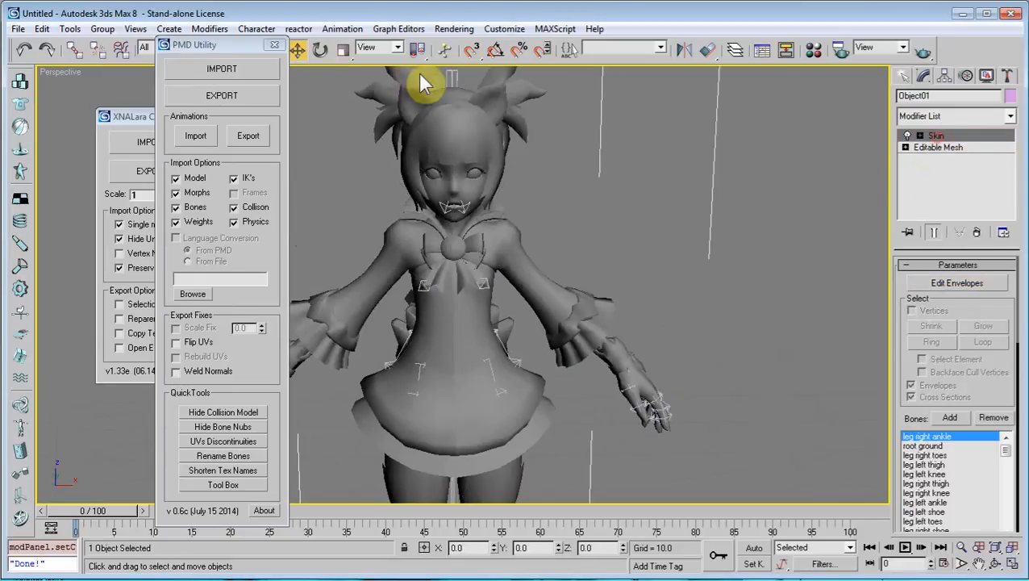
# Test the skin by rotating the arm left shoulder 2 bone in different directions, undoing each rotation and deselecting the bone.
pyautogui.scroll(6, 544, 227)
pyautogui.press('F3')
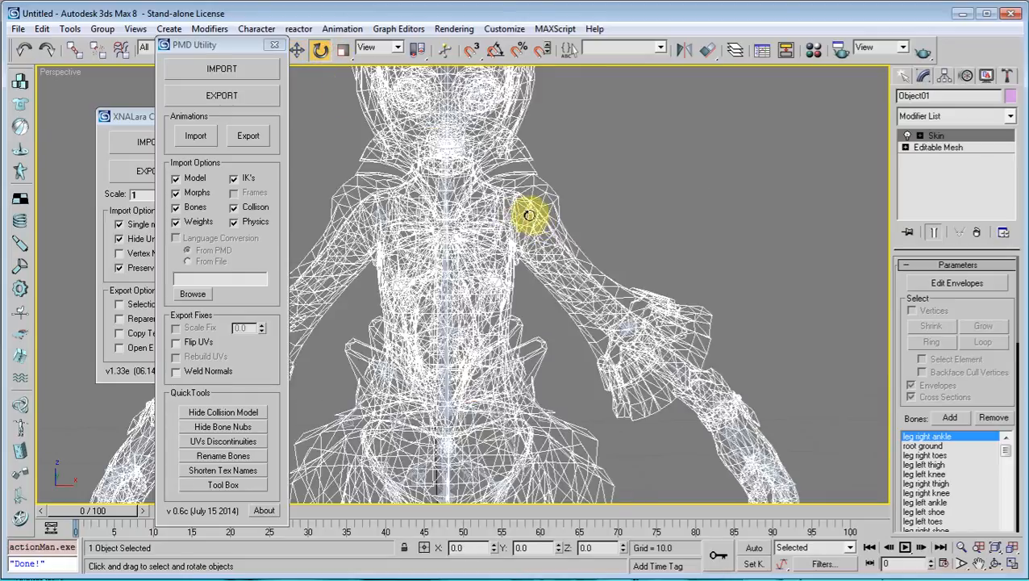
pyautogui.click(515, 212)
pyautogui.press('F3')
pyautogui.scroll(4, 540, 202)
pyautogui.moveTo(595, 143)
pyautogui.mouseDown()
pyautogui.moveTo(563, 84)
pyautogui.moveTo(594, 174)
pyautogui.mouseUp()
pyautogui.scroll(-5, 595, 173)
pyautogui.keyDown('alt'); pyautogui.moveTo(595, 176); pyautogui.dragTo(598, 200, button='middle'); pyautogui.keyUp('alt')
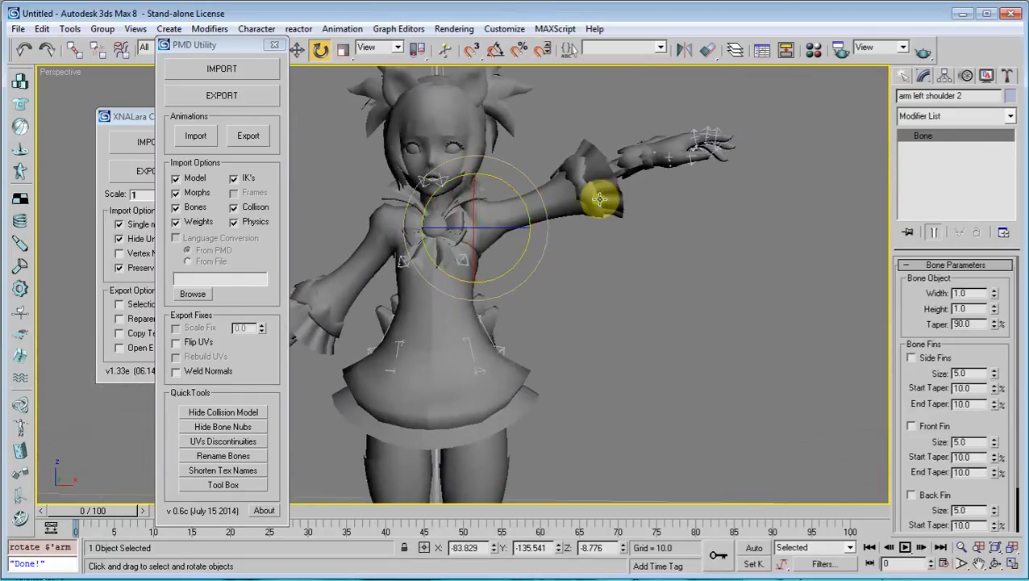
pyautogui.hotkey('ctrl', 'z')
pyautogui.moveTo(523, 207); pyautogui.dragTo(571, 254)
pyautogui.hotkey('ctrl', 'z')
pyautogui.click(627, 240)
pyautogui.keyDown('alt'); pyautogui.moveTo(627, 238); pyautogui.dragTo(596, 233, button='middle'); pyautogui.keyUp('alt')
# Save the scene as 1.max in New folder.
pyautogui.hotkey('ctrl', 's')
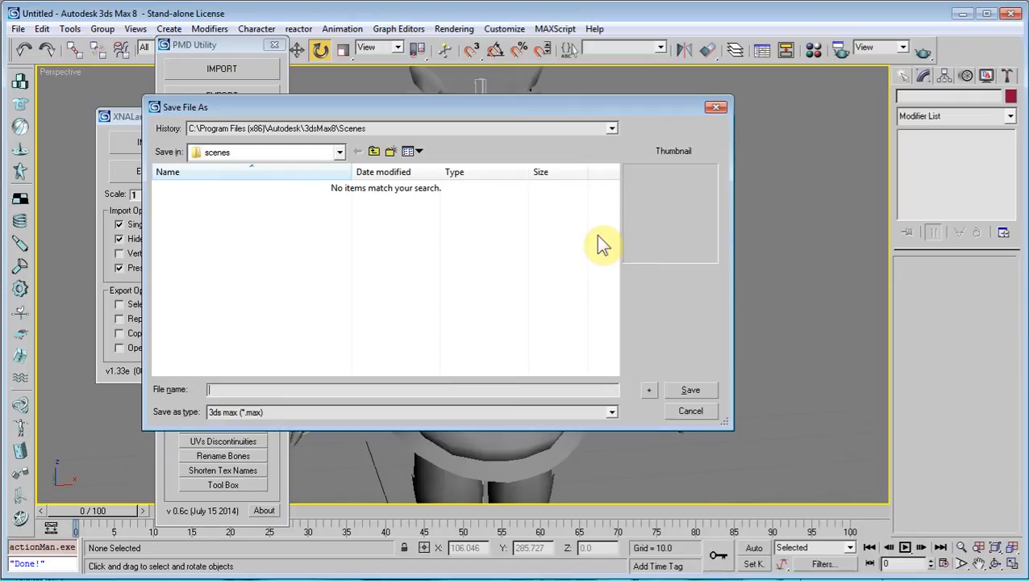
pyautogui.click(325, 391)
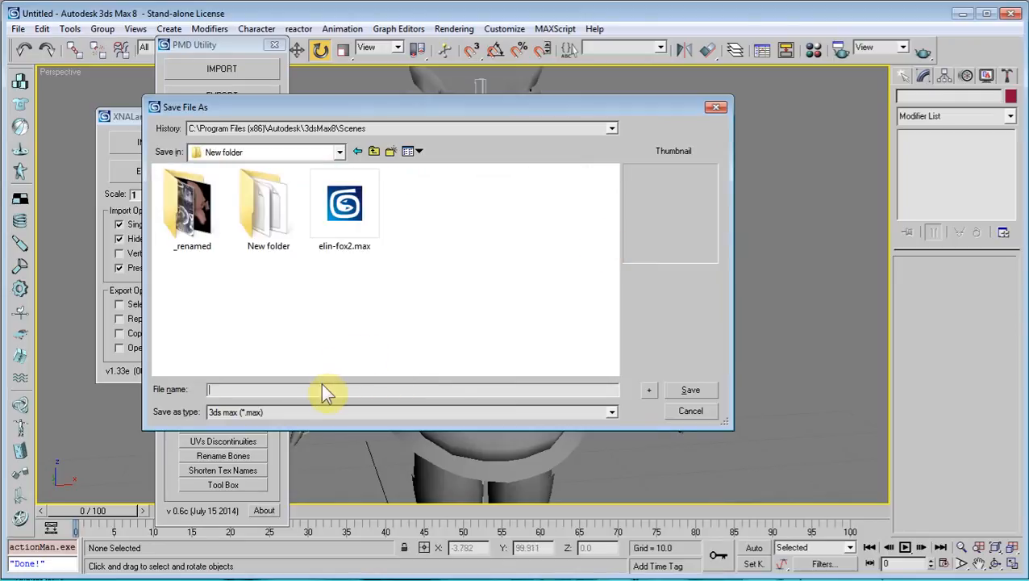
pyautogui.write('1')
pyautogui.press('Return')
# Select the character mesh and delete its Skin modifier from the stack.
pyautogui.click(637, 302)
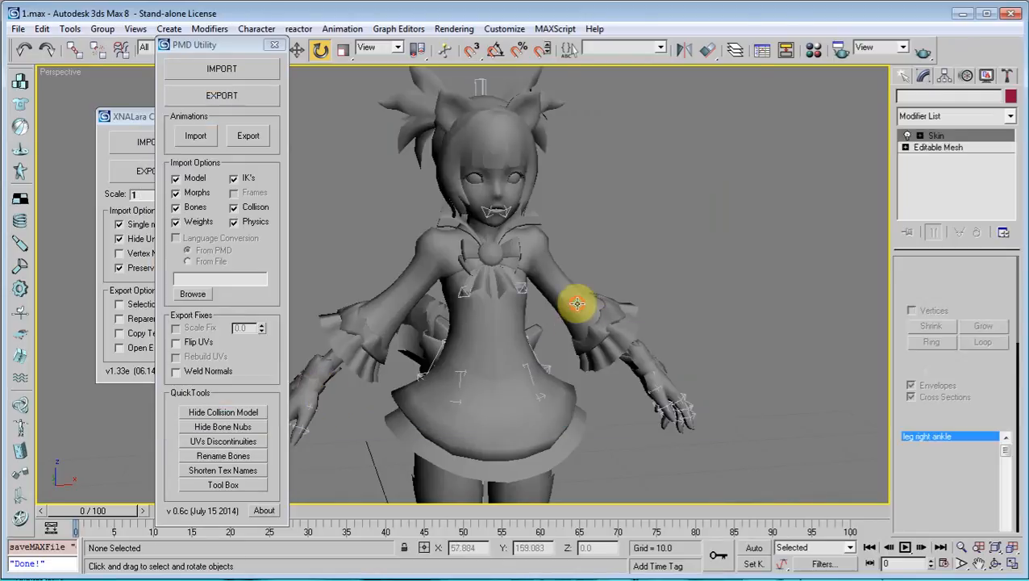
pyautogui.click(976, 234)
pyautogui.rightClick(934, 143)
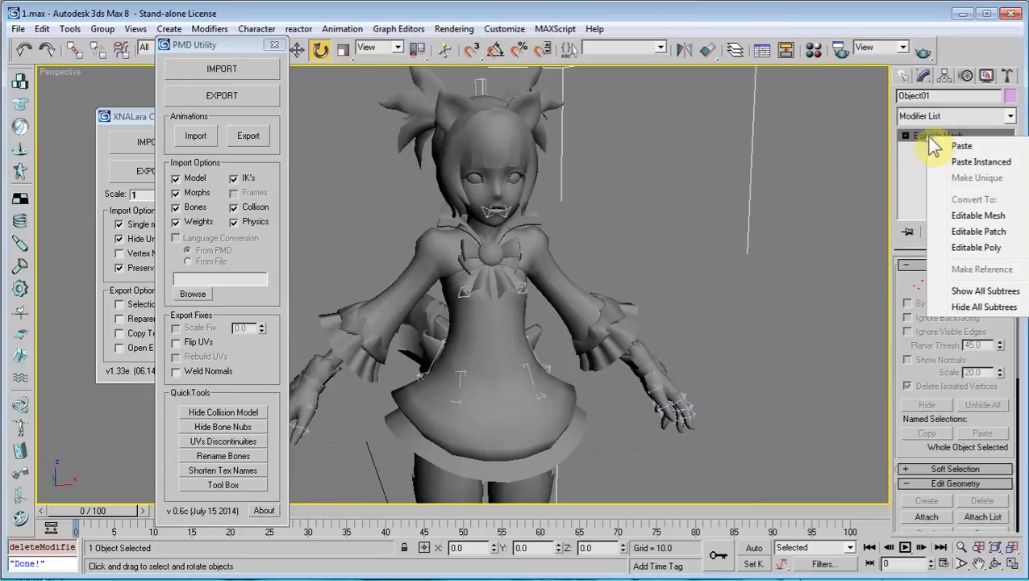
pyautogui.click(902, 180)
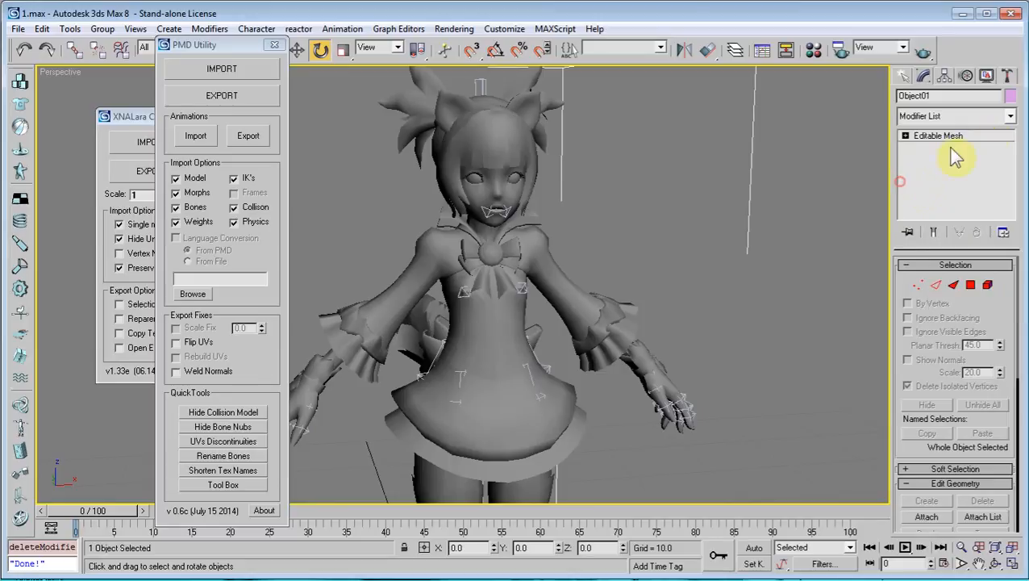
# Add a new Skin modifier to the character mesh above its Editable Mesh.
pyautogui.click(1014, 119)
pyautogui.moveTo(1009, 161); pyautogui.dragTo(1006, 440)
pyautogui.click(986, 436)
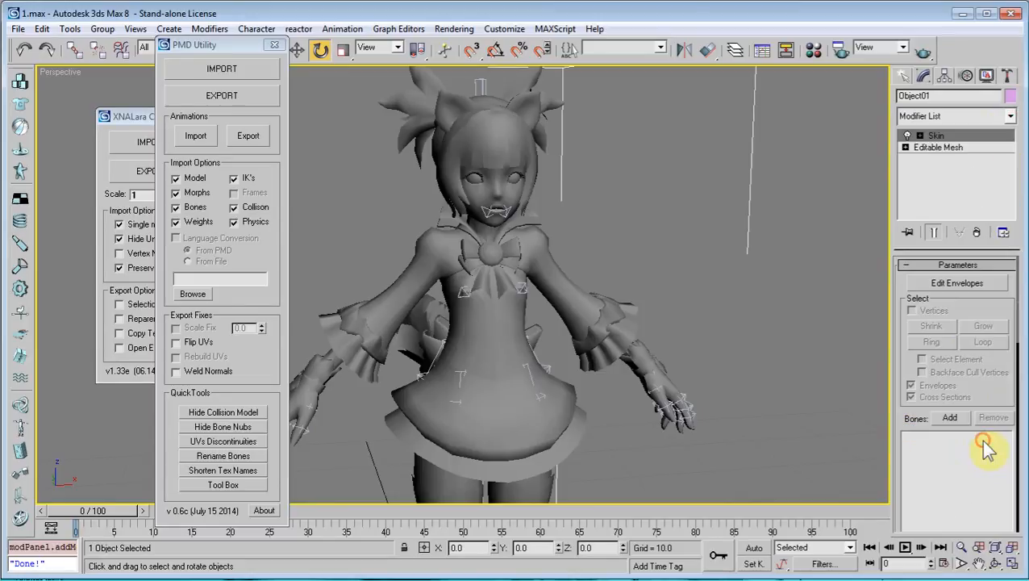
# Test the boneless Skin by rotating the arm left shoulder 2 bone, and undo the rotation.
pyautogui.click(667, 259)
pyautogui.moveTo(236, 47); pyautogui.dragTo(187, 89)
pyautogui.scroll(4, 575, 208)
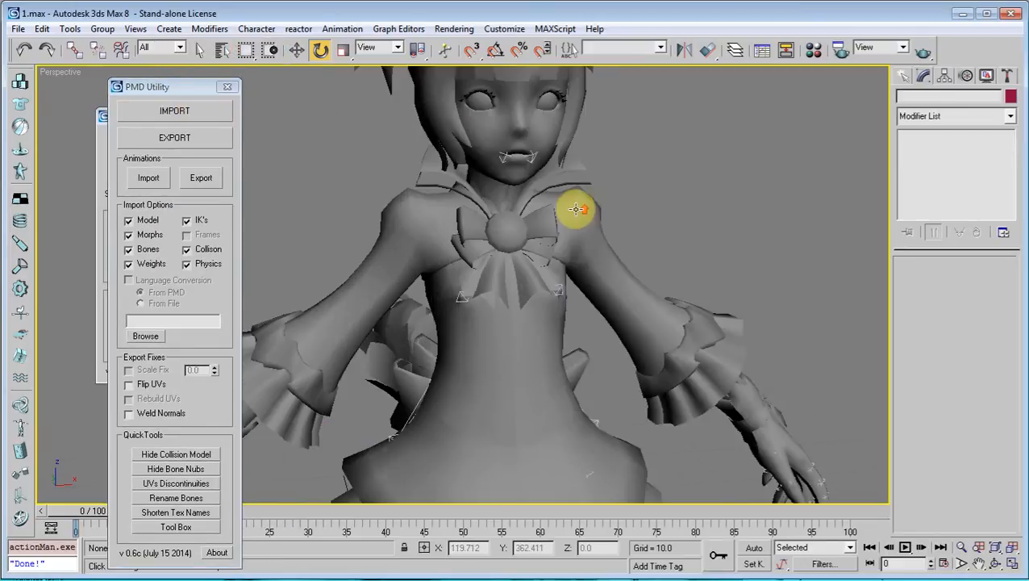
pyautogui.press('F3')
pyautogui.click(554, 222)
pyautogui.click(554, 222)
pyautogui.press('F3')
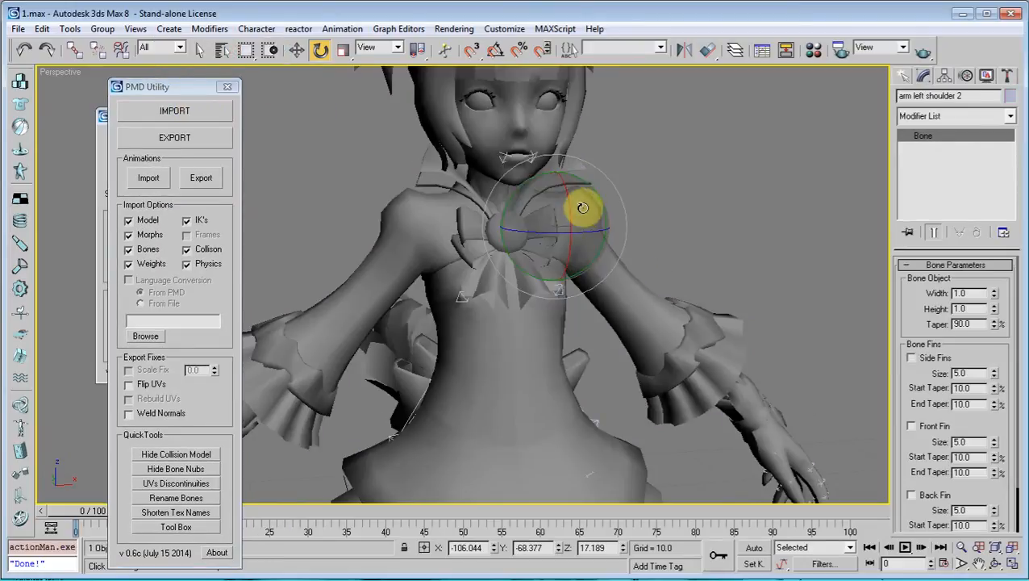
pyautogui.moveTo(583, 204)
pyautogui.mouseDown()
pyautogui.moveTo(581, 126)
pyautogui.moveTo(601, 167)
pyautogui.moveTo(593, 114)
pyautogui.mouseUp()
pyautogui.hotkey('ctrl', 'z')
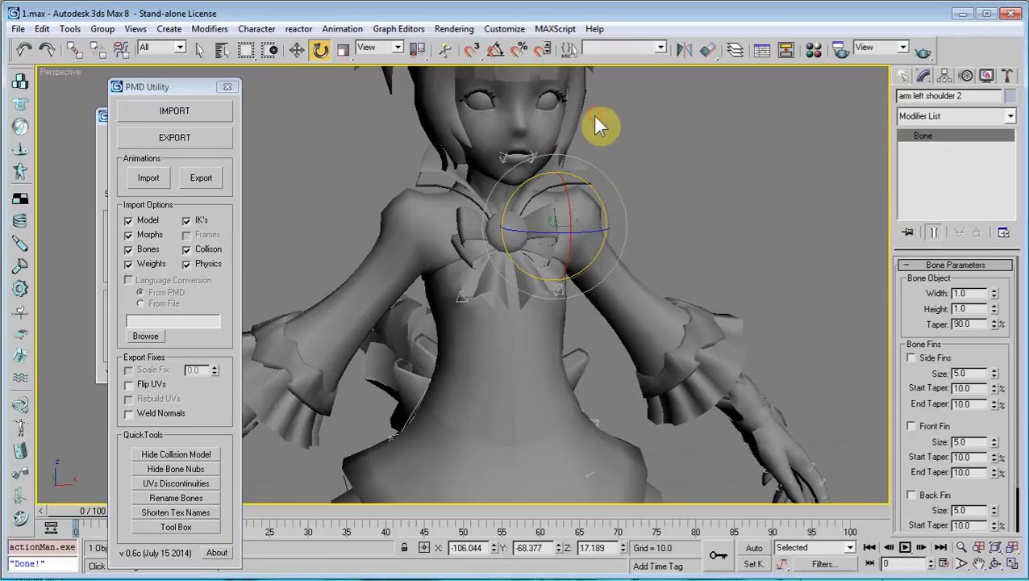
# Add all listed bones to the new Skin modifier on the character mesh.
pyautogui.click(711, 144)
pyautogui.click(637, 278)
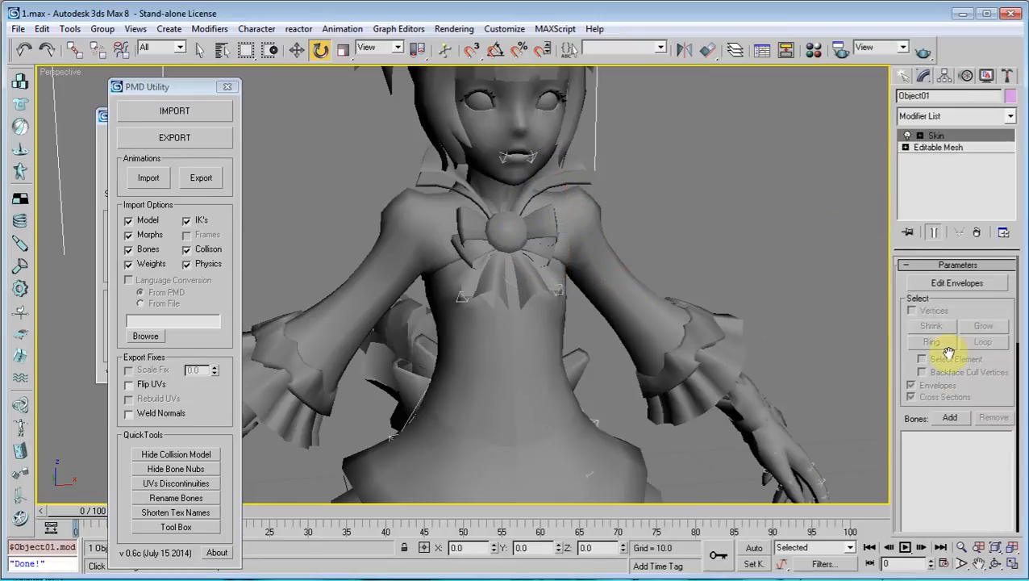
pyautogui.click(950, 417)
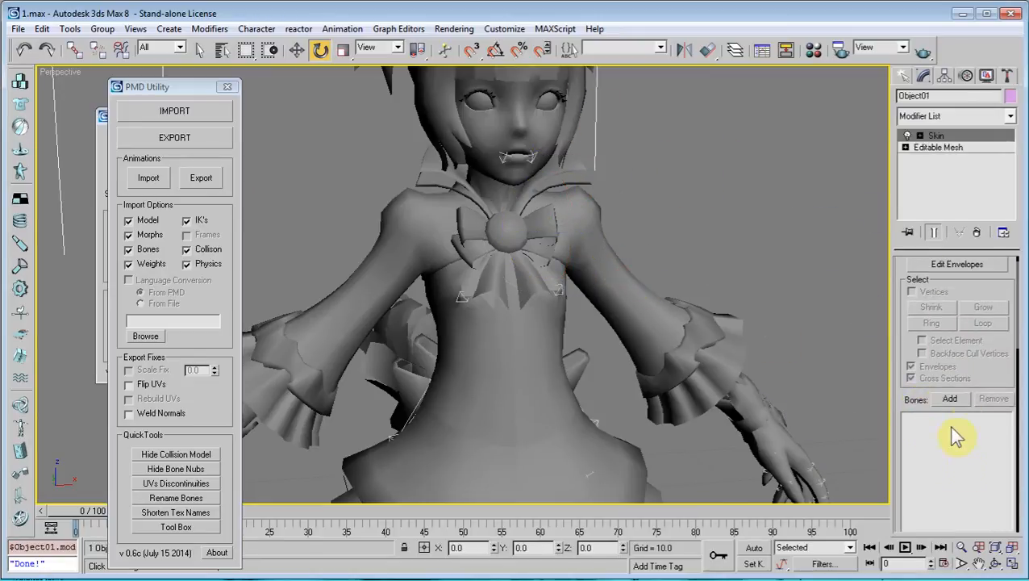
pyautogui.click(353, 436)
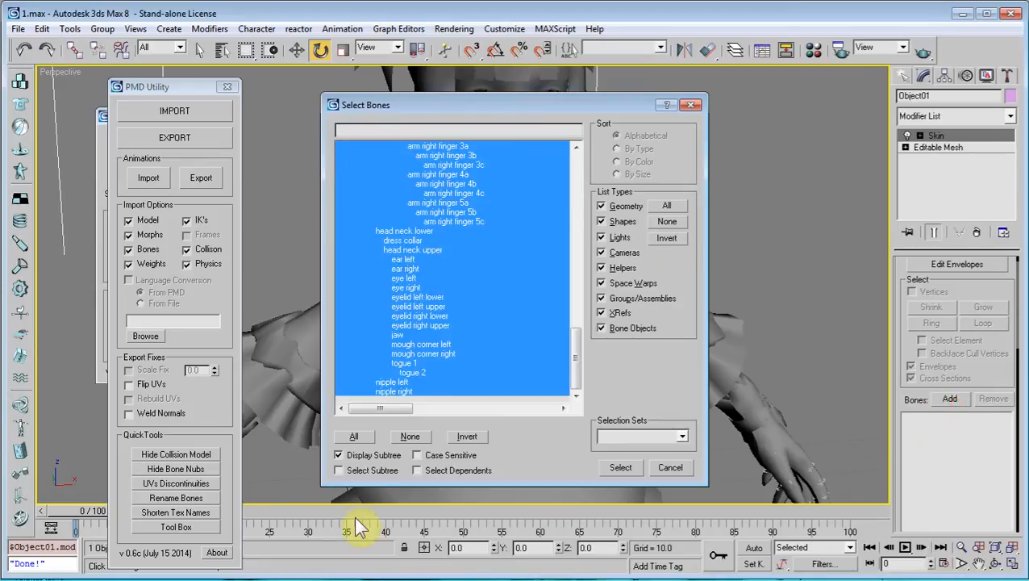
pyautogui.click(620, 467)
# Inspect the arm left elbow bone's envelope on the mesh's Skin modifier and leave envelope editing.
pyautogui.click(920, 136)
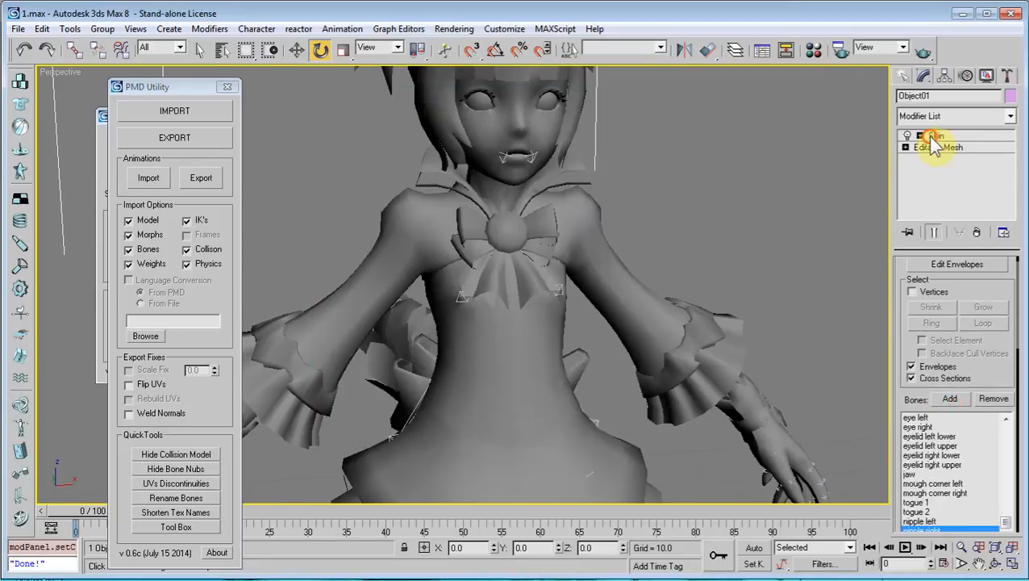
pyautogui.click(709, 249)
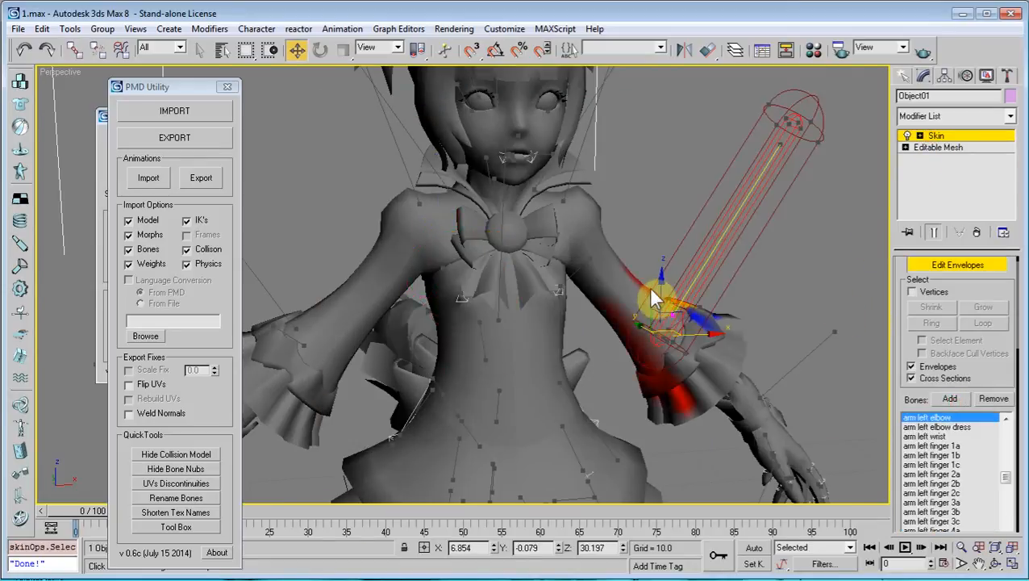
pyautogui.click(933, 137)
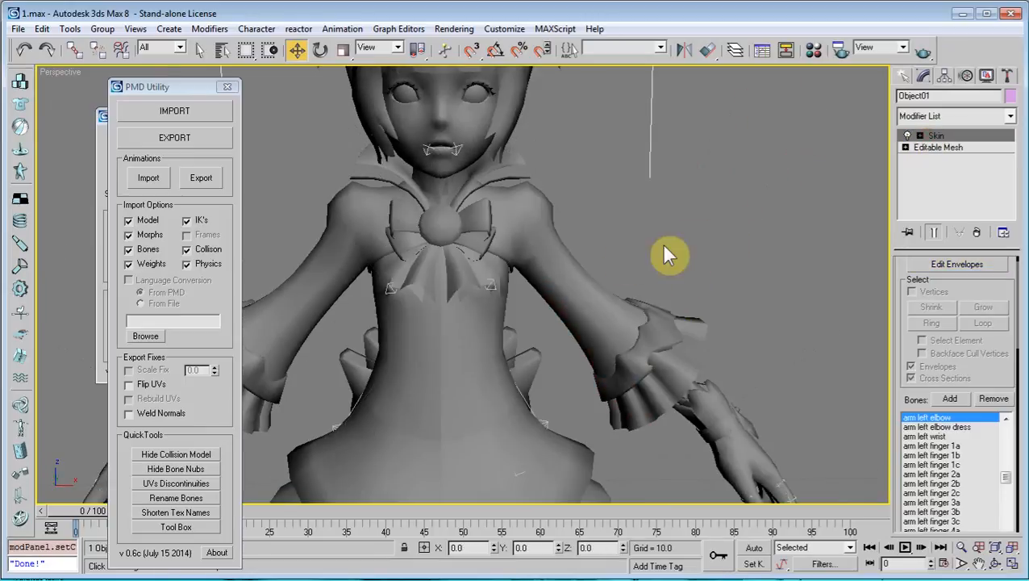
# Test the default bone weights by rotating the arm left shoulder 2 bone, viewing the deformation around the body, and undoing the rotation.
pyautogui.press('F3')
pyautogui.click(626, 227)
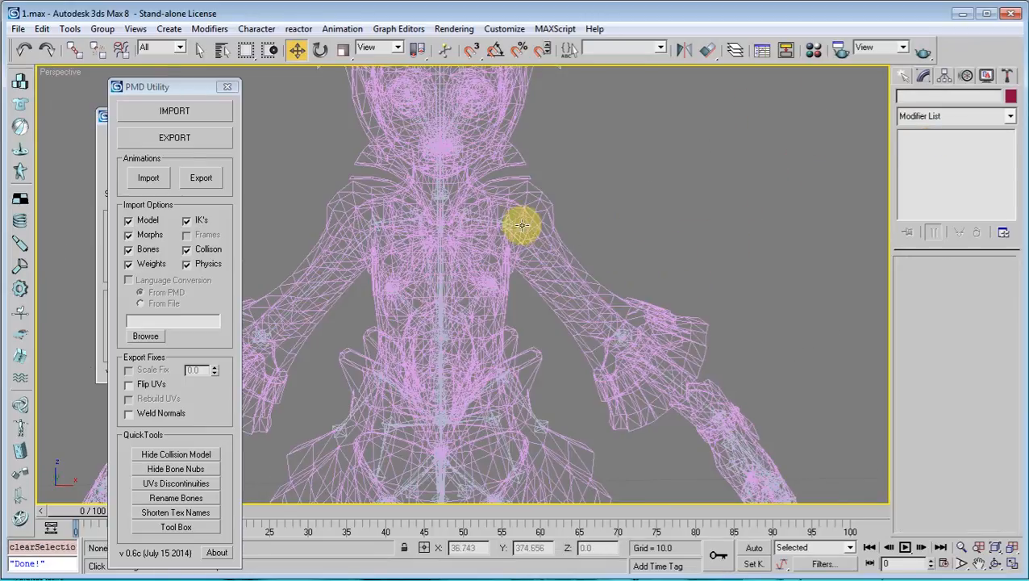
pyautogui.click(507, 220)
pyautogui.click(508, 220)
pyautogui.click(320, 50)
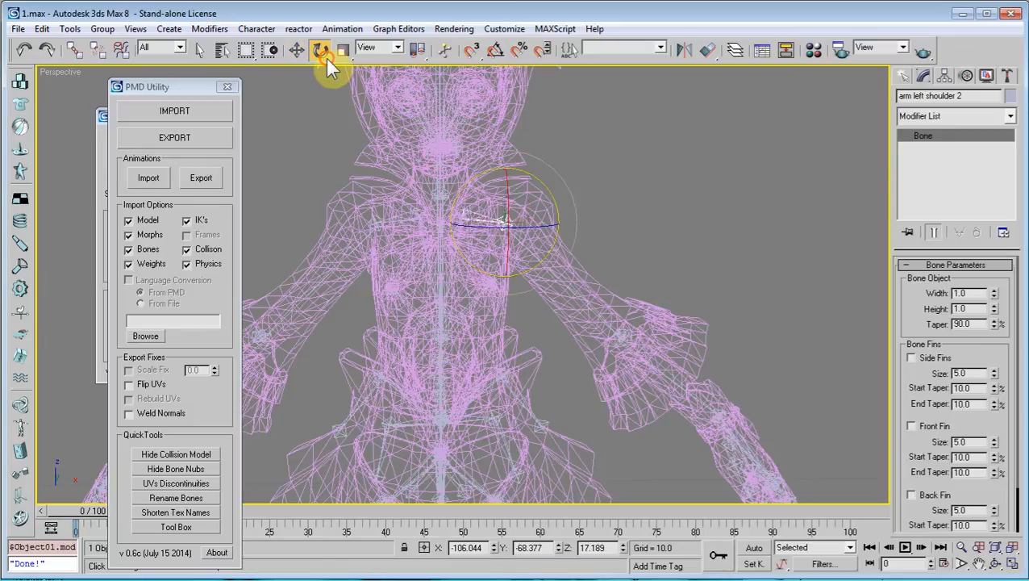
pyautogui.press('F3')
pyautogui.moveTo(521, 183); pyautogui.dragTo(614, 288)
pyautogui.scroll(-5, 614, 288)
pyautogui.keyDown('alt'); pyautogui.moveTo(614, 288); pyautogui.dragTo(593, 301, button='middle'); pyautogui.keyUp('alt')
pyautogui.scroll(3, 592, 301)
pyautogui.keyDown('alt'); pyautogui.moveTo(487, 271); pyautogui.dragTo(520, 271, button='middle'); pyautogui.keyUp('alt')
pyautogui.hotkey('ctrl', 'z')
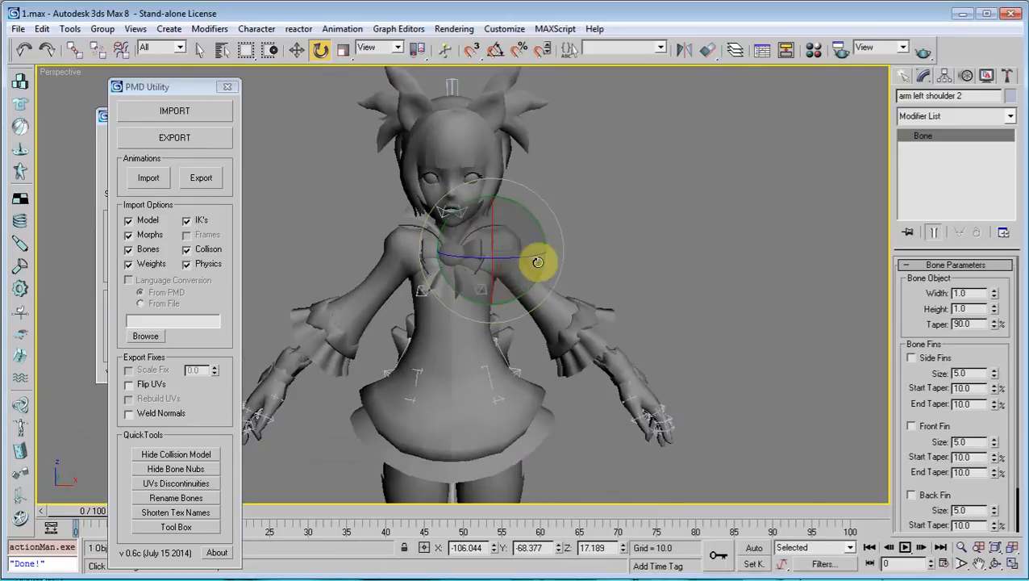
# Delete the new Skin modifier from the character mesh and paste the copied original Skin in its place.
pyautogui.moveTo(601, 245); pyautogui.dragTo(613, 292, button='middle')
pyautogui.click(614, 283)
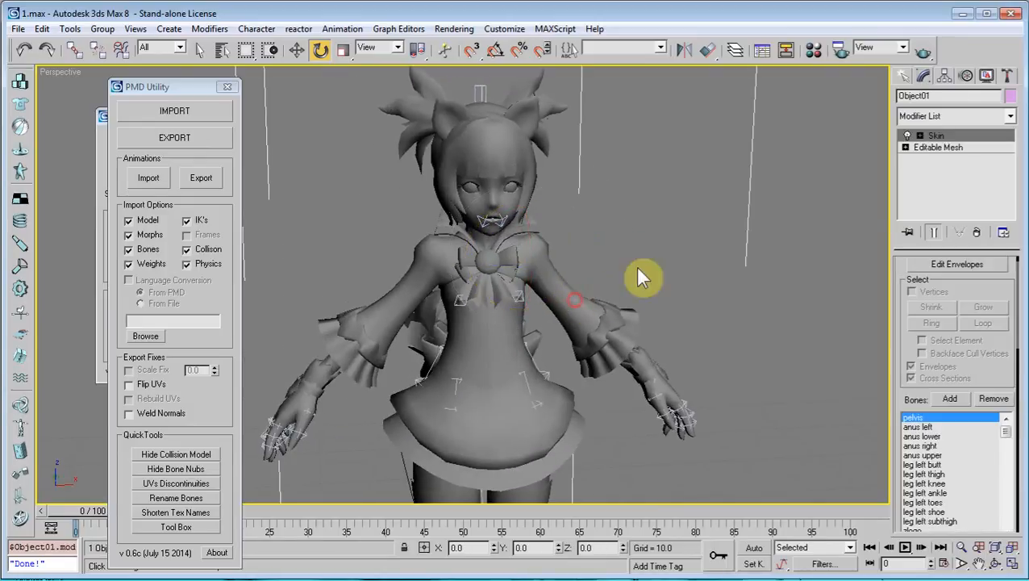
pyautogui.click(974, 232)
pyautogui.rightClick(938, 139)
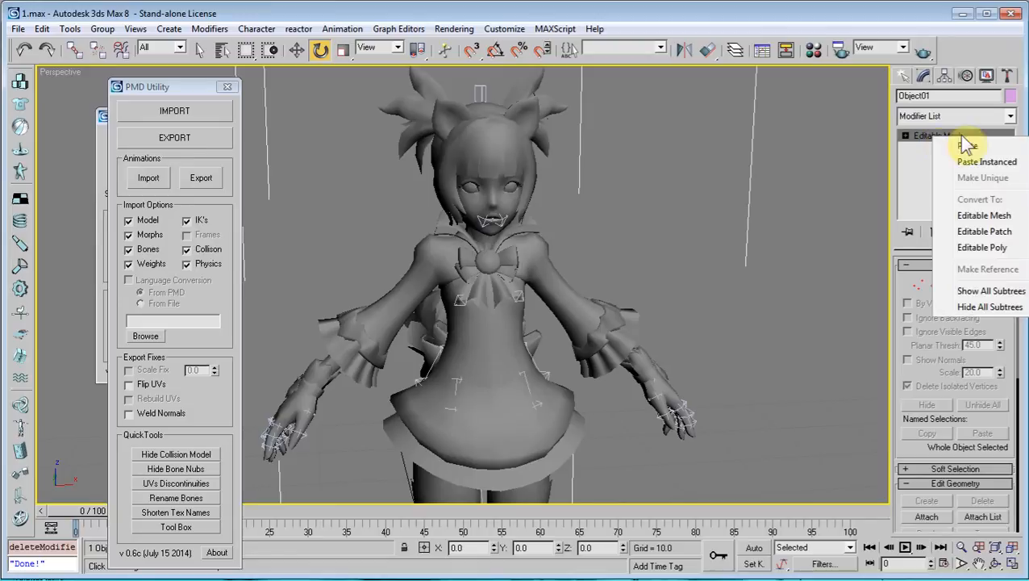
pyautogui.click(968, 146)
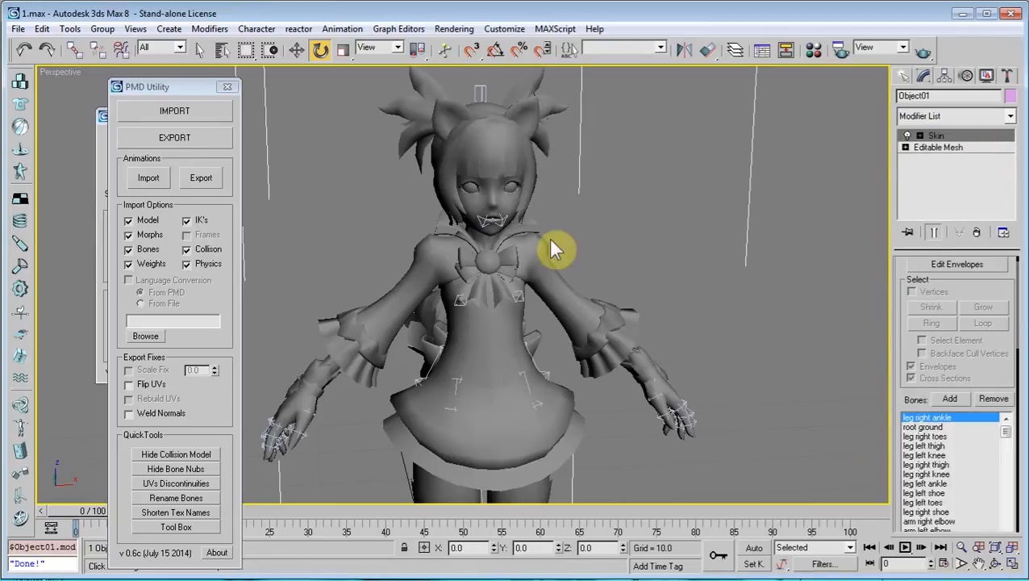
# Test the pasted Skin by rotating the arm left shoulder 2 bone and restoring its original pose.
pyautogui.press('F3')
pyautogui.scroll(5, 510, 236)
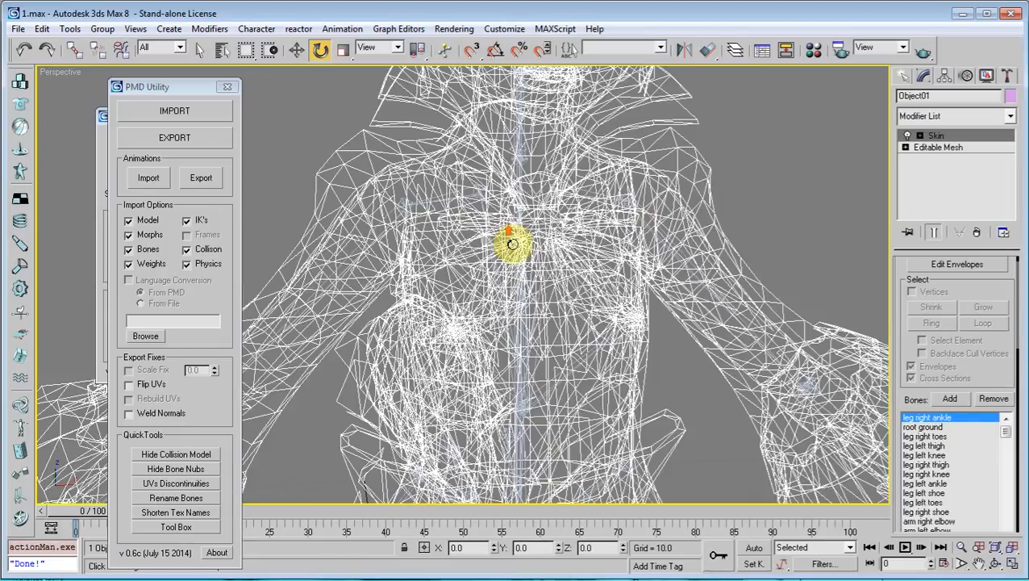
pyautogui.click(633, 208)
pyautogui.press('F3')
pyautogui.press('F3')
pyautogui.click(622, 201)
pyautogui.press('F3')
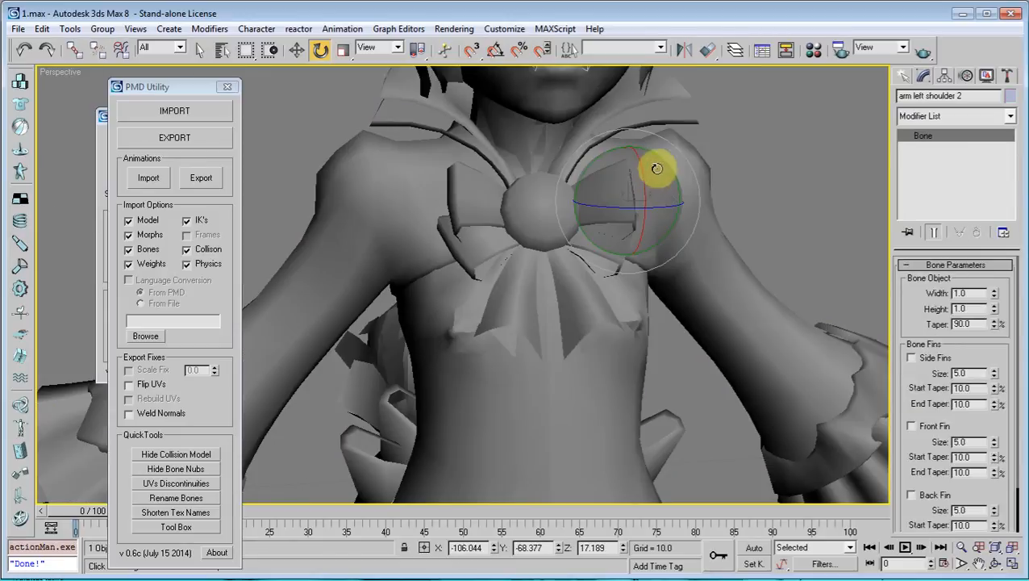
pyautogui.moveTo(656, 164); pyautogui.dragTo(450, 50)
pyautogui.scroll(-6, 551, 241)
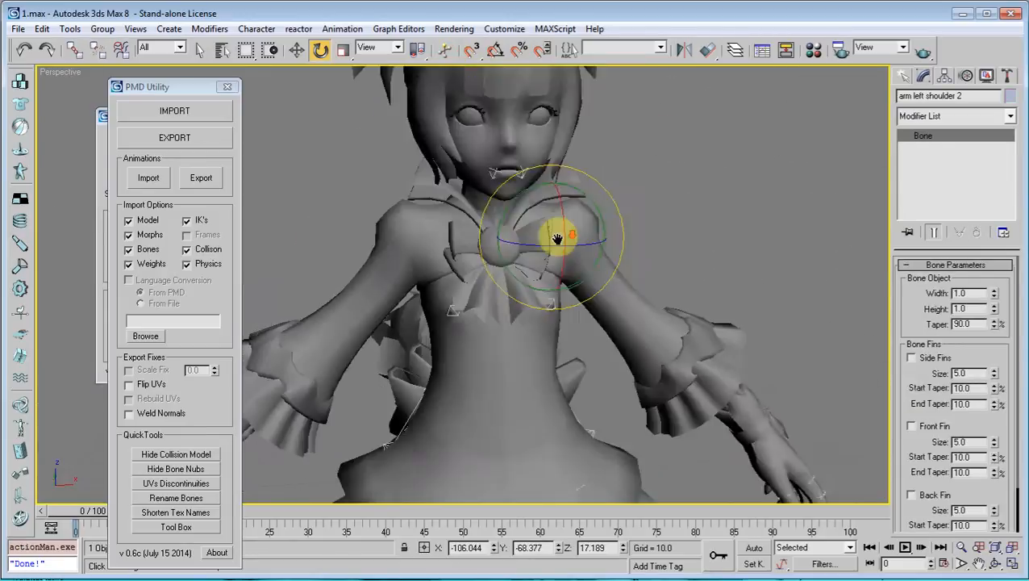
# Deselect the bone and unhide all objects in the scene.
pyautogui.click(746, 279)
pyautogui.rightClick(745, 279)
pyautogui.click(755, 223)
pyautogui.scroll(-5, 670, 289)
pyautogui.moveTo(669, 288); pyautogui.dragTo(644, 269, button='middle')
pyautogui.rightClick(643, 267)
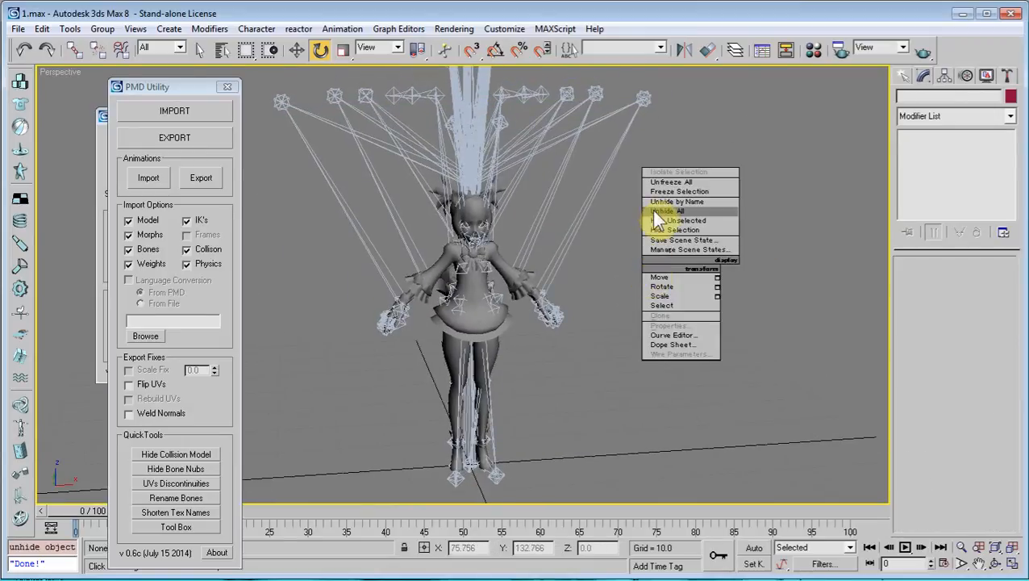
pyautogui.click(563, 214)
pyautogui.scroll(-3, 588, 239)
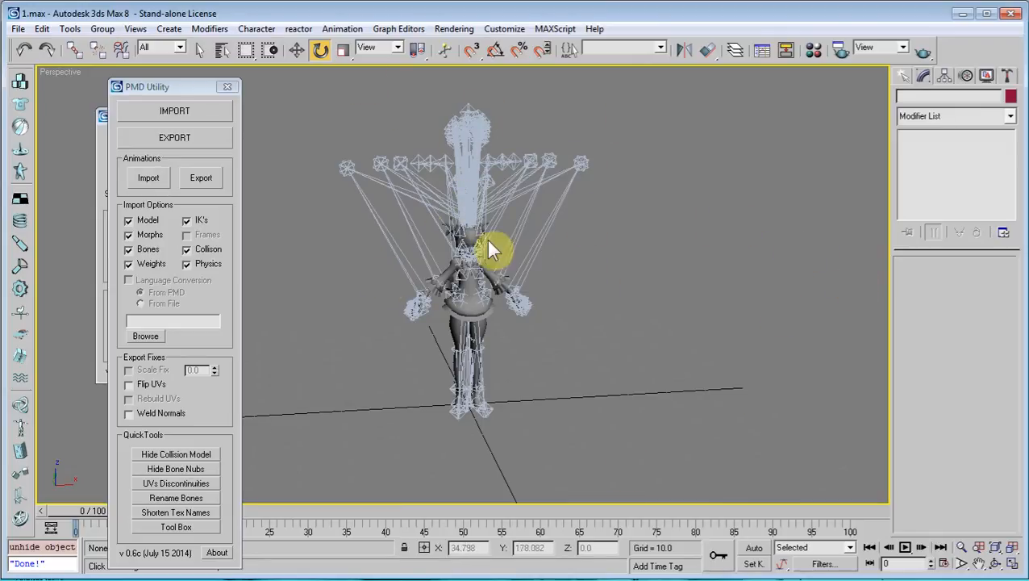
pyautogui.keyDown('alt'); pyautogui.moveTo(460, 160); pyautogui.dragTo(554, 163, button='middle'); pyautogui.keyUp('alt')
pyautogui.scroll(3, 585, 169)
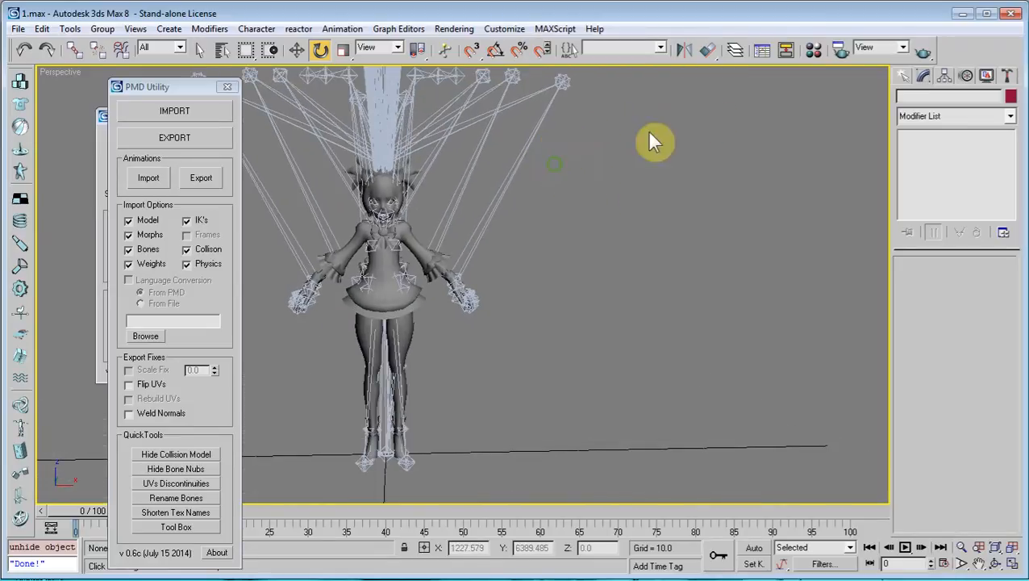
# Open the layer manager and rearrange the floating windows to uncover the model and the XNALara Converter.
pyautogui.click(724, 56)
pyautogui.moveTo(637, 239); pyautogui.dragTo(735, 169)
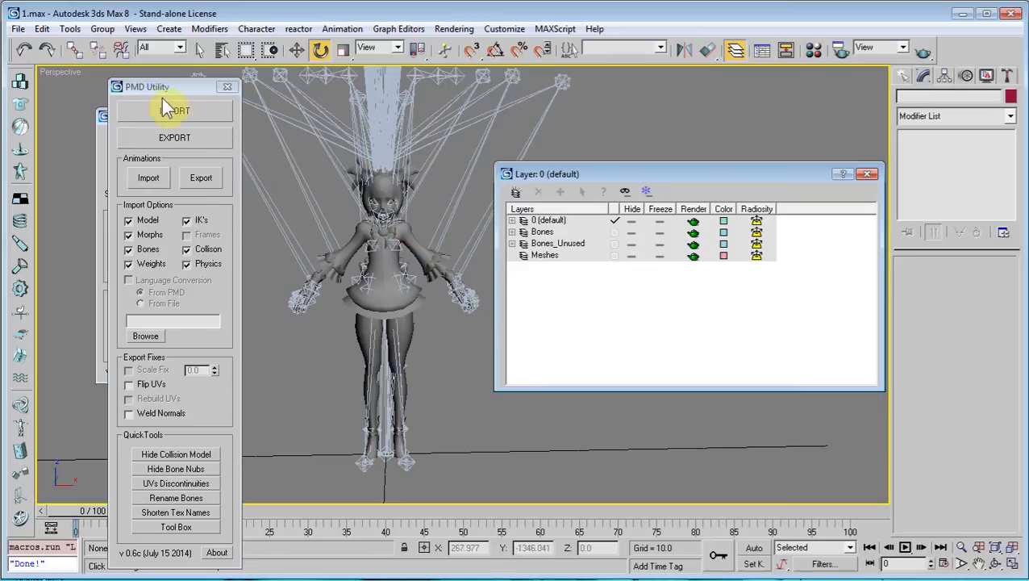
pyautogui.moveTo(163, 89); pyautogui.dragTo(266, 296)
pyautogui.moveTo(137, 119); pyautogui.dragTo(93, 97)
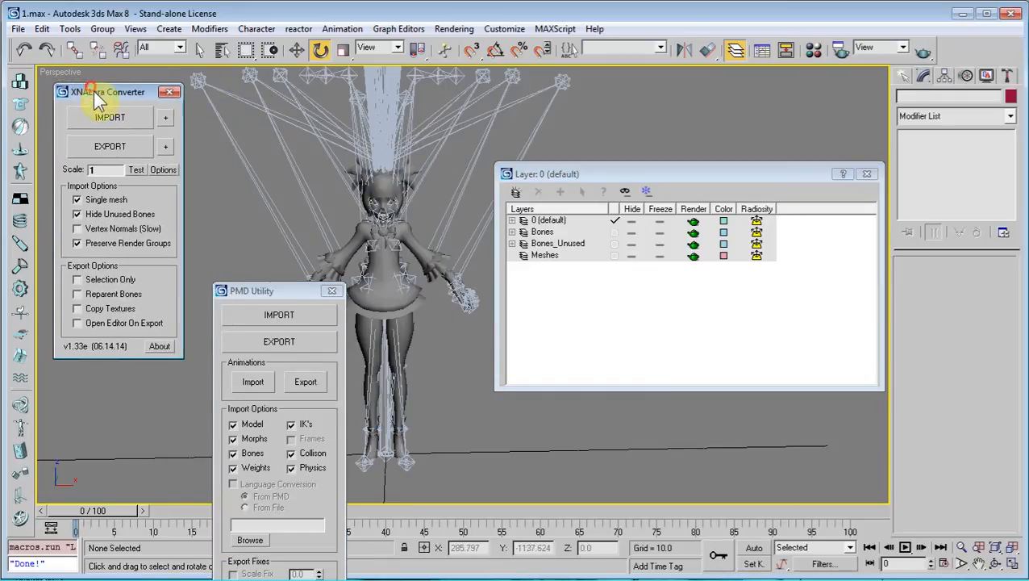
# Hide and show layer 0 (default) to check which objects it contains.
pyautogui.click(614, 255)
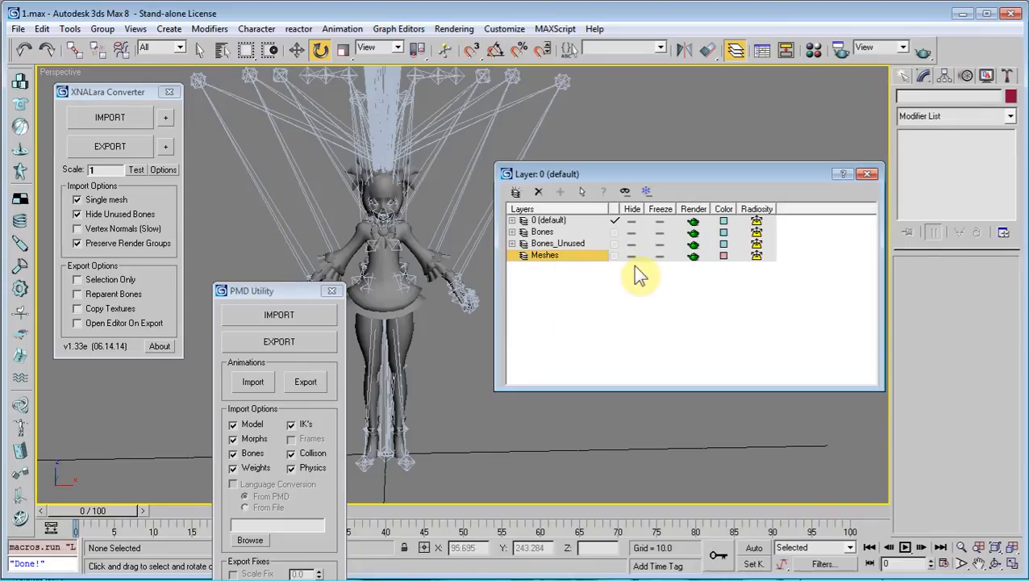
pyautogui.click(632, 220)
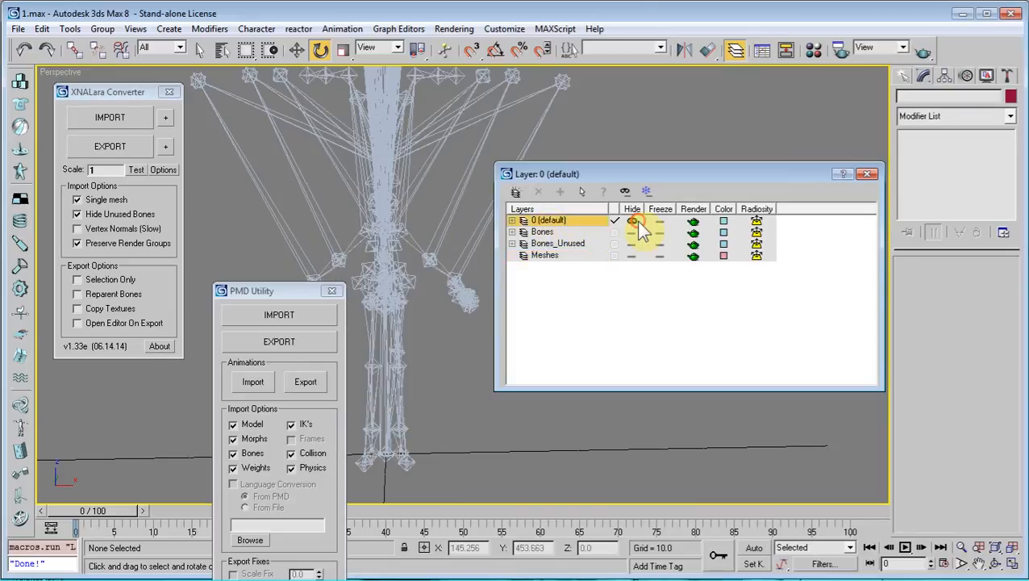
pyautogui.click(633, 224)
pyautogui.click(632, 221)
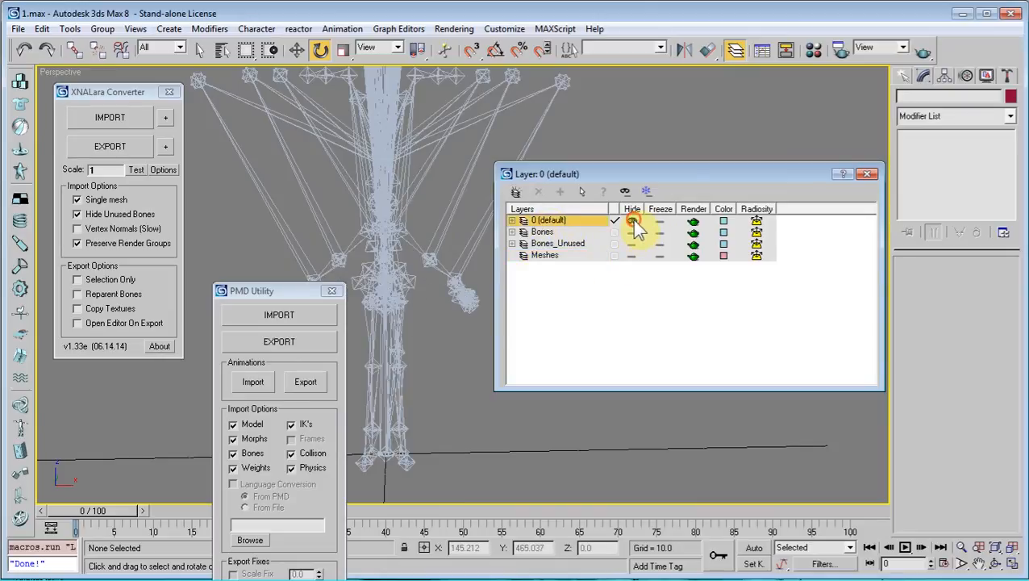
pyautogui.click(633, 221)
# Toggle the visibility of the Bones and Bones_Unused layers to compare their contents, leaving only Bones hidden.
pyautogui.click(542, 232)
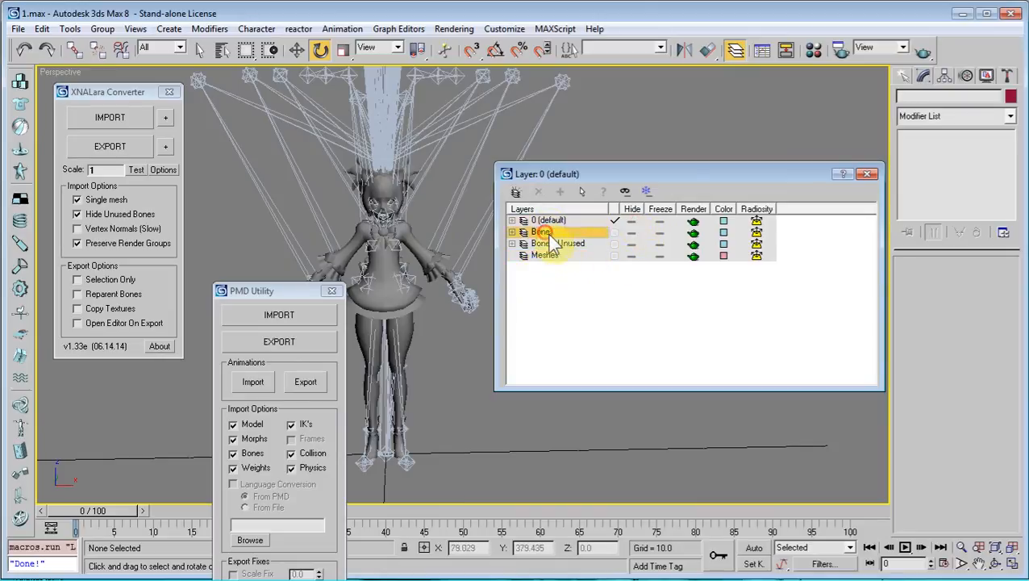
pyautogui.click(615, 222)
pyautogui.click(632, 233)
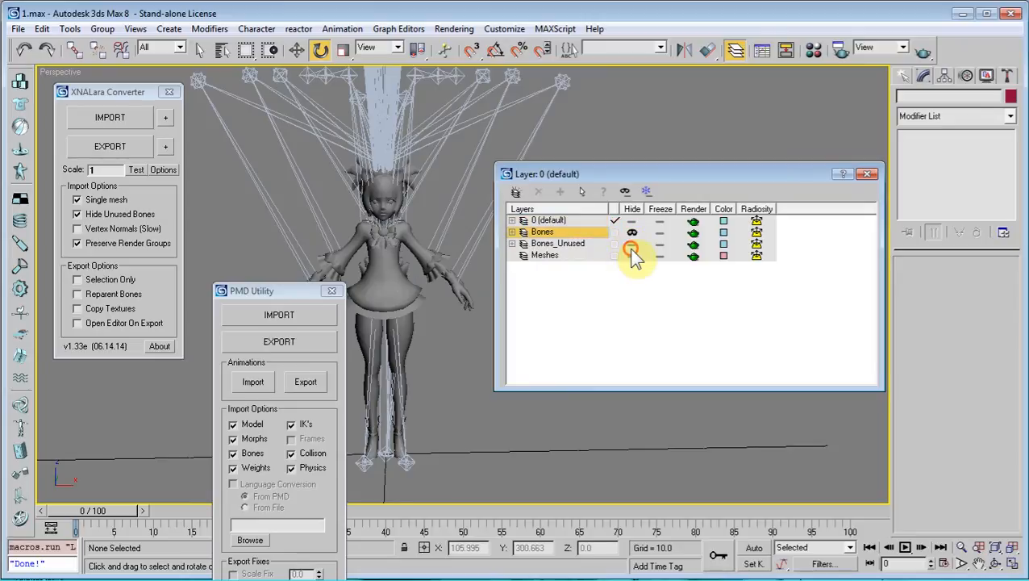
pyautogui.click(631, 245)
pyautogui.click(631, 233)
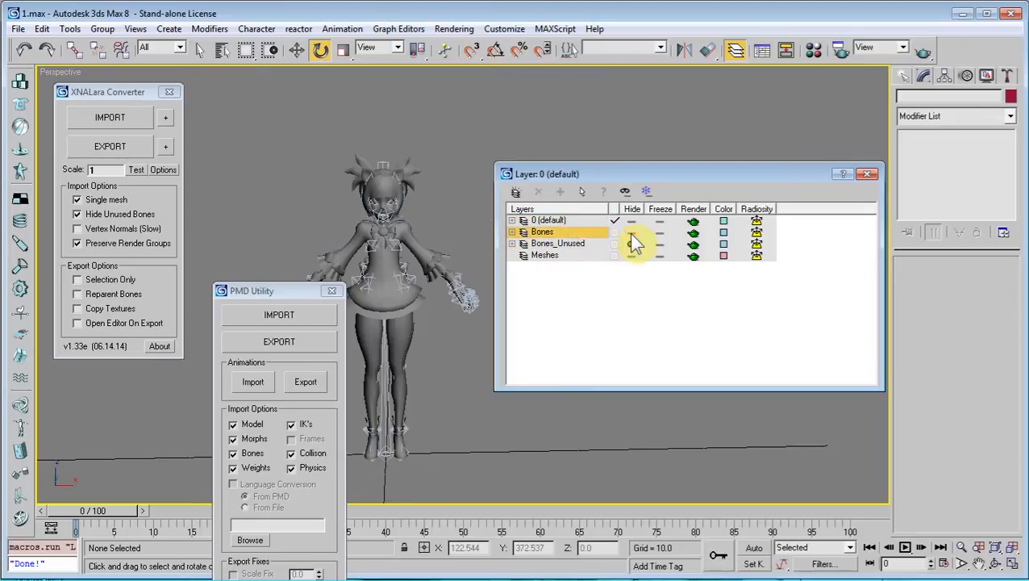
pyautogui.click(631, 234)
pyautogui.click(632, 233)
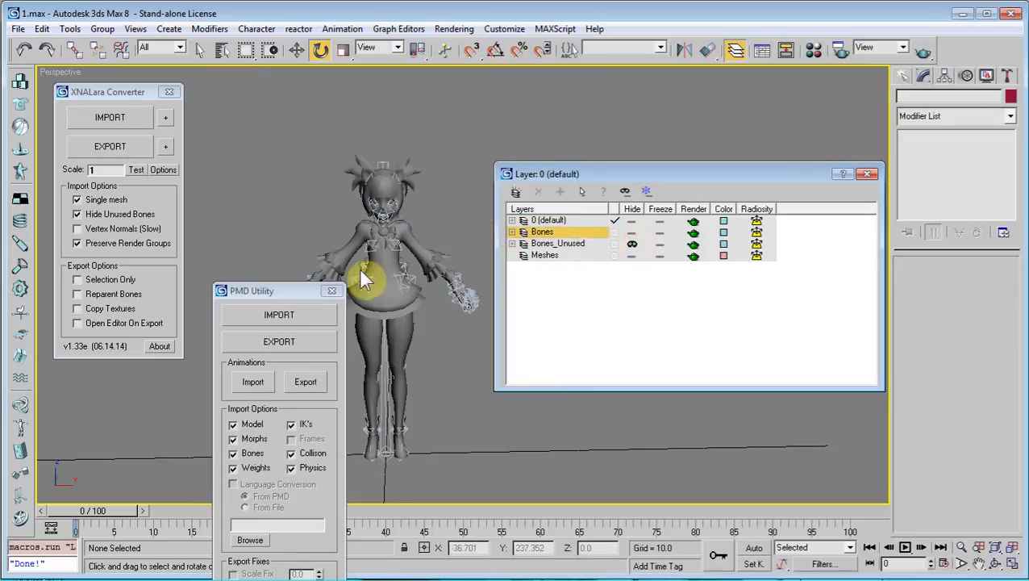
pyautogui.click(632, 233)
pyautogui.click(631, 244)
# Unhide all objects and layers, and hide the character mesh so only the bones show.
pyautogui.scroll(-2, 468, 291)
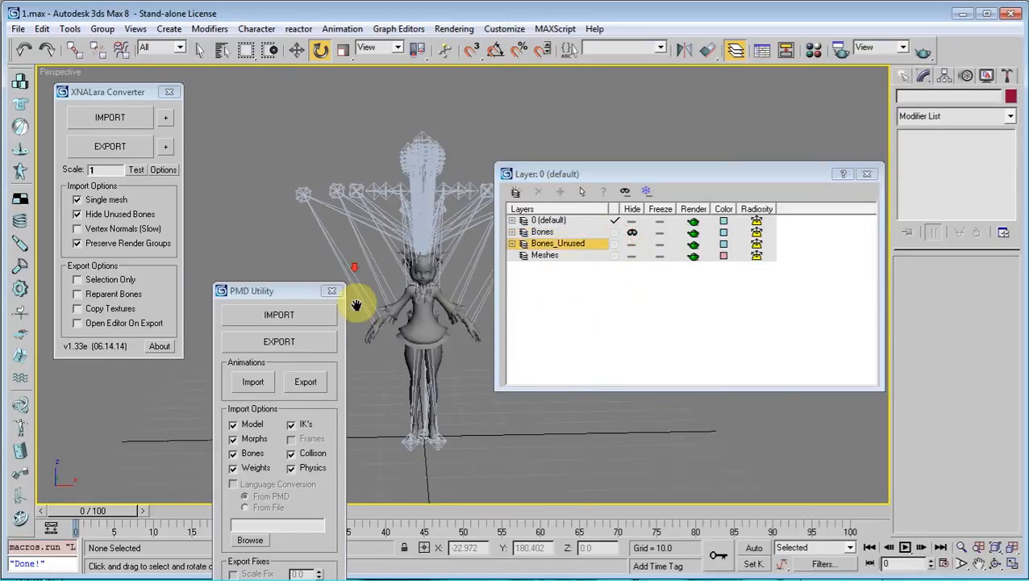
pyautogui.moveTo(569, 176); pyautogui.dragTo(722, 169)
pyautogui.moveTo(288, 292); pyautogui.dragTo(131, 87)
pyautogui.keyDown('alt'); pyautogui.moveTo(378, 239); pyautogui.dragTo(406, 211, button='middle'); pyautogui.keyUp('alt')
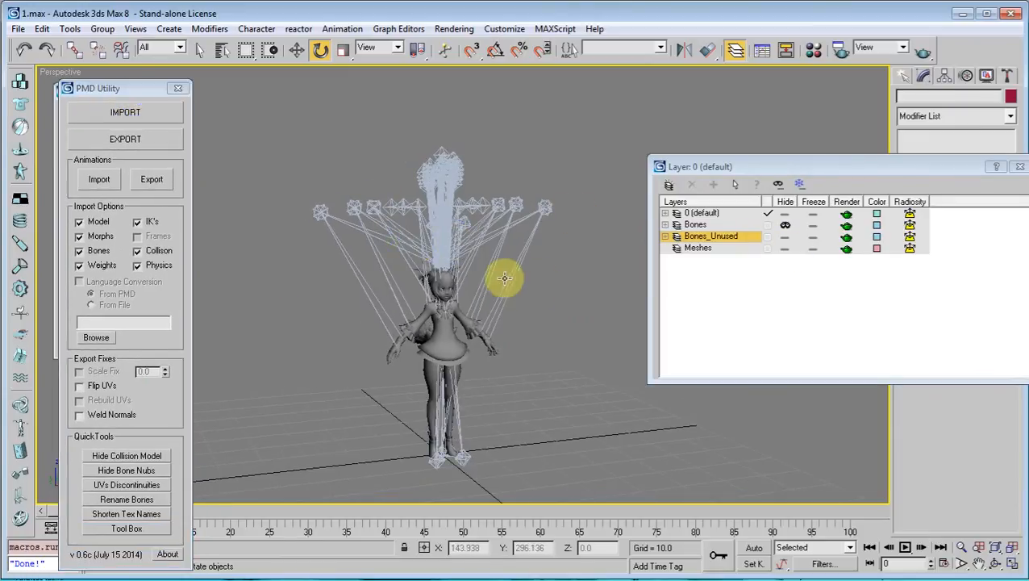
pyautogui.click(478, 335)
pyautogui.rightClick(485, 337)
pyautogui.click(533, 292)
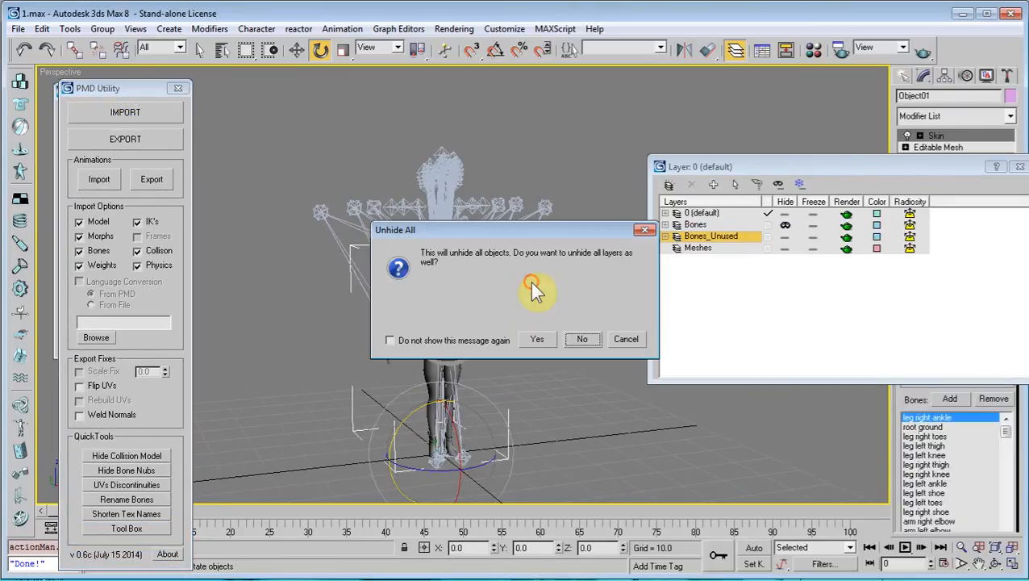
pyautogui.click(540, 339)
pyautogui.rightClick(565, 281)
pyautogui.click(585, 273)
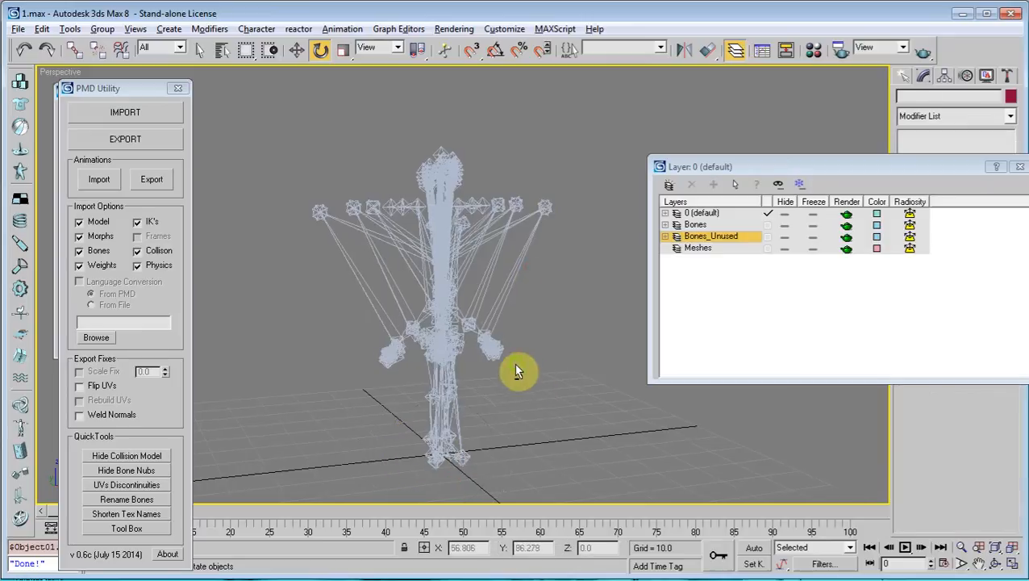
# Examine the bone rig from several angles, including the bones spread out above the head and shoulders.
pyautogui.scroll(5, 517, 372)
pyautogui.moveTo(411, 379); pyautogui.dragTo(436, 154, button='middle')
pyautogui.keyDown('alt'); pyautogui.moveTo(455, 317); pyautogui.dragTo(530, 201, button='middle'); pyautogui.keyUp('alt')
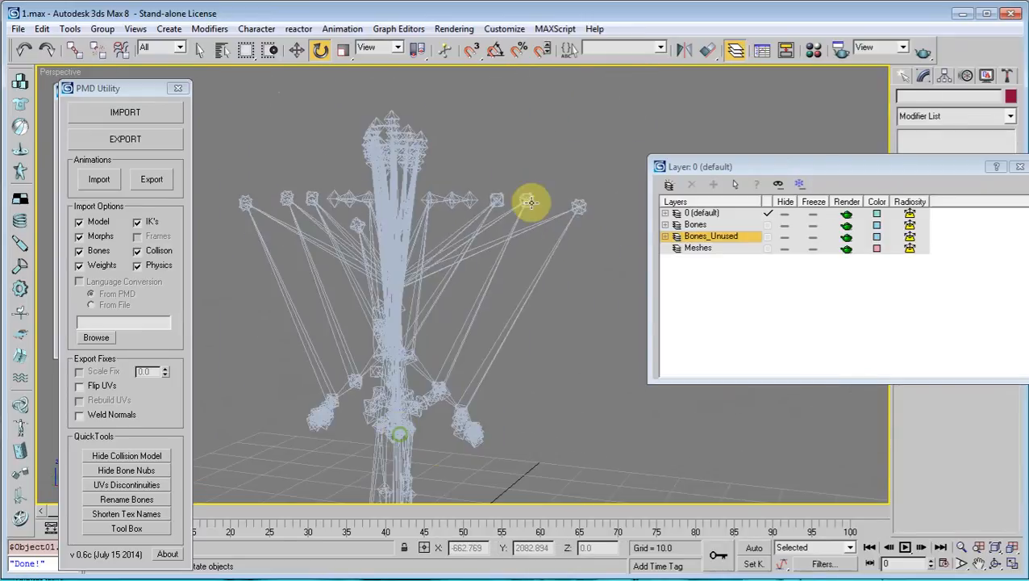
pyautogui.keyDown('alt'); pyautogui.moveTo(450, 204); pyautogui.dragTo(491, 208, button='middle'); pyautogui.keyUp('alt')
pyautogui.scroll(-4, 492, 205)
pyautogui.moveTo(493, 252); pyautogui.dragTo(431, 157, button='middle')
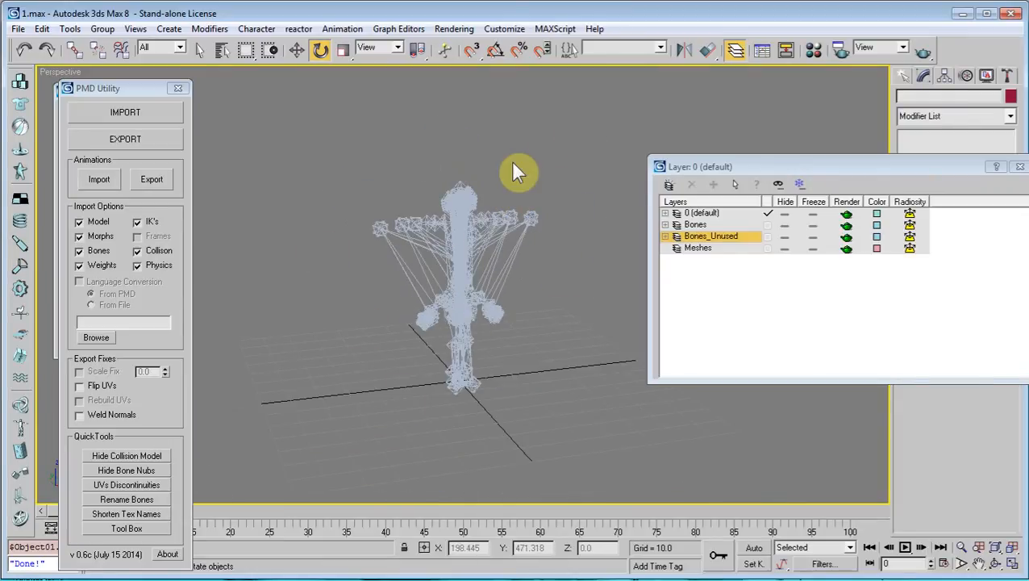
pyautogui.scroll(5, 529, 233)
pyautogui.scroll(-6, 528, 232)
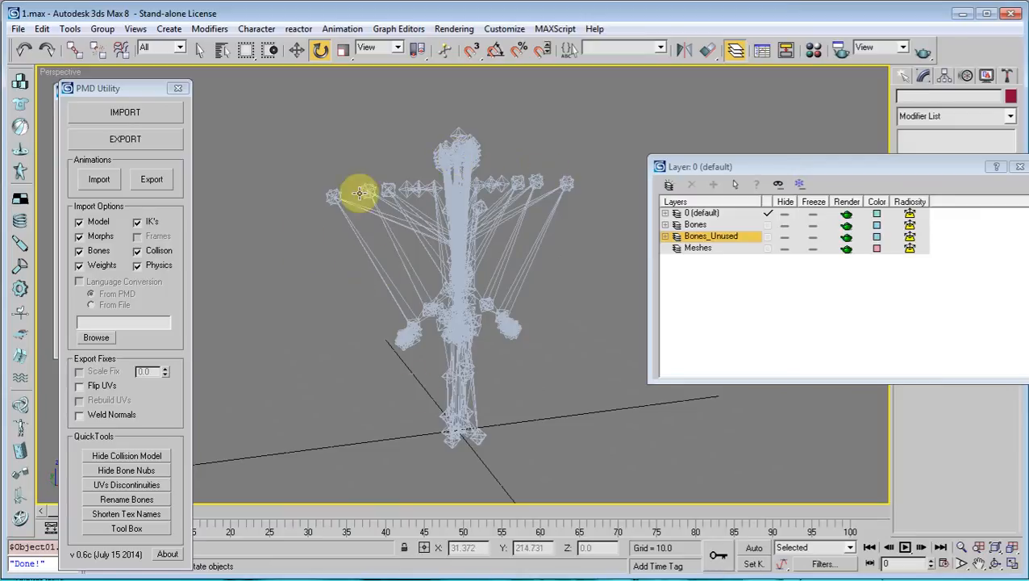
pyautogui.keyDown('alt'); pyautogui.moveTo(355, 196); pyautogui.dragTo(553, 297, button='middle'); pyautogui.keyUp('alt')
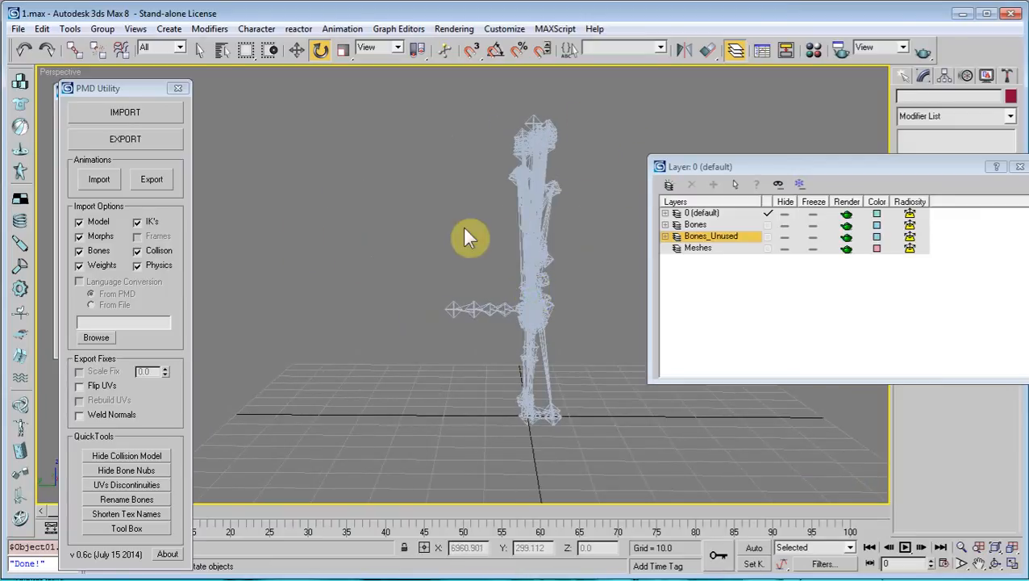
pyautogui.keyDown('alt'); pyautogui.moveTo(505, 241); pyautogui.dragTo(482, 260, button='middle'); pyautogui.keyUp('alt')
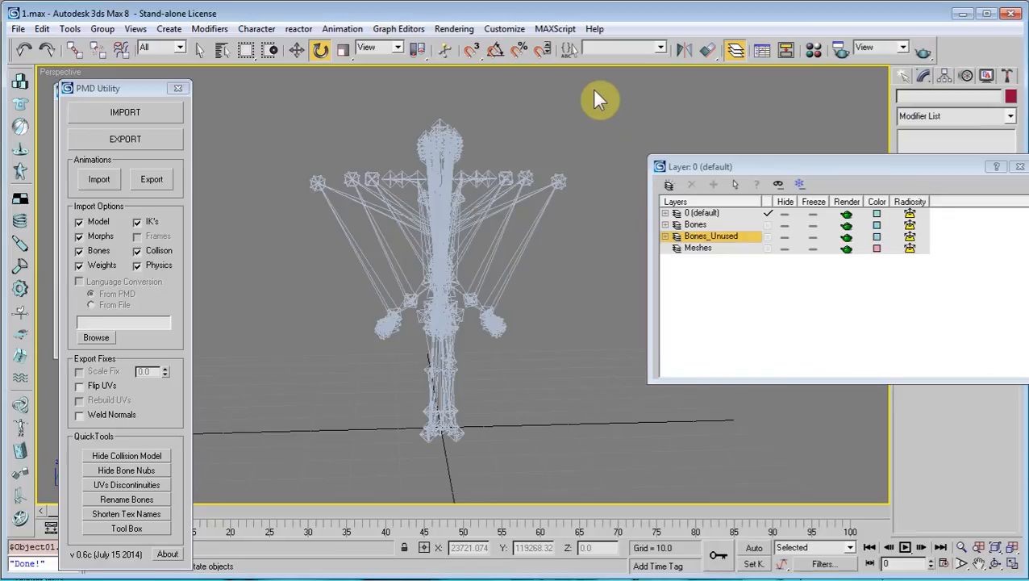
# Select the bones spread out above the character's head and hide them.
pyautogui.moveTo(590, 93); pyautogui.dragTo(256, 219)
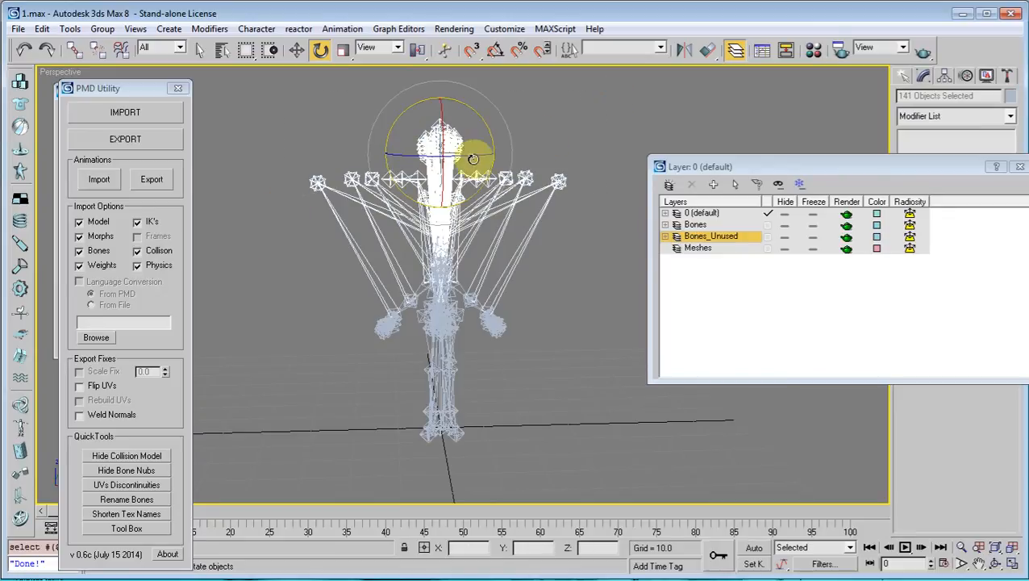
pyautogui.rightClick(534, 222)
pyautogui.click(562, 196)
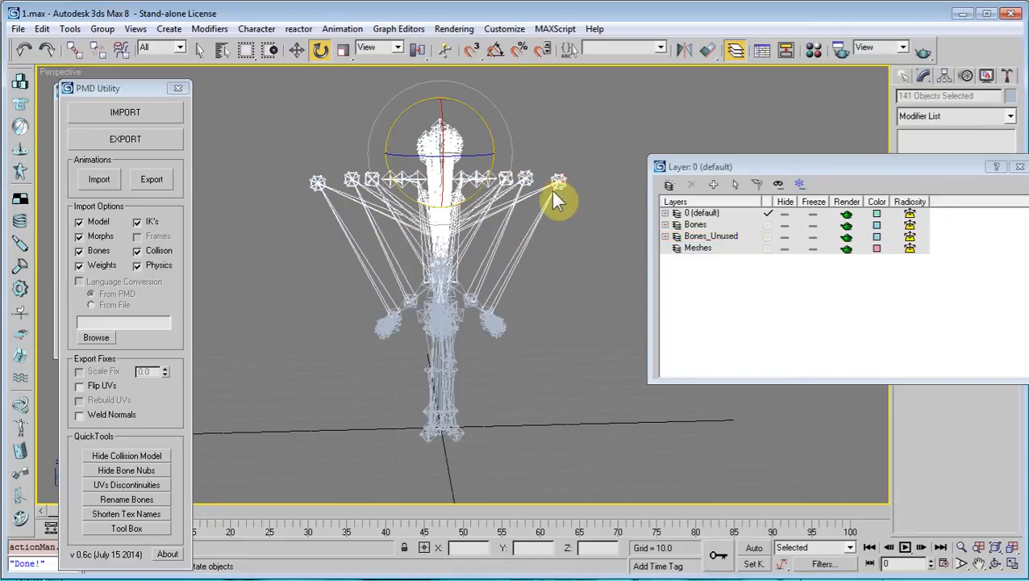
pyautogui.rightClick(554, 196)
pyautogui.click(576, 162)
pyautogui.click(546, 368)
pyautogui.rightClick(550, 211)
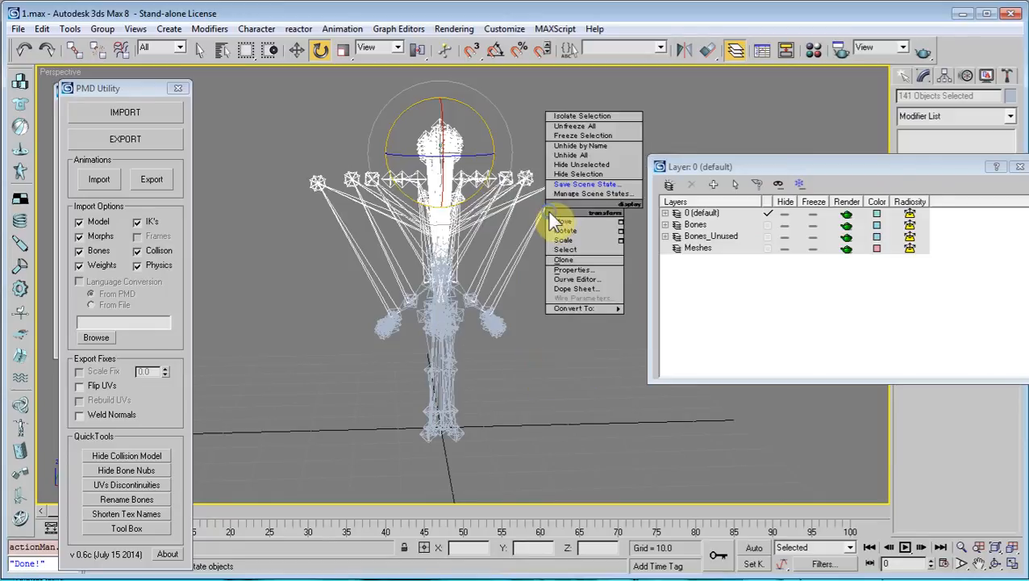
pyautogui.click(573, 184)
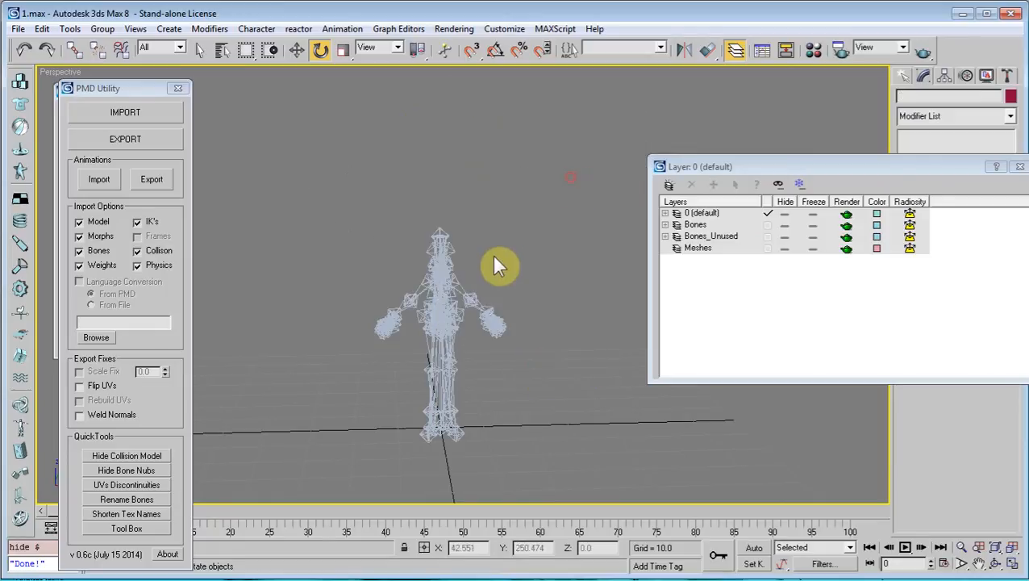
# Unhide all objects, then select the bones above the head and compare them with the character mesh.
pyautogui.rightClick(533, 187)
pyautogui.click(566, 137)
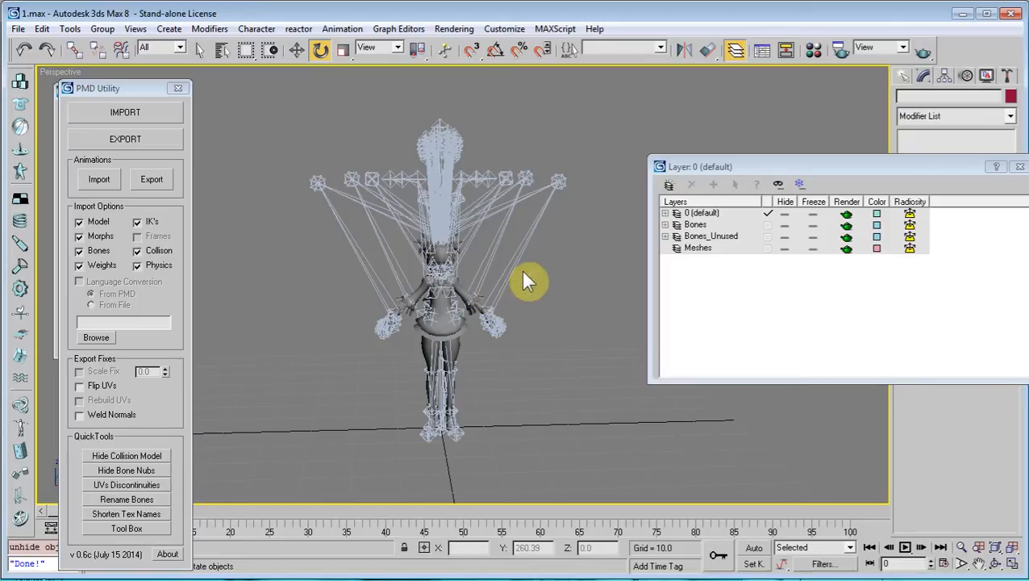
pyautogui.moveTo(577, 177); pyautogui.dragTo(208, 106)
pyautogui.keyDown('alt'); pyautogui.moveTo(346, 212); pyautogui.dragTo(390, 320, button='middle'); pyautogui.keyUp('alt')
pyautogui.scroll(4, 391, 320)
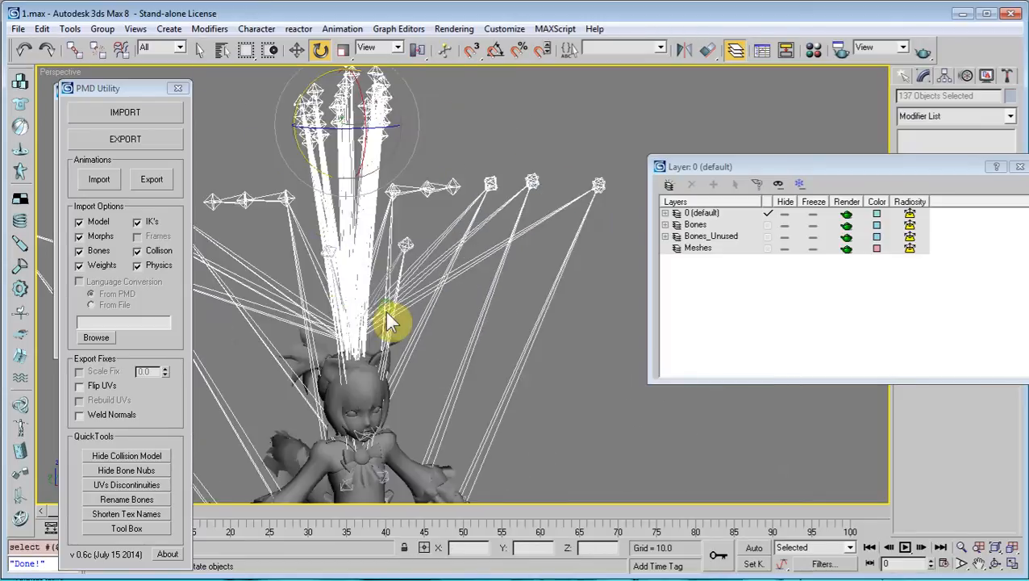
pyautogui.moveTo(399, 278); pyautogui.dragTo(440, 281, button='middle')
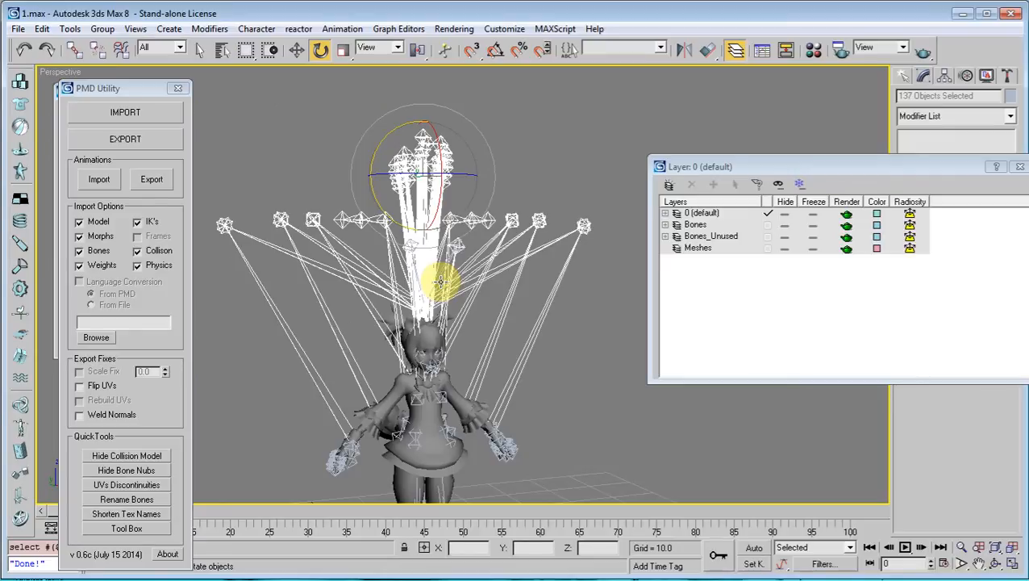
pyautogui.scroll(-5, 440, 281)
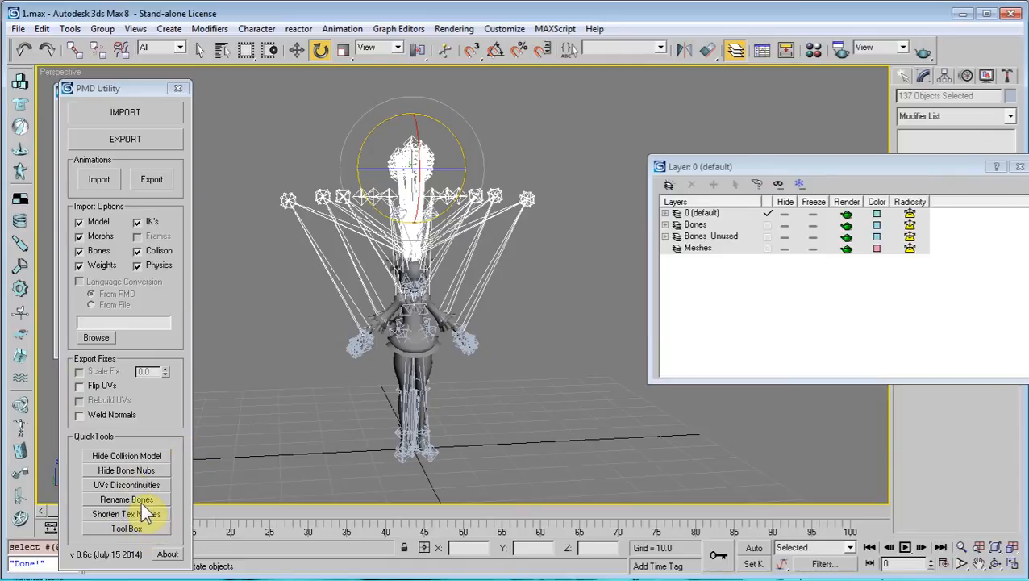
# Review the MMD bone behavior options through Set Bone Behavior in the PMD ToolBox, then close both windows.
pyautogui.click(129, 528)
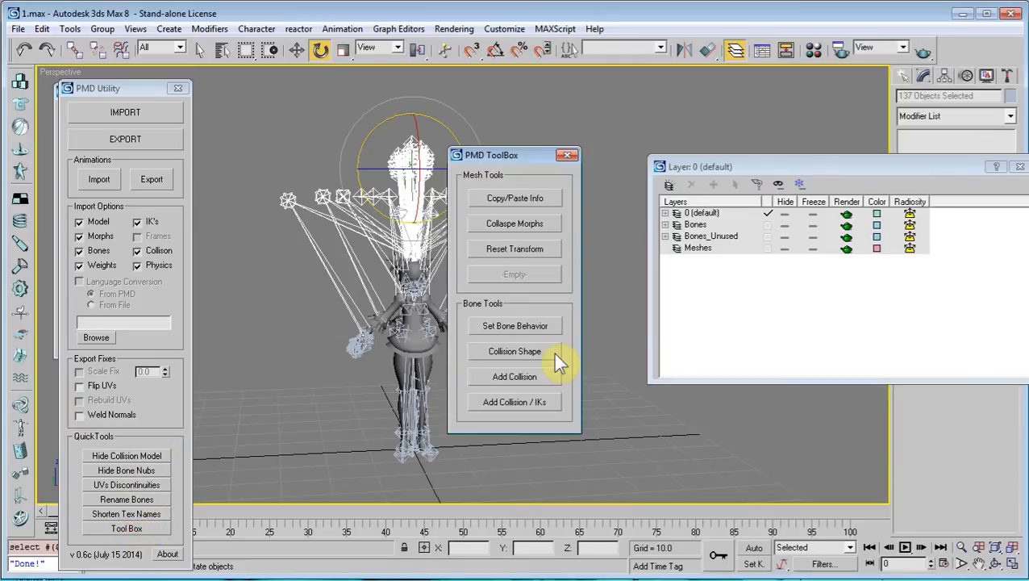
pyautogui.click(475, 328)
pyautogui.click(700, 430)
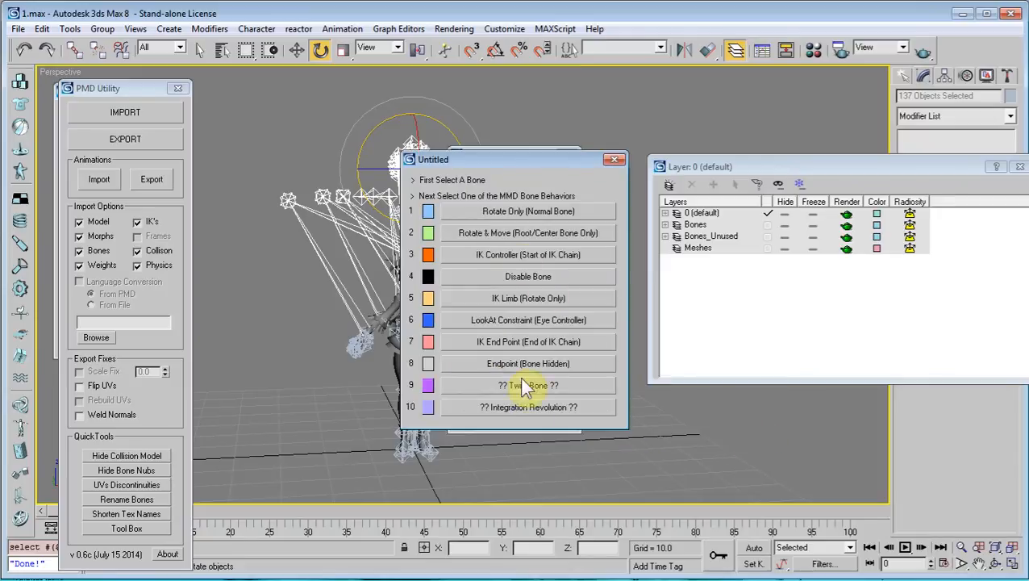
pyautogui.click(614, 159)
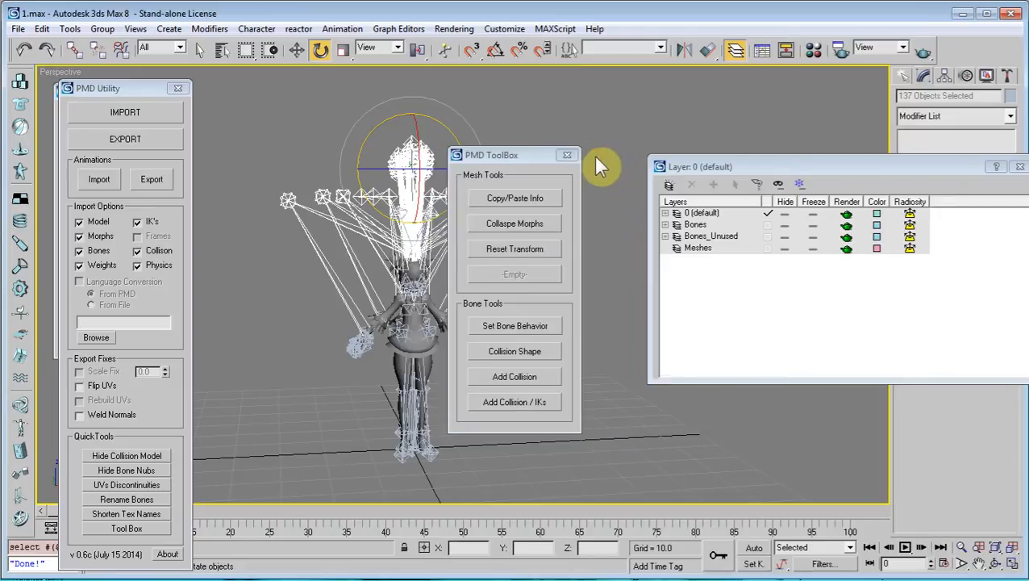
pyautogui.click(569, 154)
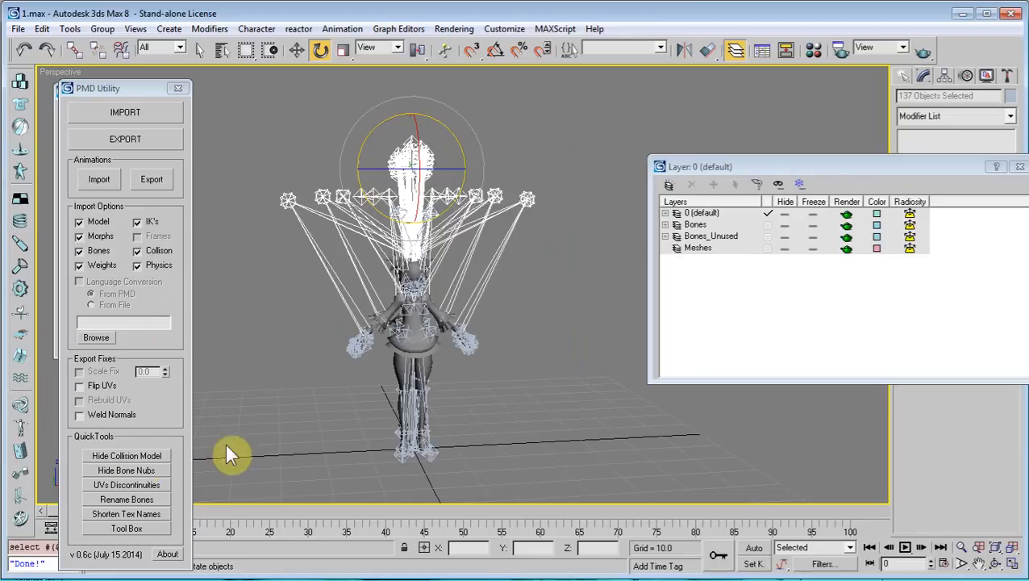
# Switch to the Move tool, check the bones above the head by selecting them, and clear the selection.
pyautogui.click(296, 51)
pyautogui.click(285, 420)
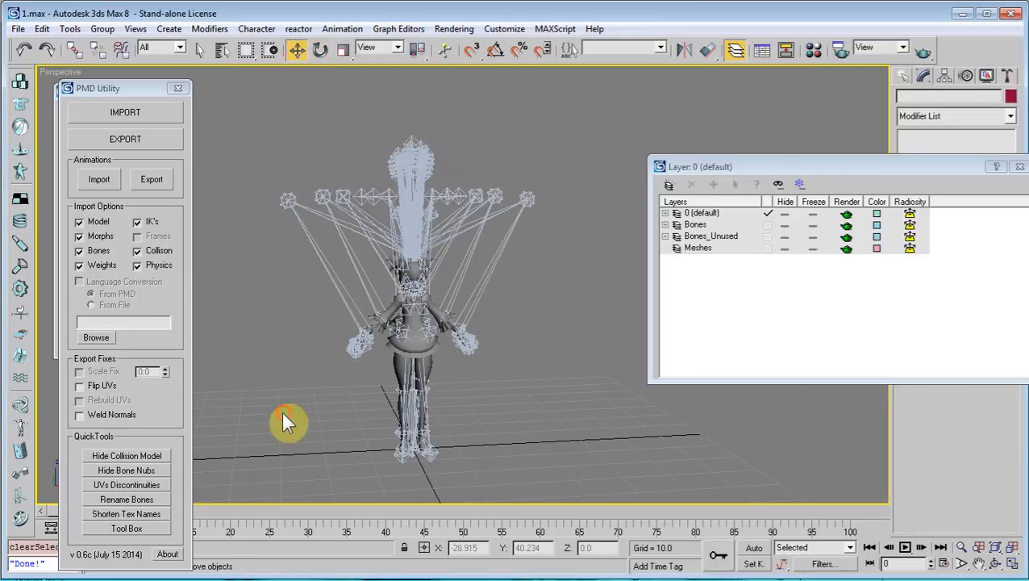
pyautogui.keyDown('alt'); pyautogui.moveTo(285, 420); pyautogui.dragTo(415, 379, button='middle'); pyautogui.keyUp('alt')
pyautogui.moveTo(599, 119); pyautogui.dragTo(271, 234)
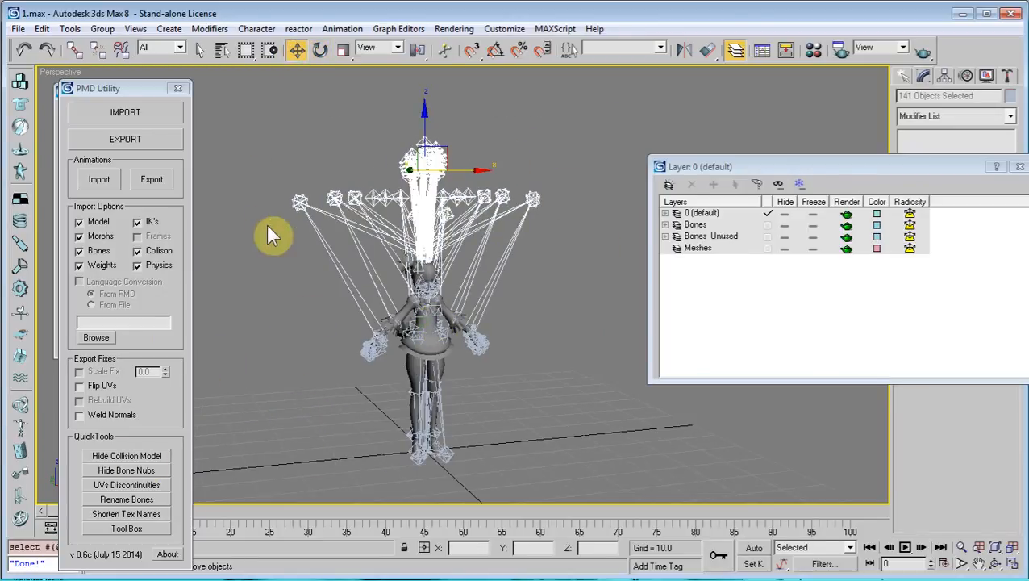
pyautogui.keyDown('alt'); pyautogui.moveTo(395, 253); pyautogui.dragTo(405, 373, button='middle'); pyautogui.keyUp('alt')
pyautogui.click(421, 349)
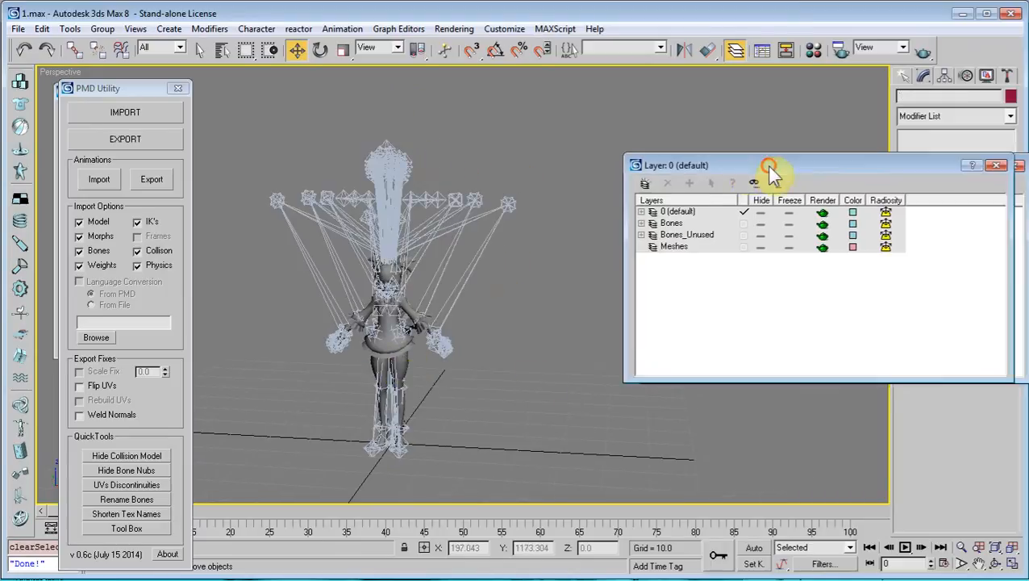
# Reposition the layer manager and hide the Bones and Bones_Unused layers.
pyautogui.moveTo(821, 168); pyautogui.dragTo(606, 192)
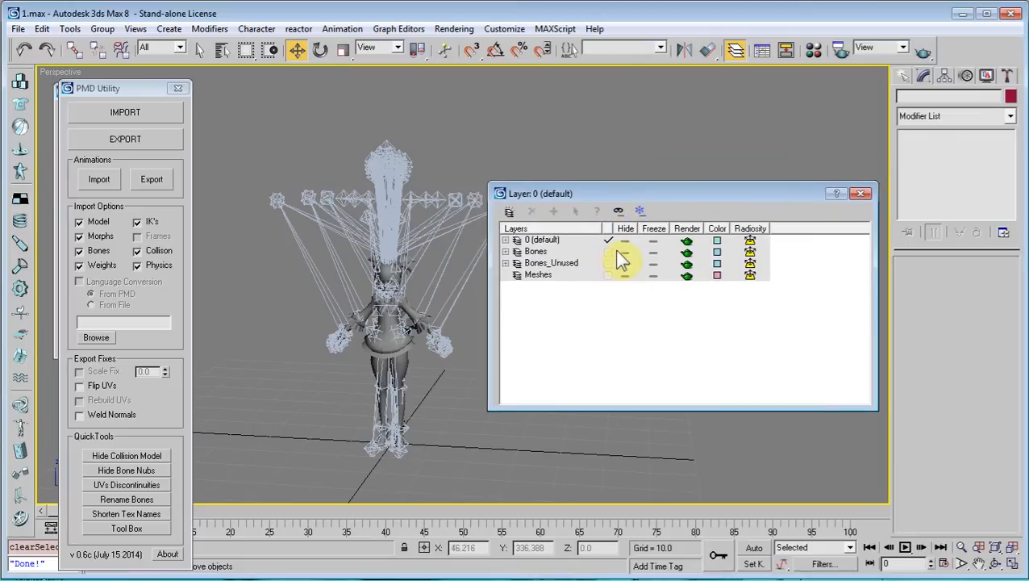
pyautogui.click(625, 251)
pyautogui.click(625, 263)
pyautogui.click(471, 206)
# Select the character mesh, undo its accidental move, close the layer manager, and inspect the model.
pyautogui.click(402, 266)
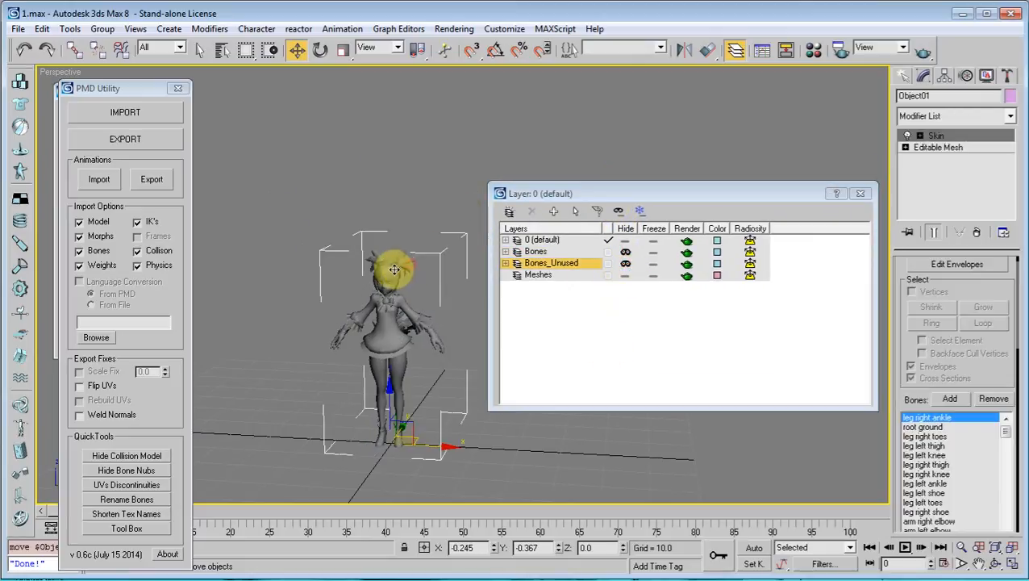
pyautogui.click(32, 50)
pyautogui.click(861, 193)
pyautogui.scroll(3, 632, 296)
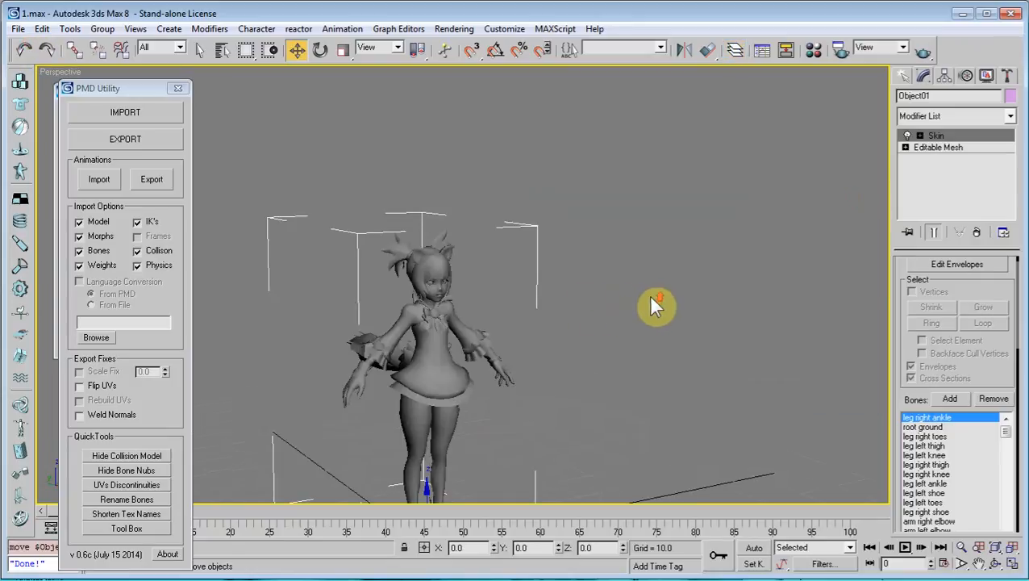
pyautogui.scroll(-3, 653, 305)
pyautogui.keyDown('alt'); pyautogui.moveTo(653, 237); pyautogui.dragTo(578, 253, button='middle'); pyautogui.keyUp('alt')
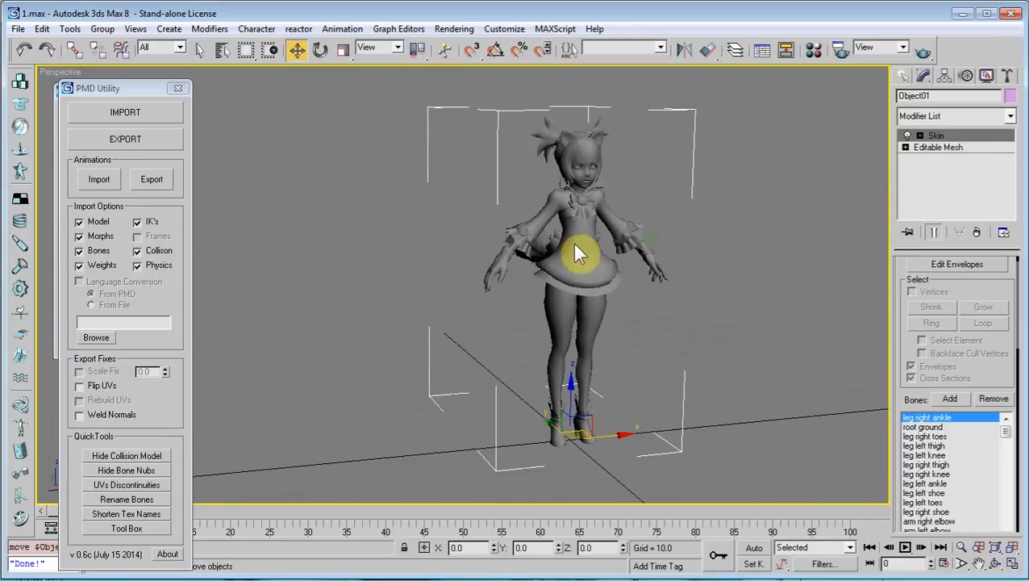
pyautogui.moveTo(433, 274); pyautogui.dragTo(333, 294, button='middle')
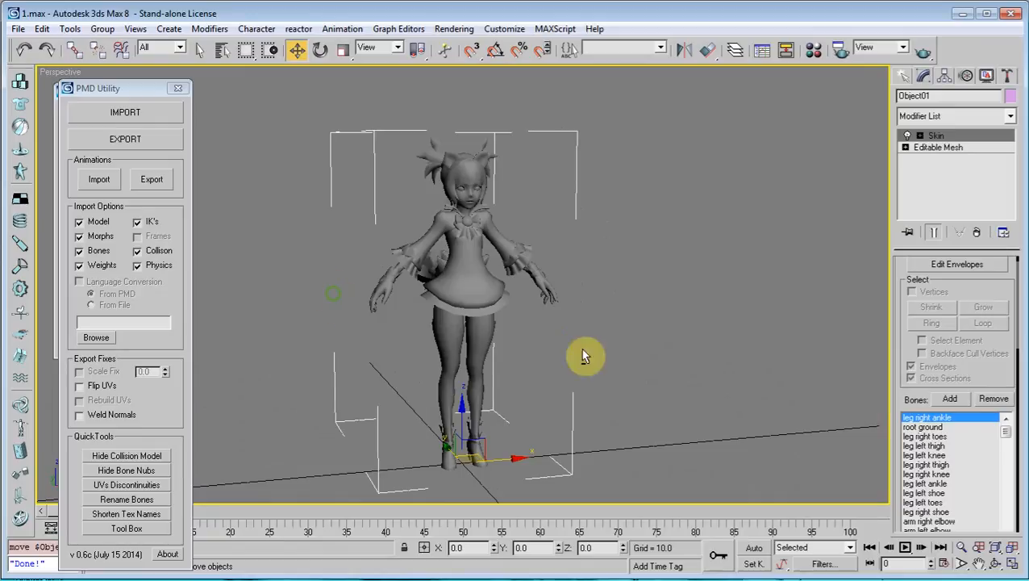
# Export the model through the PMD Utility as apples in PMD format into the _renamed texture folder, and dismiss the completion message.
pyautogui.hotkey('alt', 'Tab')
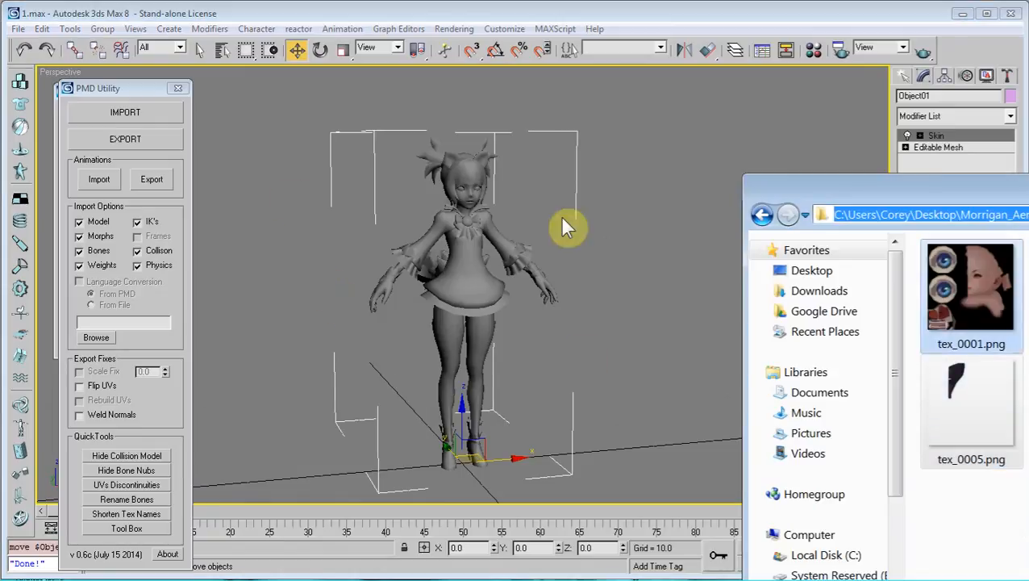
pyautogui.moveTo(138, 91)
pyautogui.mouseDown()
pyautogui.moveTo(339, 81)
pyautogui.moveTo(195, 82)
pyautogui.mouseUp()
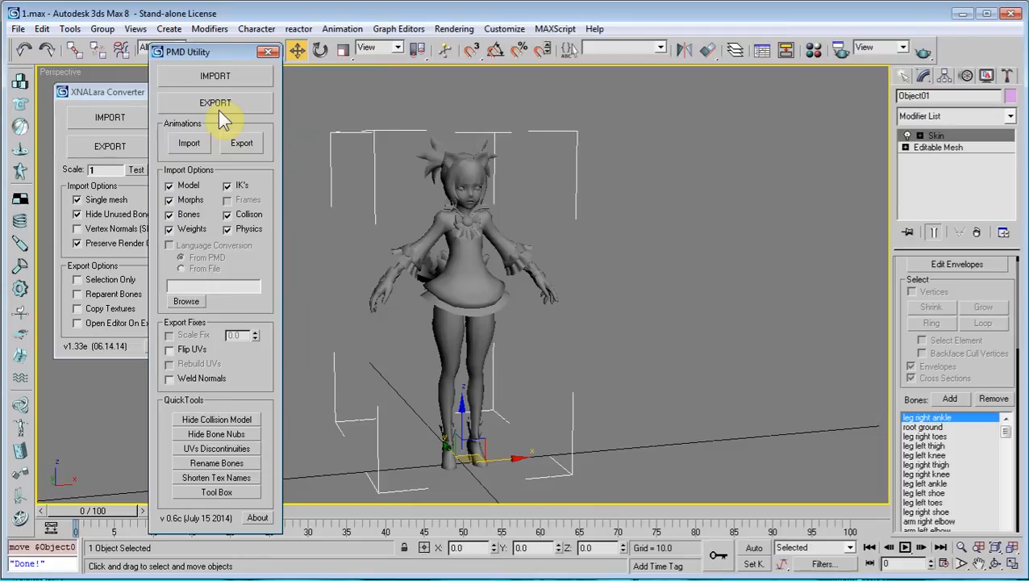
pyautogui.click(216, 106)
pyautogui.rightClick(275, 390)
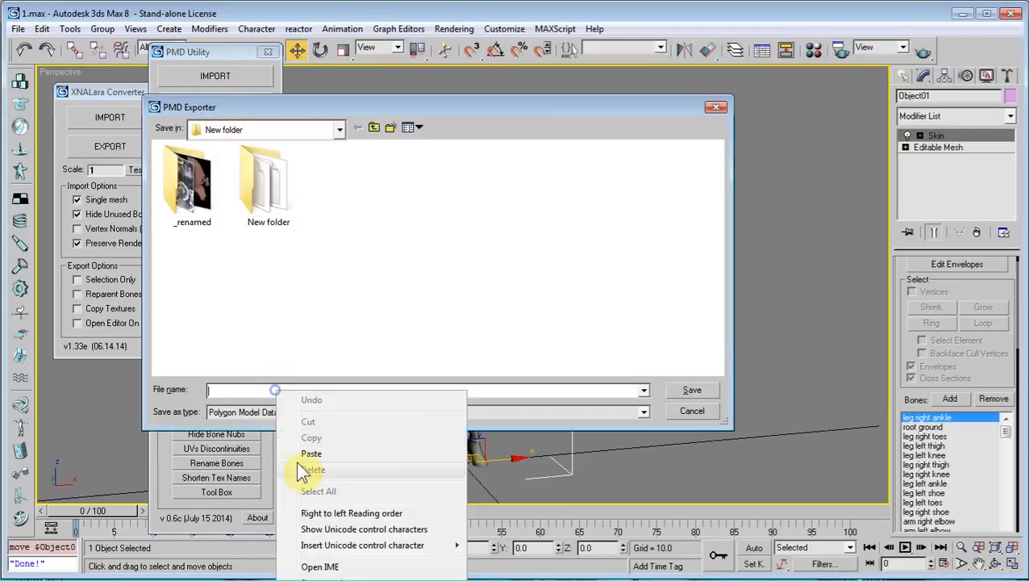
pyautogui.click(303, 455)
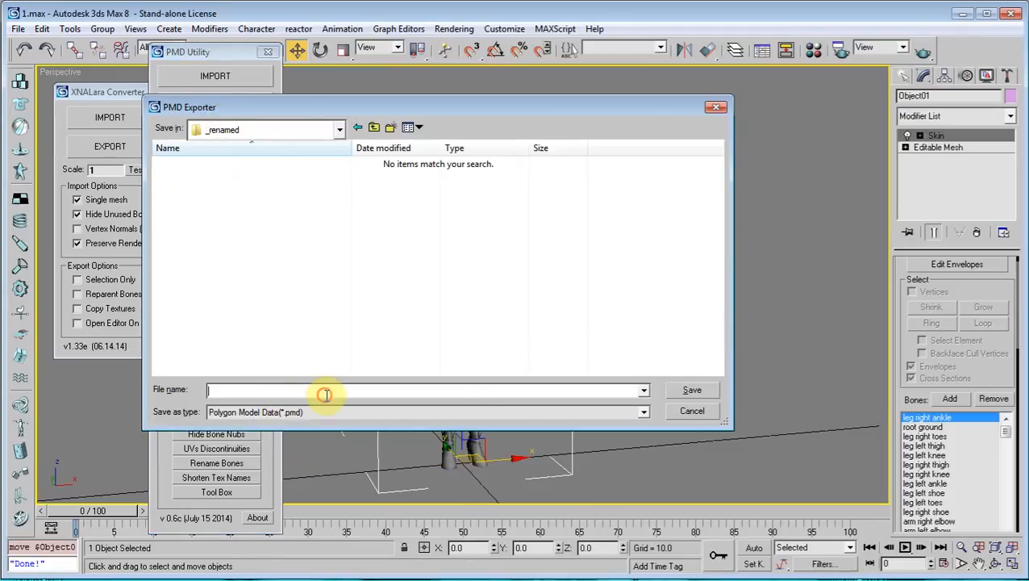
pyautogui.press('Return')
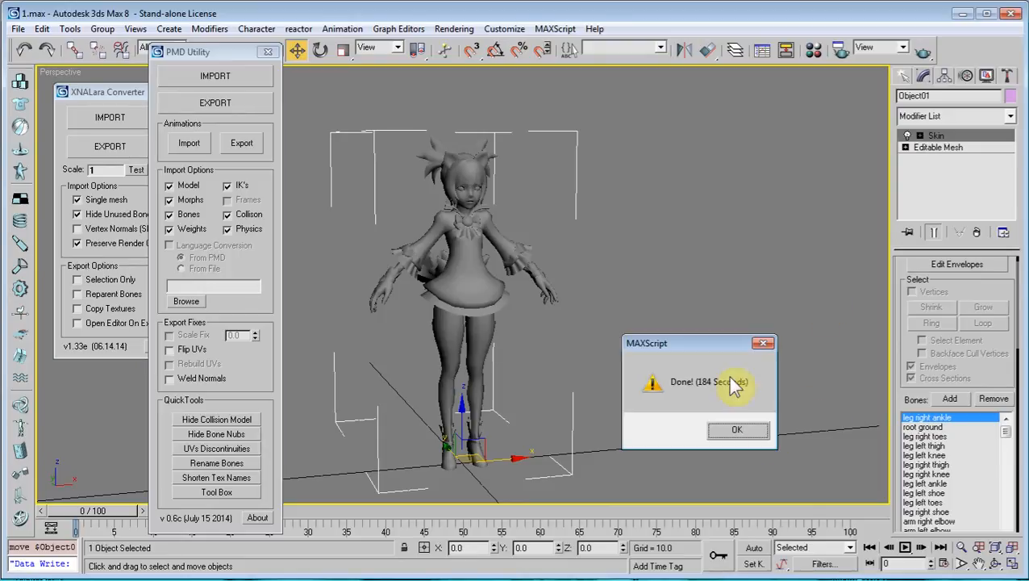
pyautogui.moveTo(730, 343); pyautogui.dragTo(629, 202)
pyautogui.click(633, 292)
# Switch to the file explorer, locate the exported apples.PMD, and copy the path of the _renamed folder.
pyautogui.hotkey('alt', 'Tab')
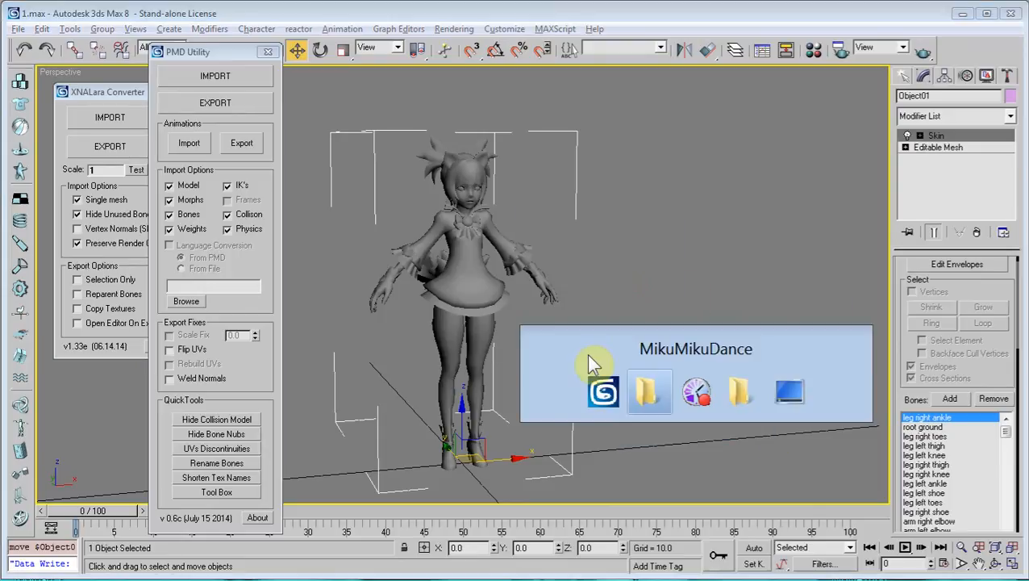
pyautogui.hotkey('alt', 'Tab')
pyautogui.hotkey('alt', 'Tab')
pyautogui.hotkey('alt', 'Tab')
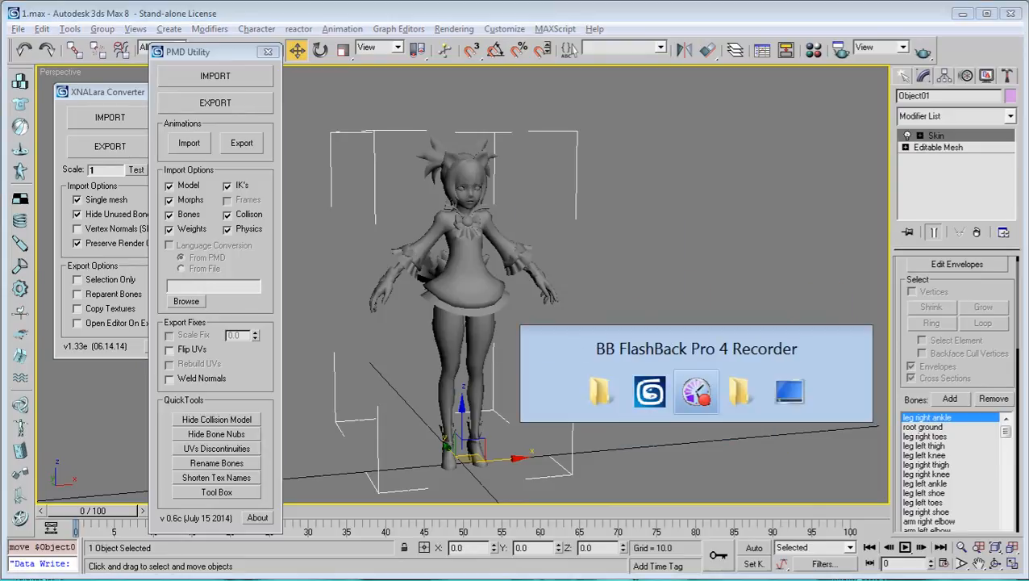
pyautogui.moveTo(991, 181); pyautogui.dragTo(423, 117)
pyautogui.click(444, 252)
pyautogui.click(607, 147)
pyautogui.rightClick(609, 145)
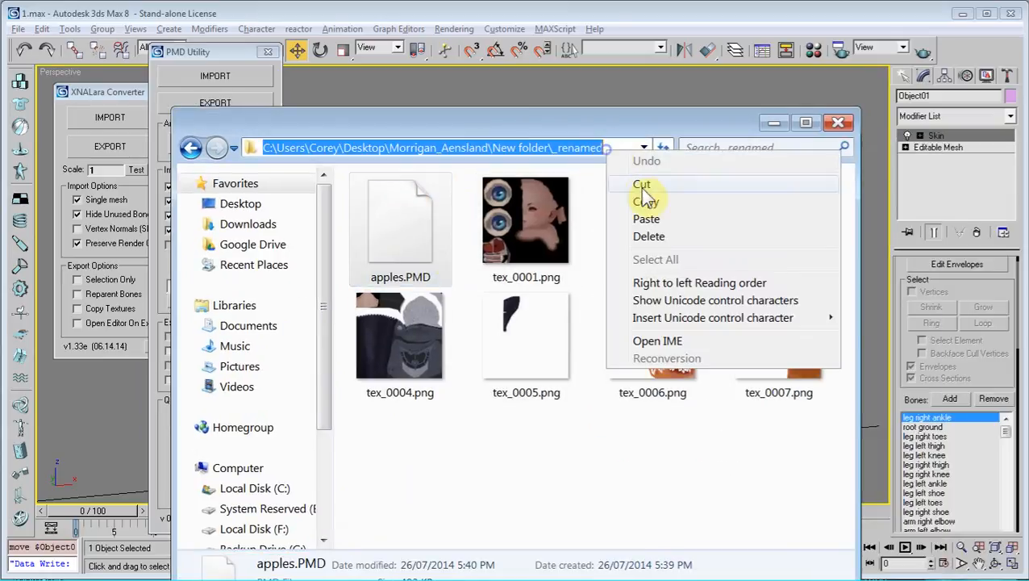
pyautogui.click(616, 192)
pyautogui.press('Escape')
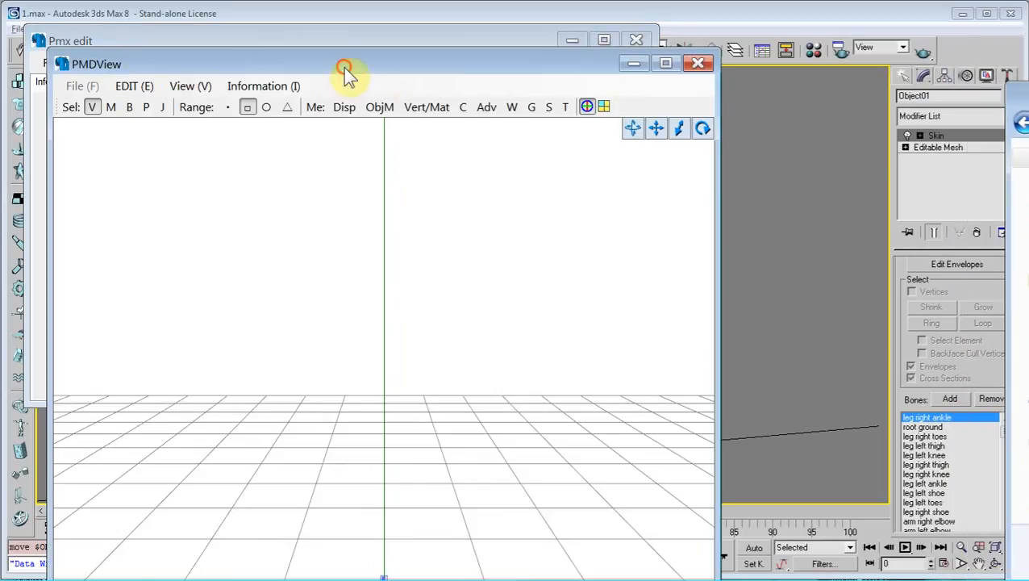
# Move the PMDView preview window clear of the PMX Editor window and open apples.PMD from the _renamed folder.
pyautogui.moveTo(345, 73); pyautogui.dragTo(767, 45)
pyautogui.click(53, 58)
pyautogui.click(69, 100)
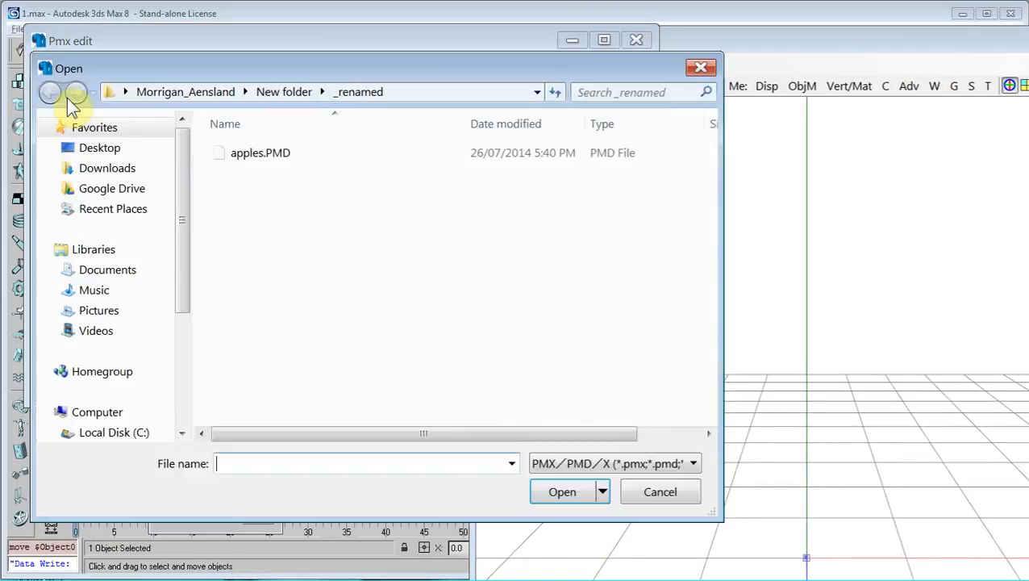
pyautogui.doubleClick(282, 171)
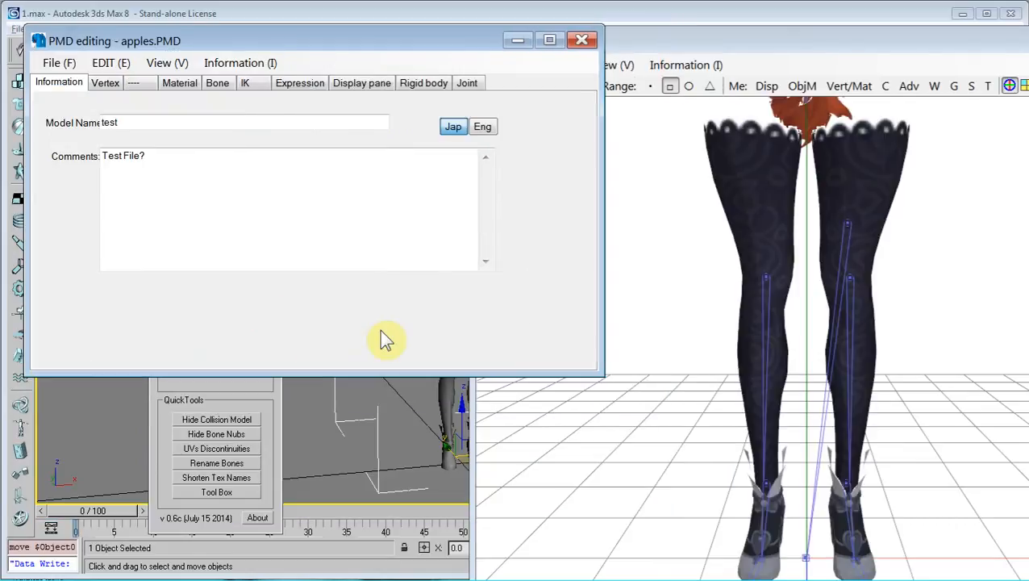
# Examine the exported character's meshes and bones from several angles in the preview, and close the editor.
pyautogui.moveTo(855, 250); pyautogui.dragTo(831, 278, button='right')
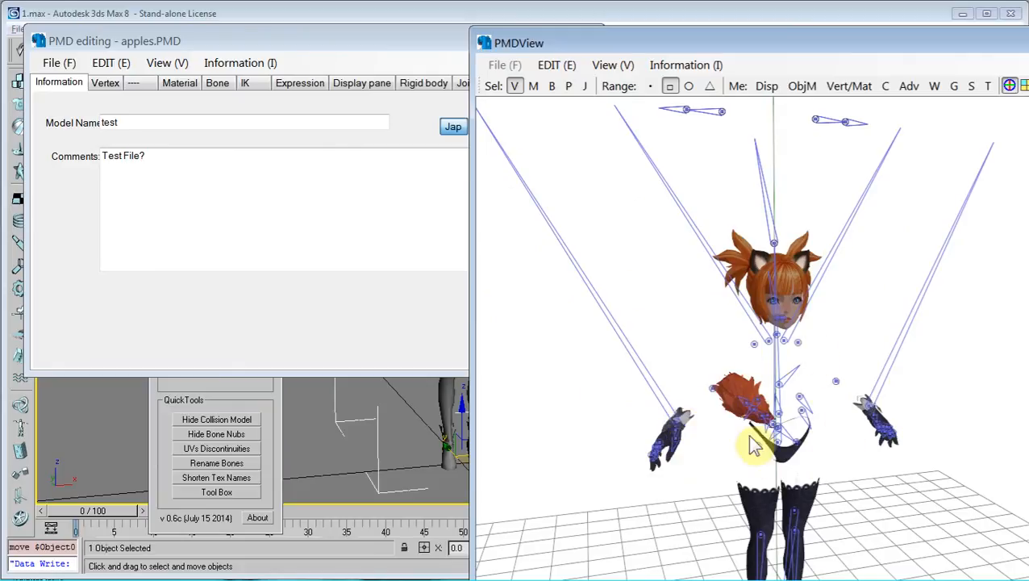
pyautogui.moveTo(781, 420); pyautogui.dragTo(983, 331, button='right')
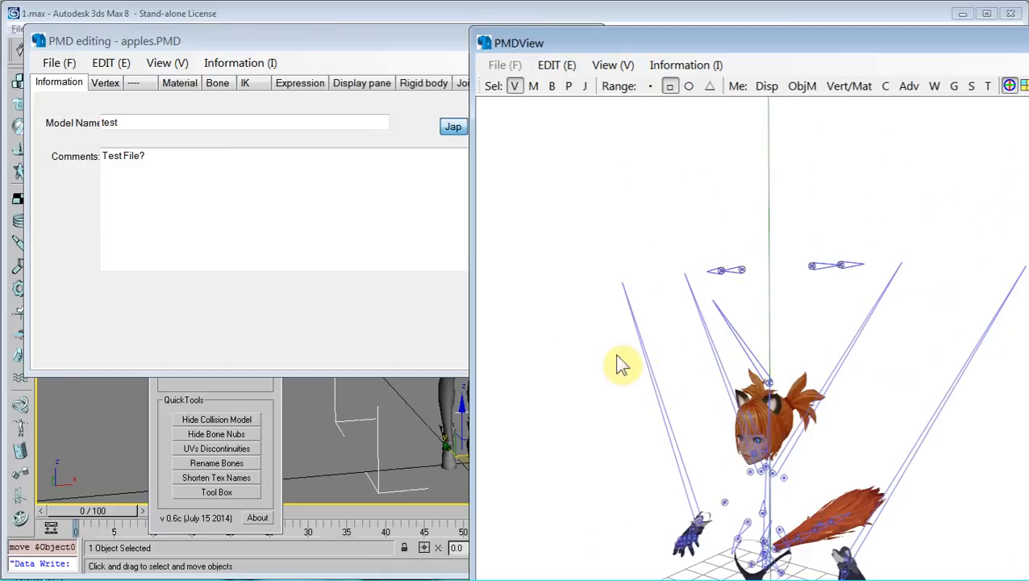
pyautogui.moveTo(688, 376); pyautogui.dragTo(739, 287, button='right')
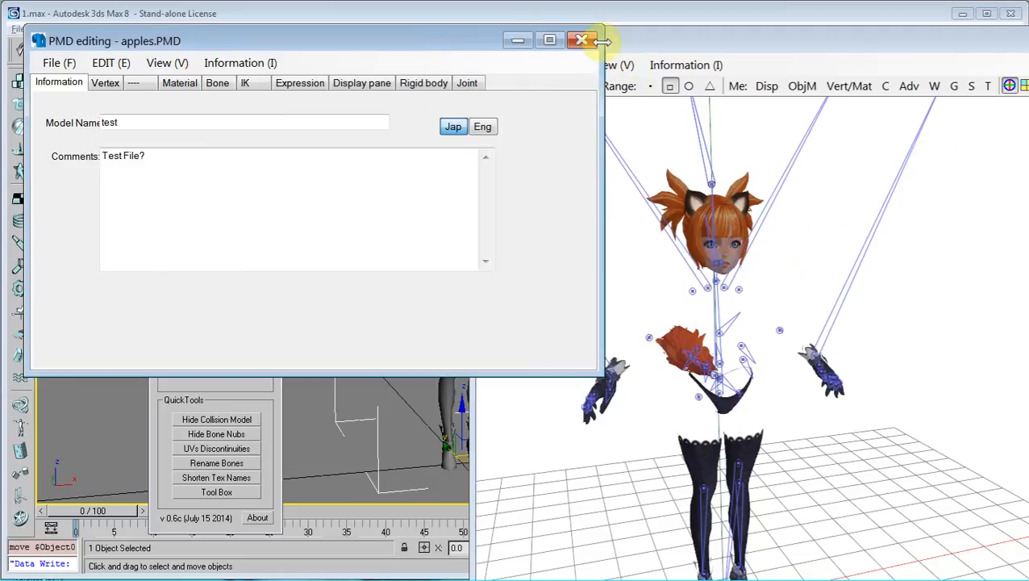
pyautogui.click(595, 37)
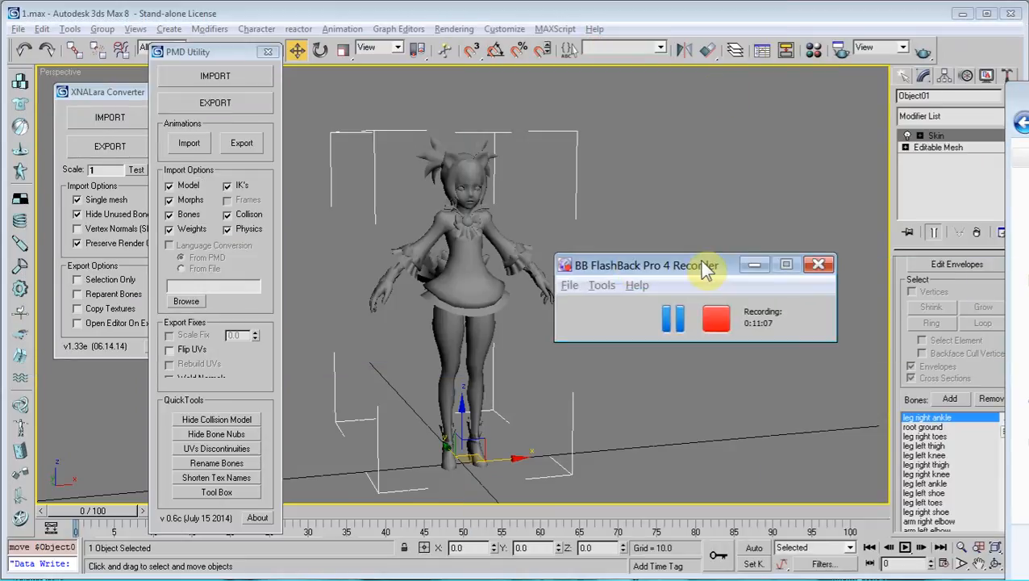
pyautogui.moveTo(699, 260); pyautogui.dragTo(546, 263)
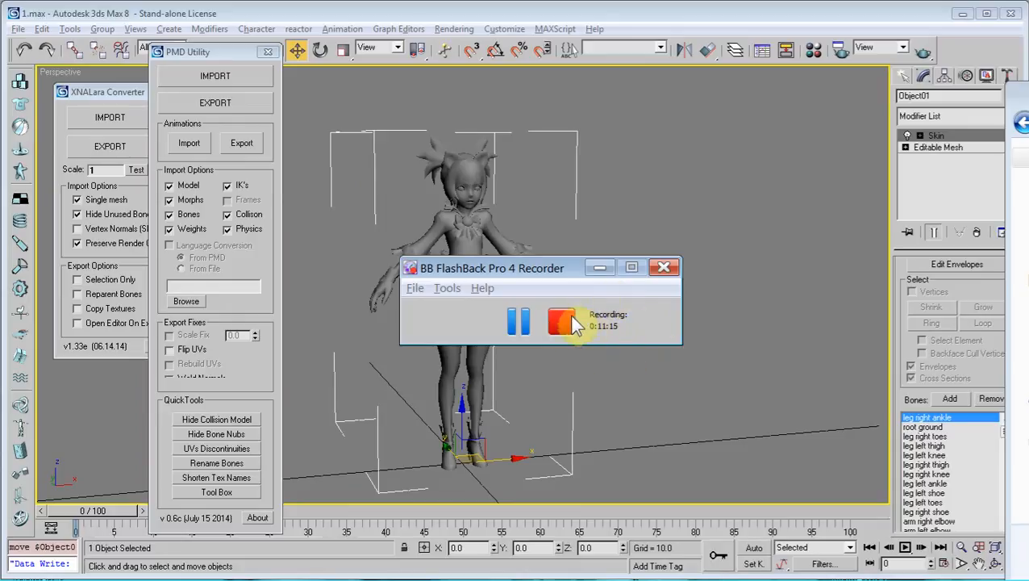
pyautogui.moveTo(1028, 92)
pyautogui.mouseDown()
pyautogui.moveTo(407, 94)
pyautogui.moveTo(1028, 74)
pyautogui.mouseUp()
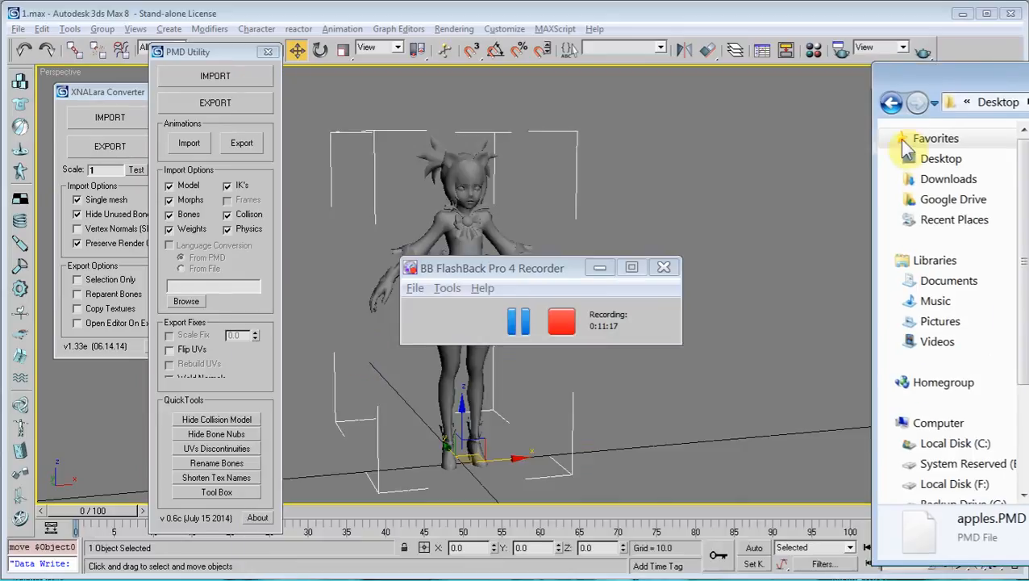
pyautogui.moveTo(506, 262); pyautogui.dragTo(478, 211)
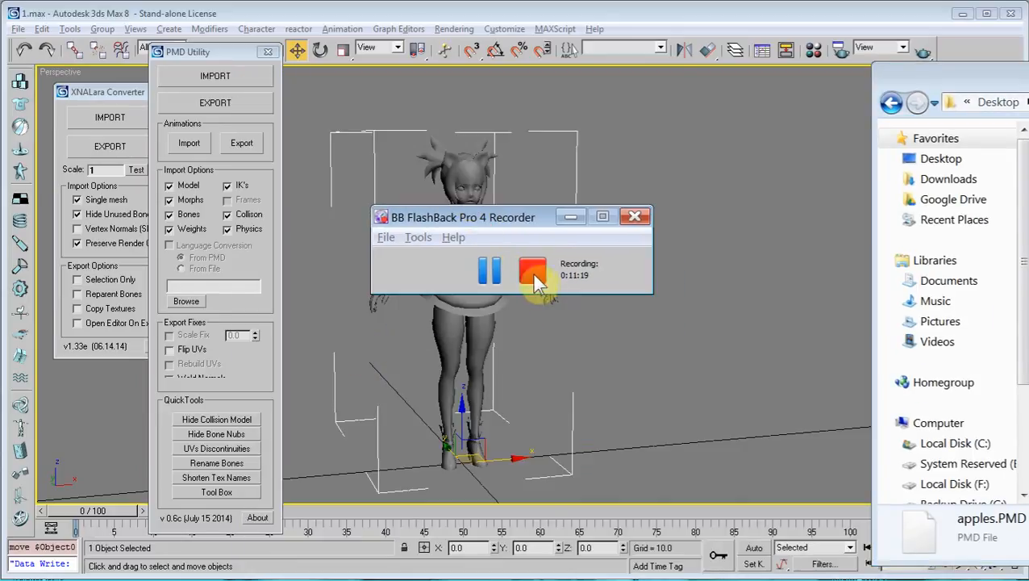